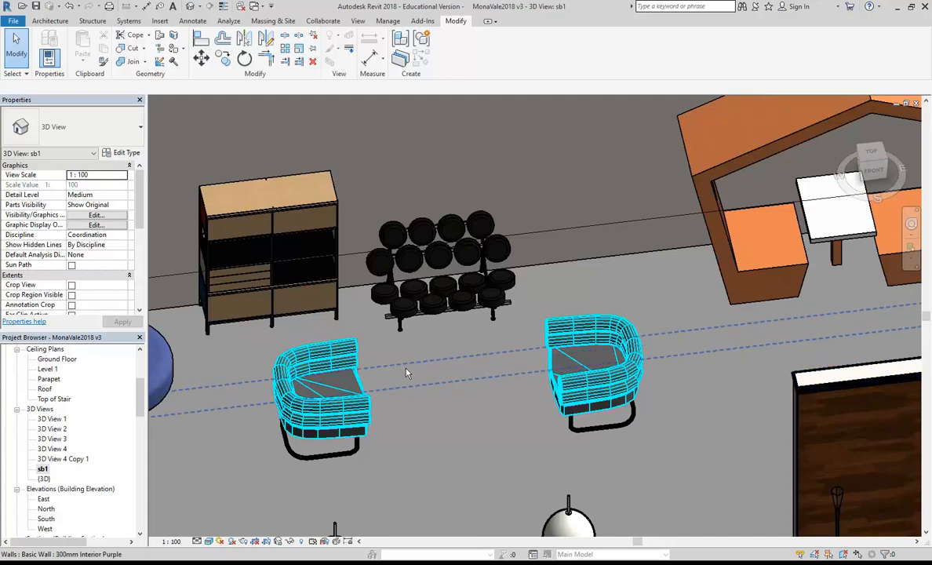
left_click_drag(406, 374, 485, 467)
scroll(462, 435, "up", 2)
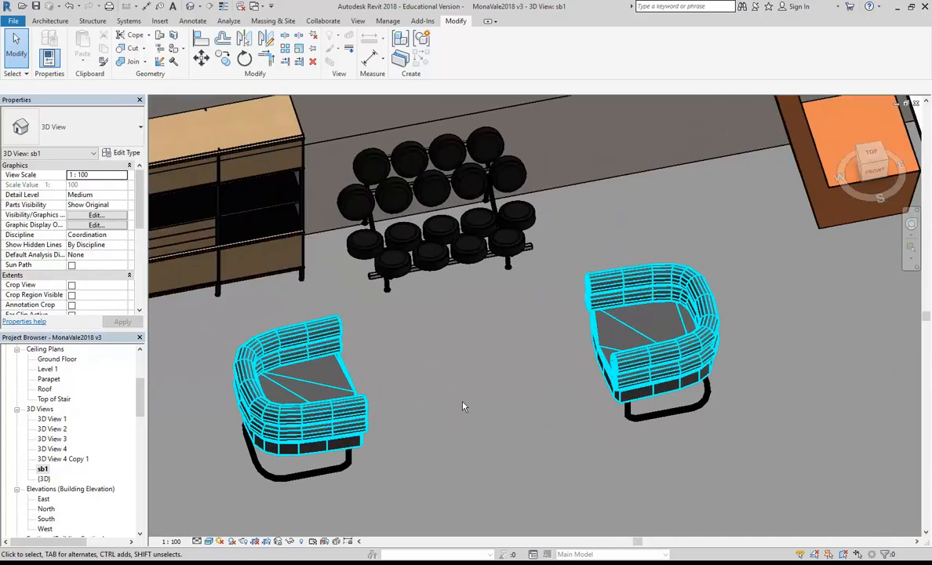
scroll(461, 361, "down", 2)
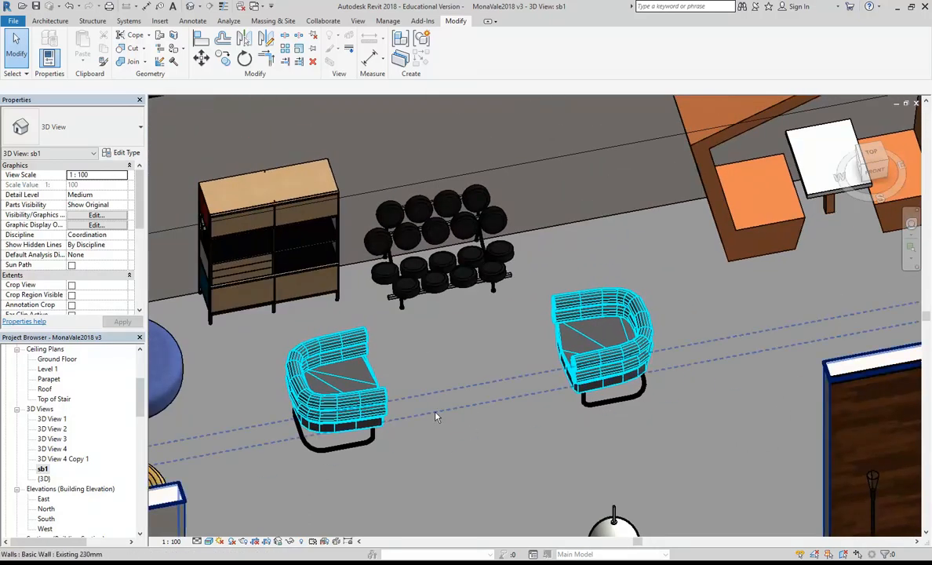
scroll(441, 409, "up", 1)
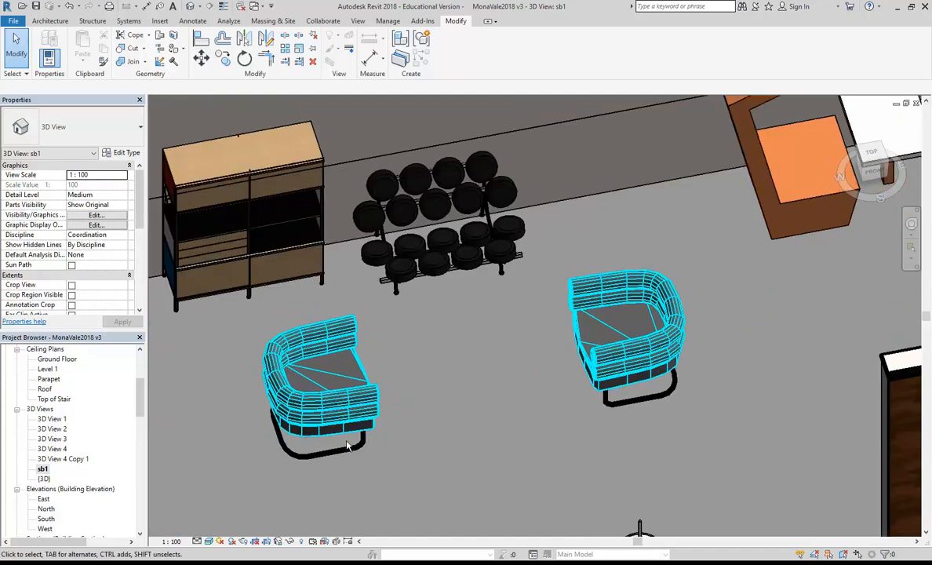
left_click(340, 468, "ctrl")
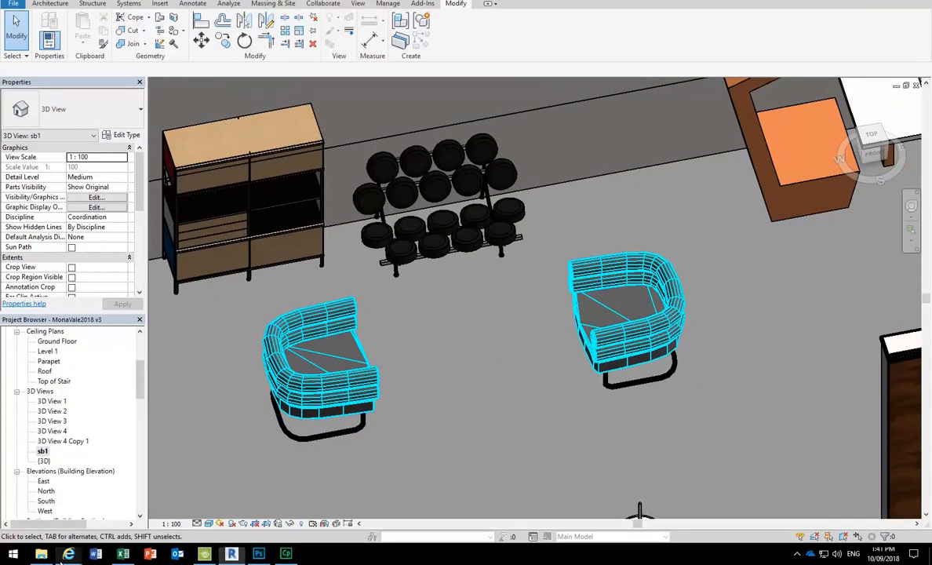
Switch to the browser's rug cutout image results and open the Sura PomPom Knot Rug picture
mouse_move(263, 534)
left_click(868, 502)
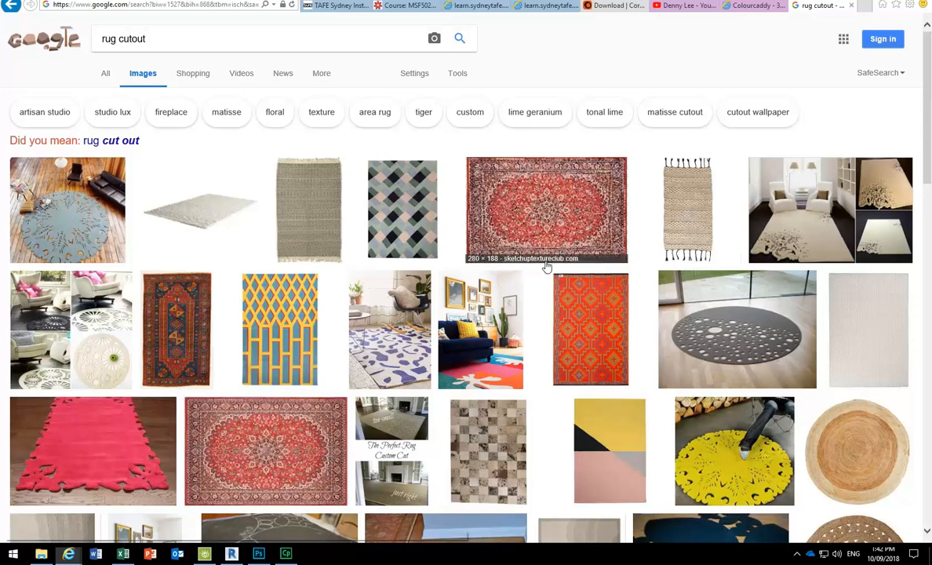
left_click(673, 215)
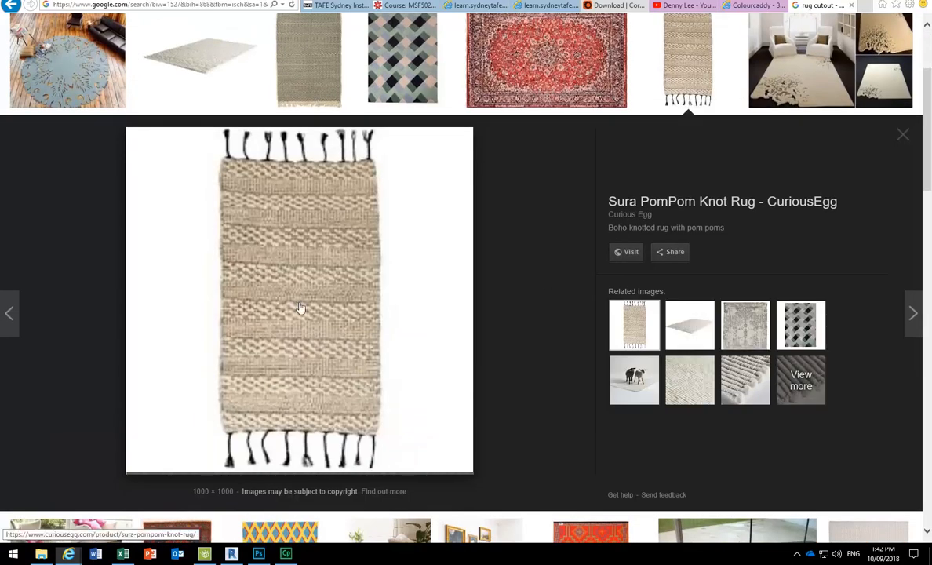
Save the rug picture as JPEG Sura-pom-pom-rug-cutout-for-web in EDU_DC_InteriorDesign > Material Images > rugs on the P: drive
right_click(262, 249)
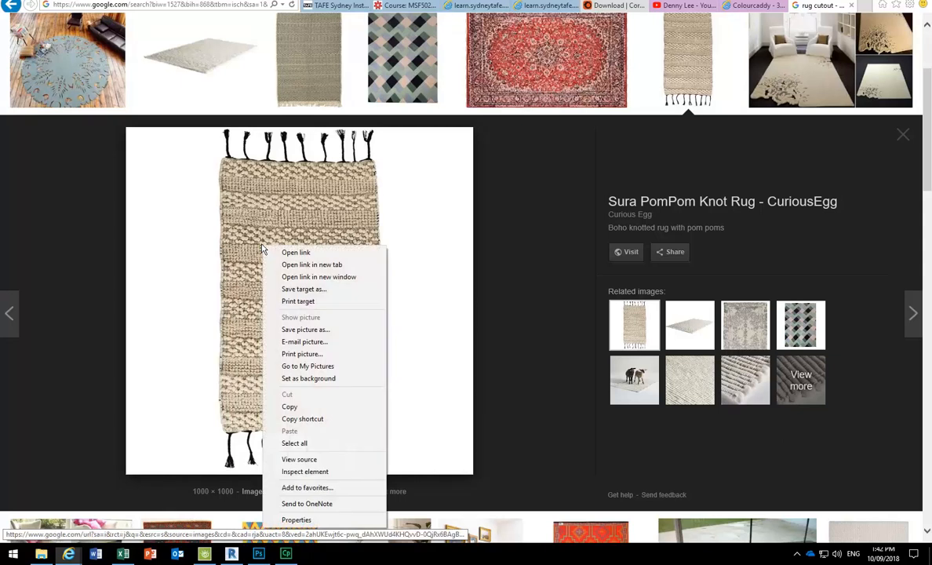
left_click(298, 330)
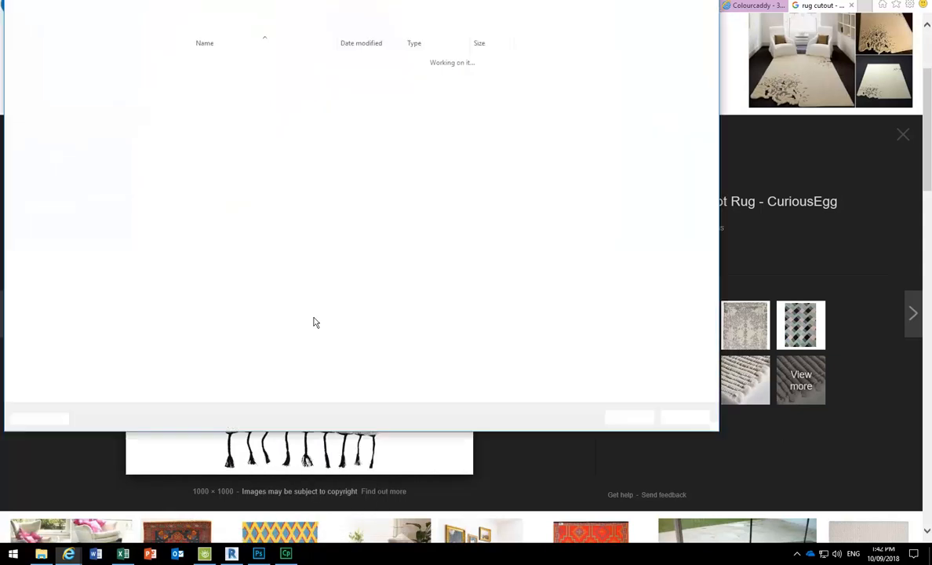
left_click(341, 81)
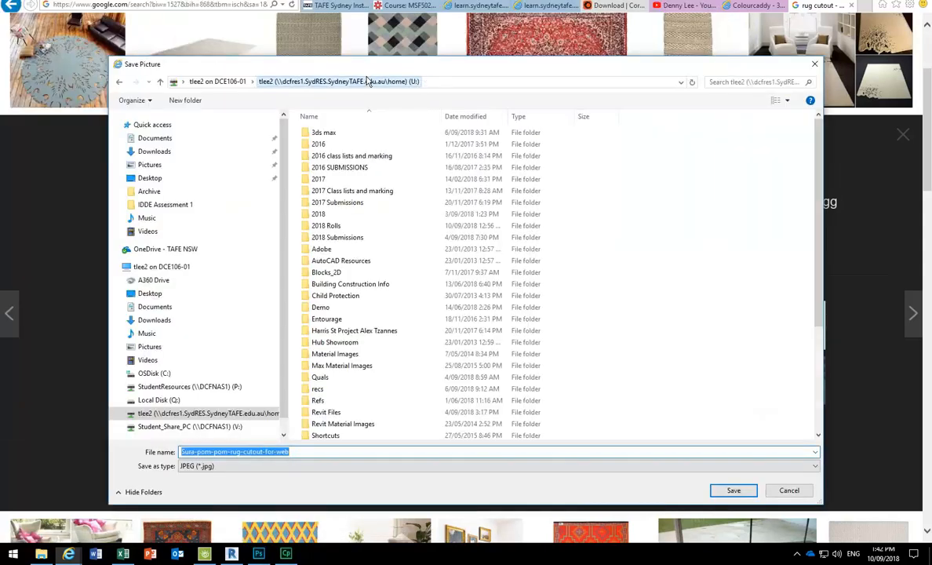
left_click(179, 386)
left_click(357, 145)
double_click(356, 145)
scroll(349, 274, "down", 4)
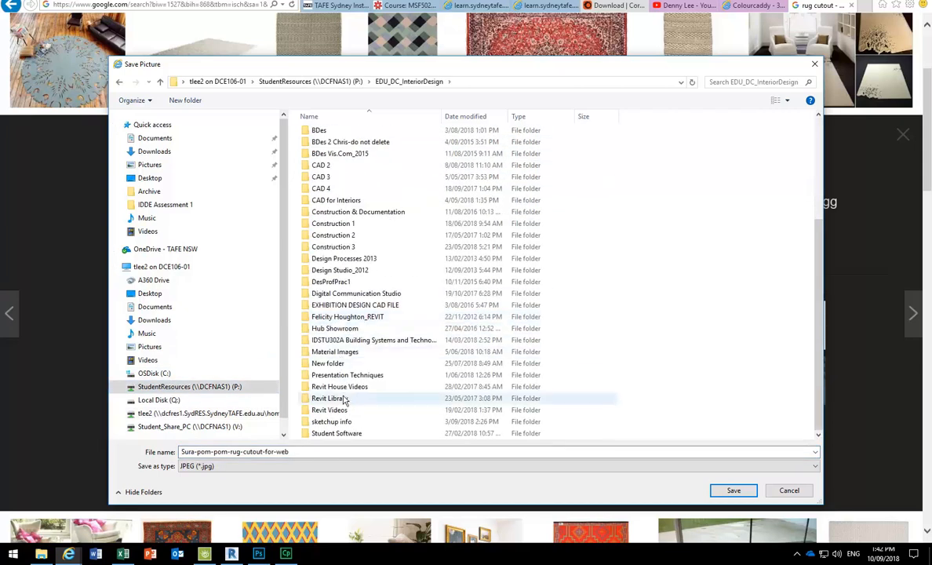
double_click(333, 352)
scroll(325, 259, "down", 5)
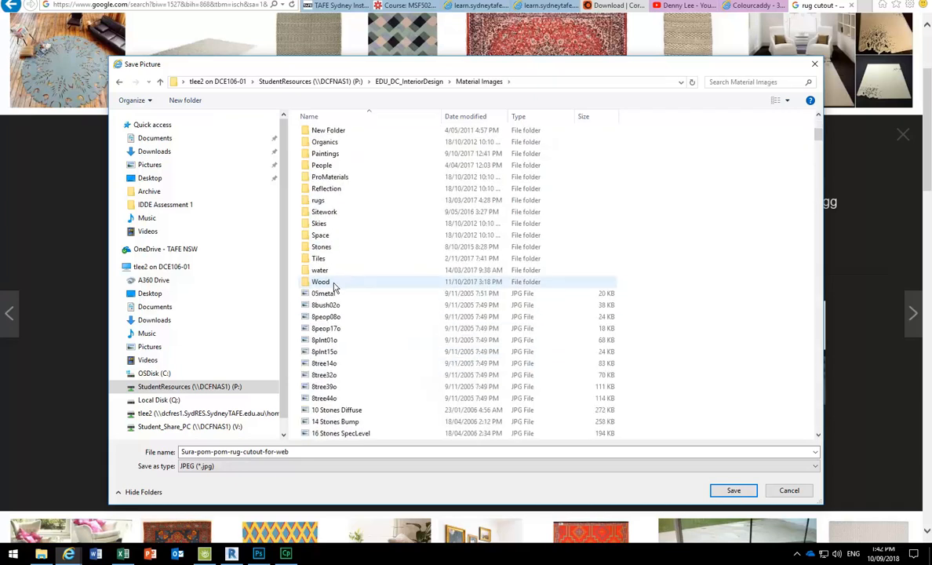
double_click(317, 200)
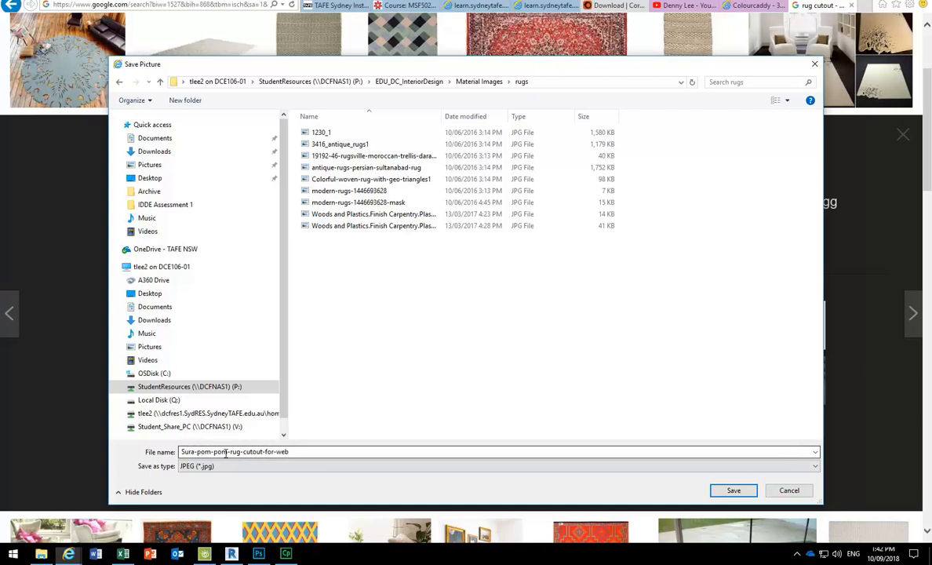
left_click(734, 490)
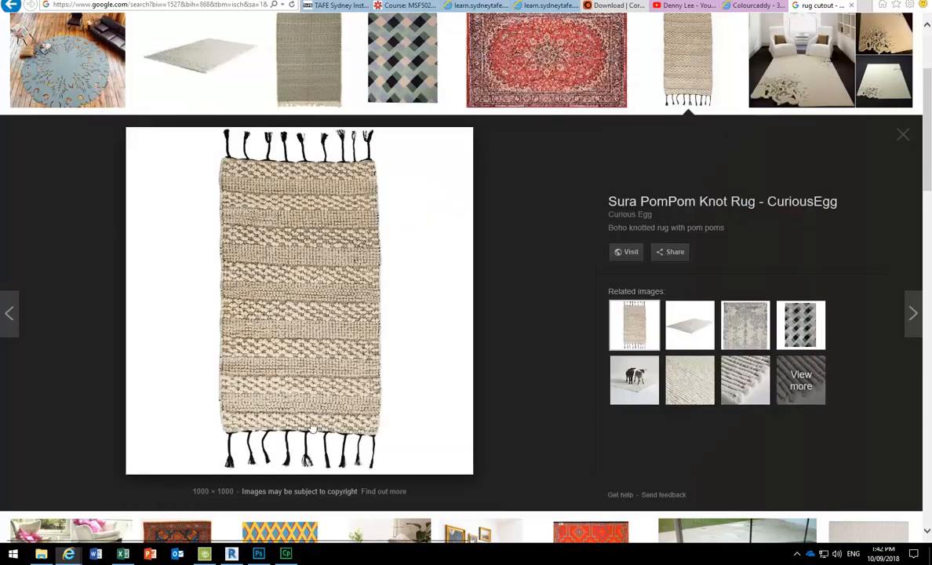
Switch to Photoshop and open Sura-pom-pom-rug-cutout-for-web.jpg from EDU_DC_InteriorDesign > Material Images > rugs on the P: drive
left_click(258, 554)
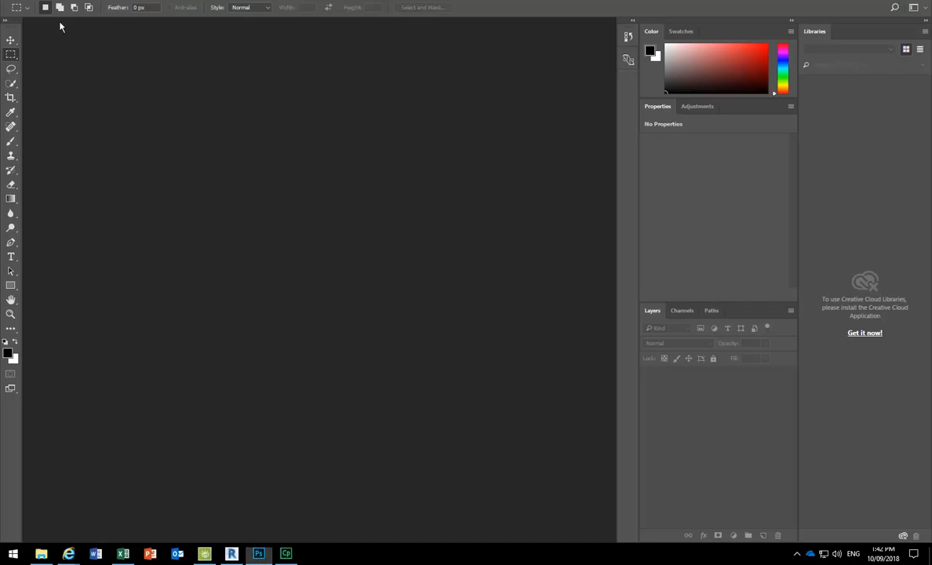
left_click(29, 8)
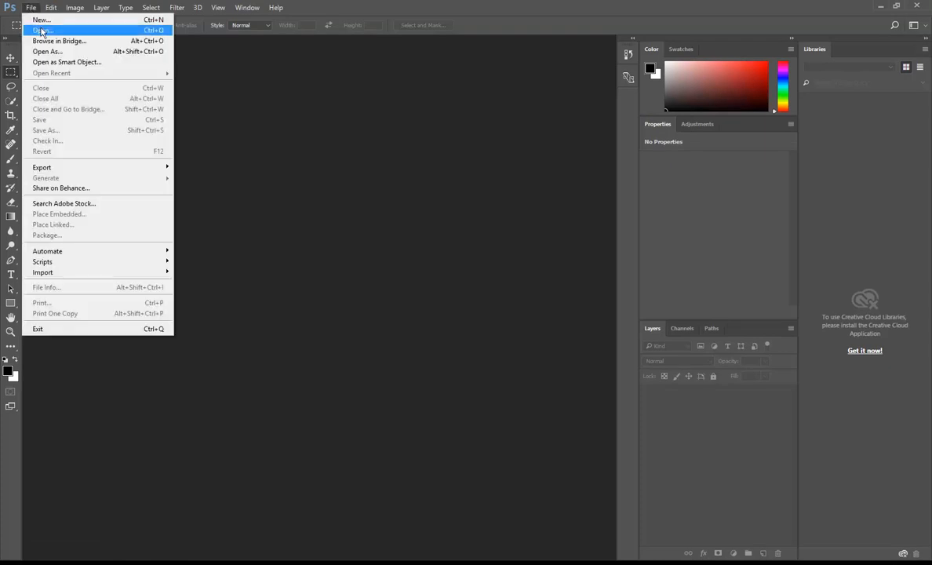
left_click(41, 32)
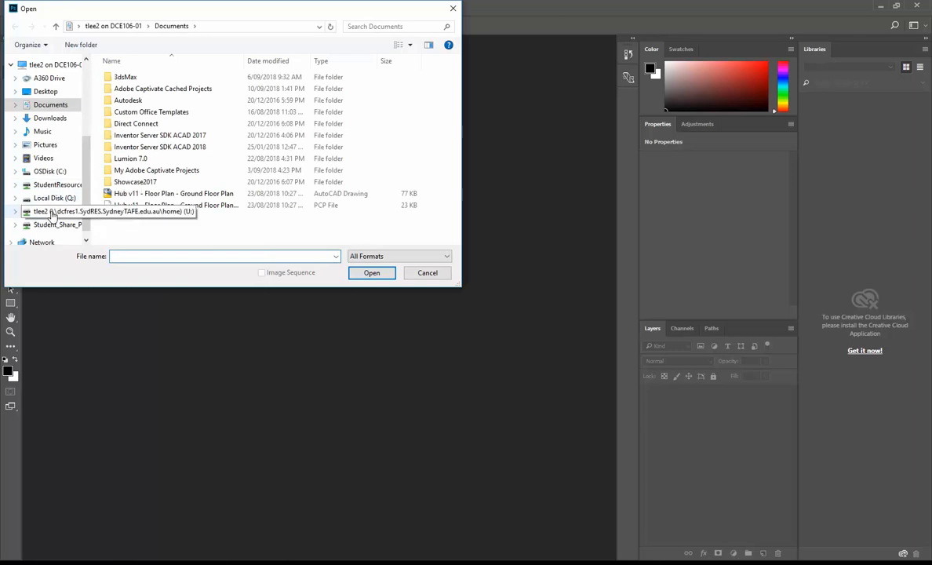
left_click(53, 185)
double_click(131, 90)
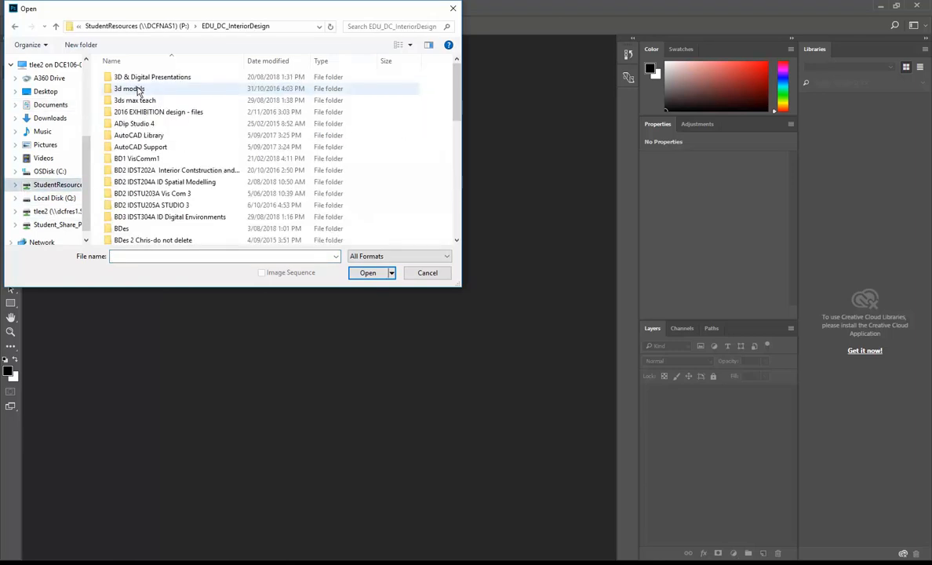
scroll(156, 219, "down", 8)
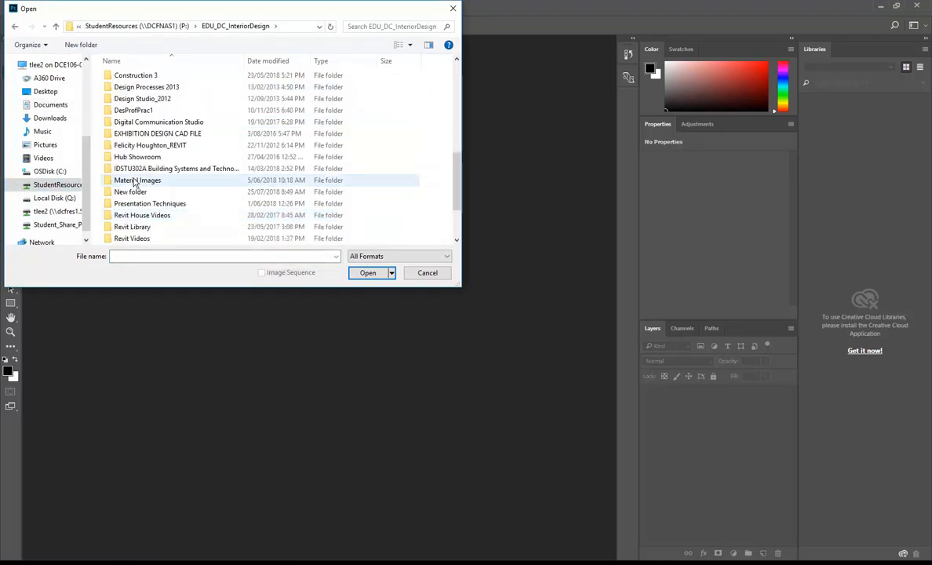
double_click(133, 180)
scroll(126, 177, "down", 3)
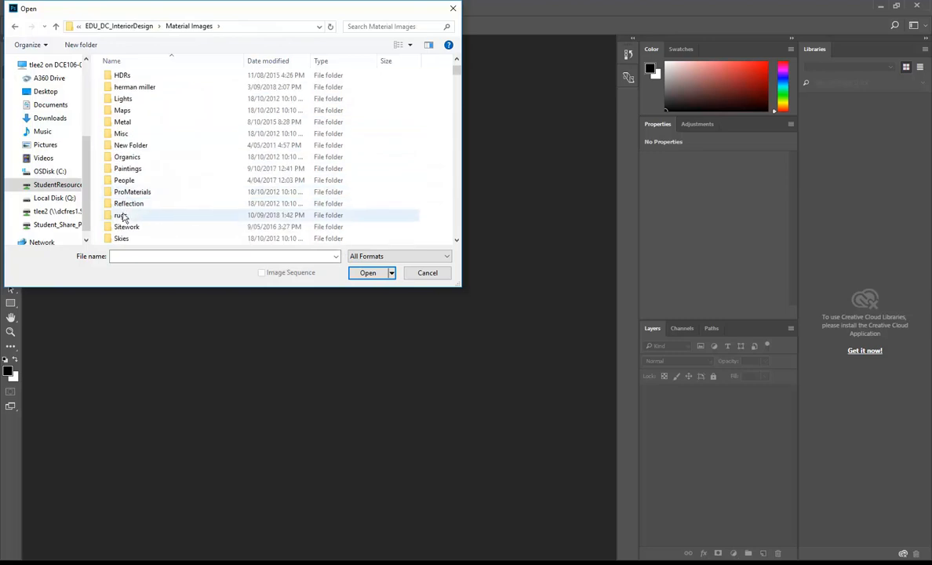
double_click(122, 220)
double_click(132, 157)
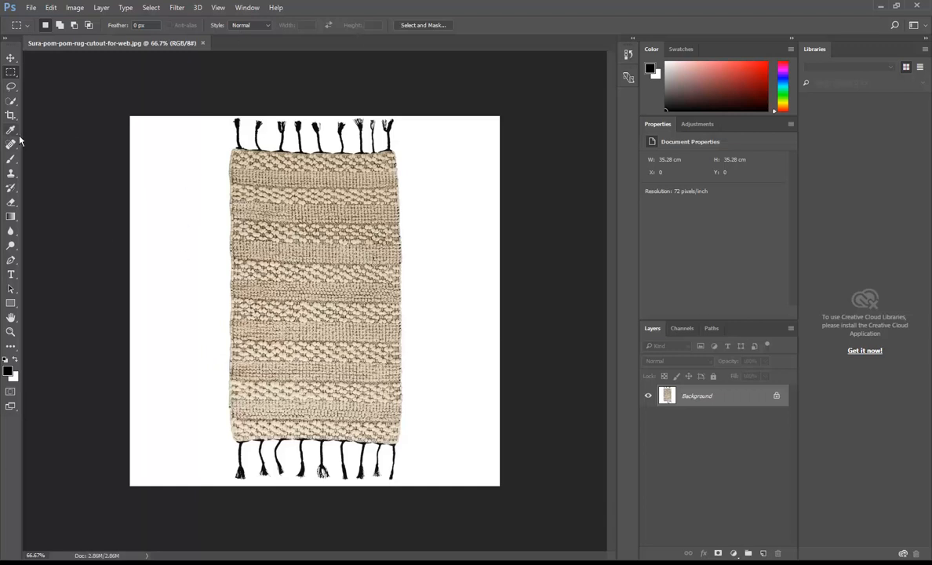
Select the white background around the rug with the Magic Wand tool at a tolerance of 5
left_click_drag(11, 101, 34, 108)
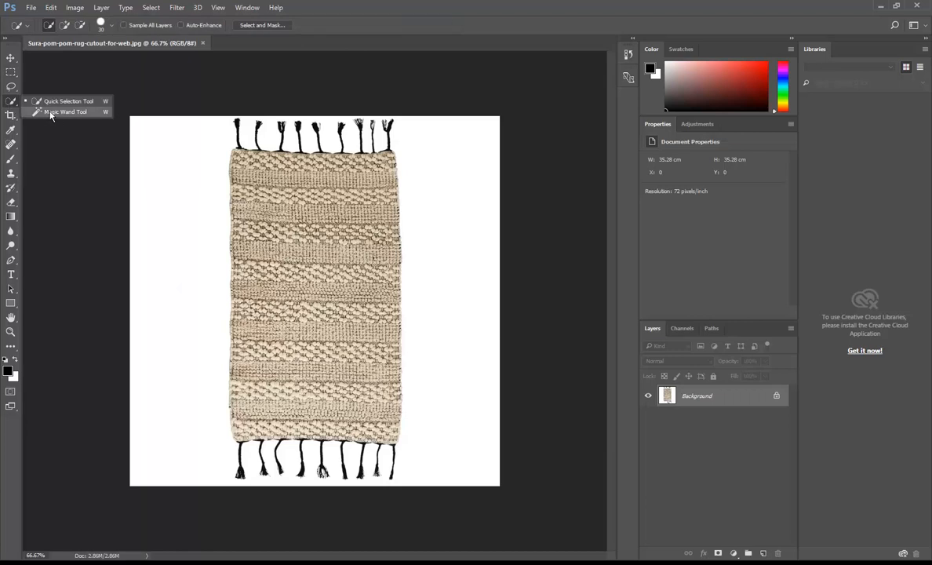
left_click(49, 112)
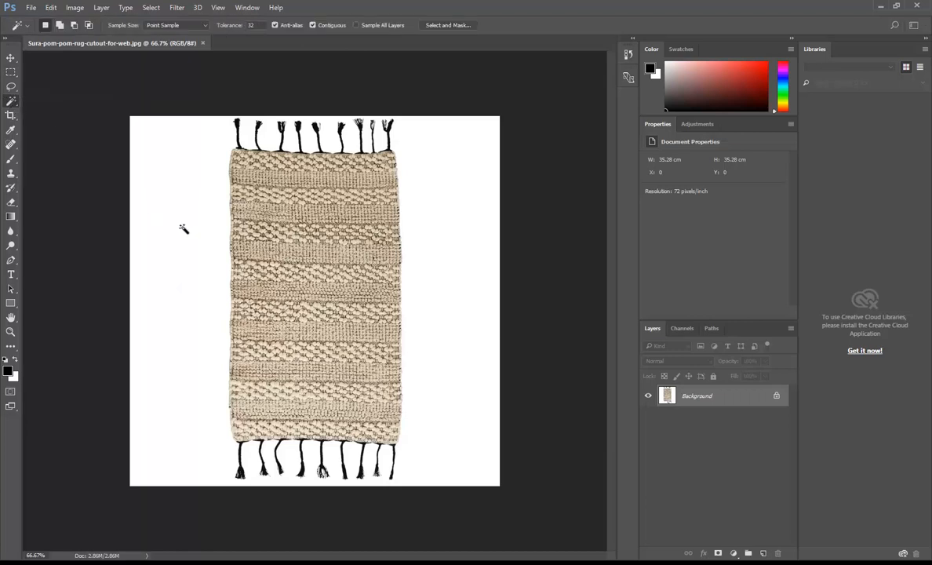
left_click(251, 26)
type("5")
left_click(181, 235)
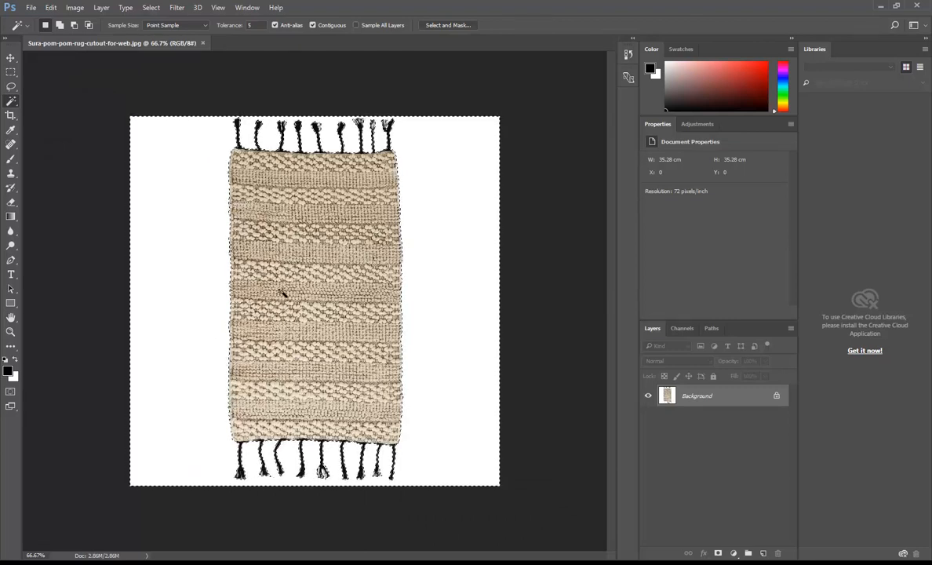
Examine how closely the background selection follows the rug's edges
key("alt")
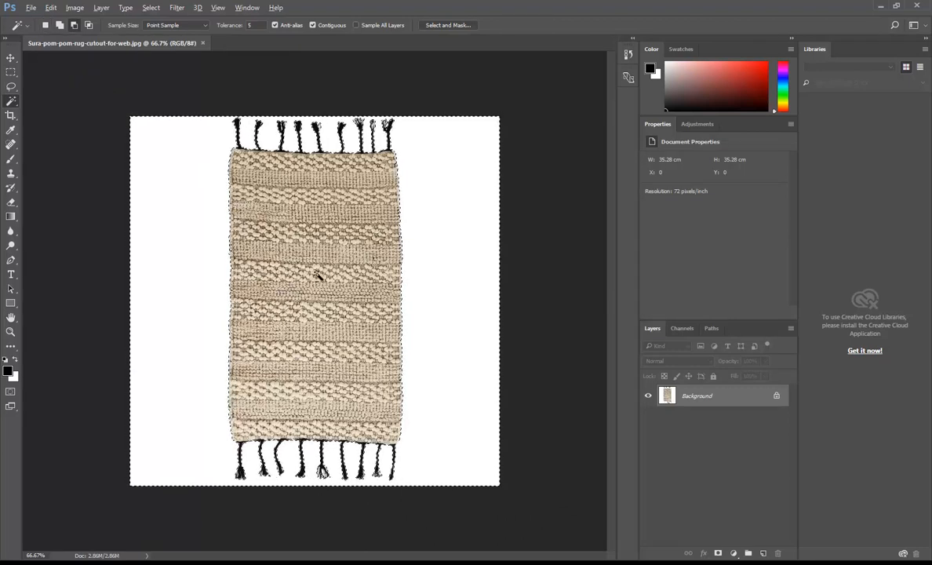
scroll(304, 314, "up", 3)
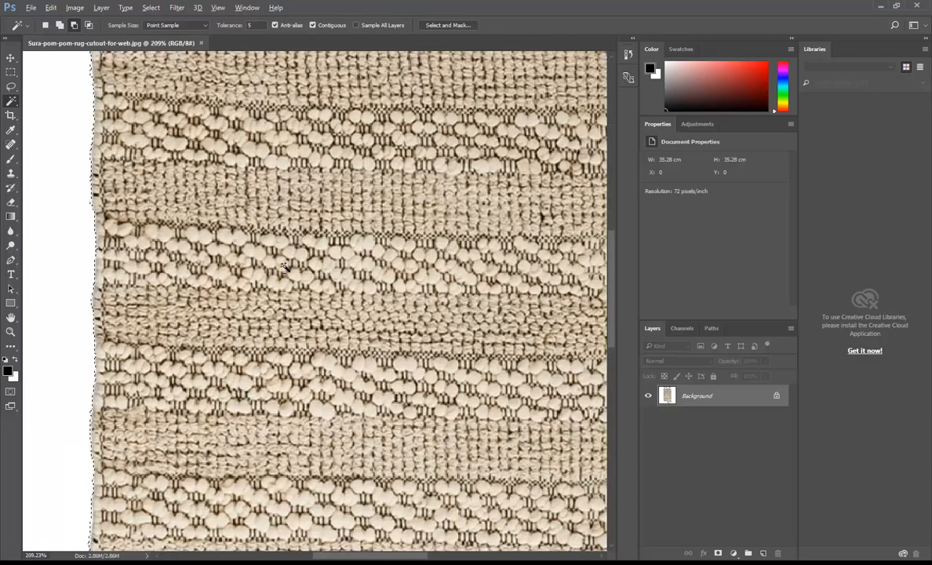
scroll(284, 267, "down", 3)
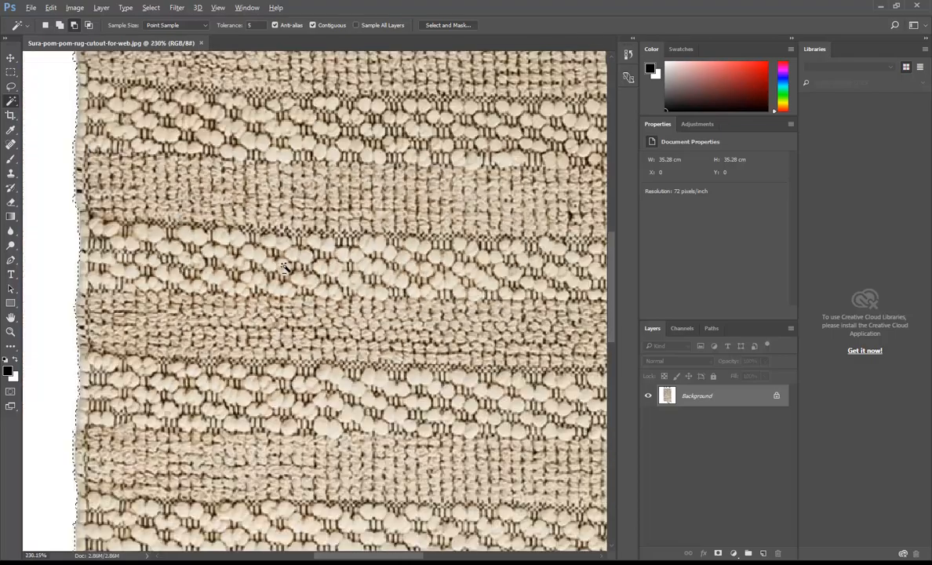
scroll(475, 246, "up", 4)
scroll(477, 246, "down", 4)
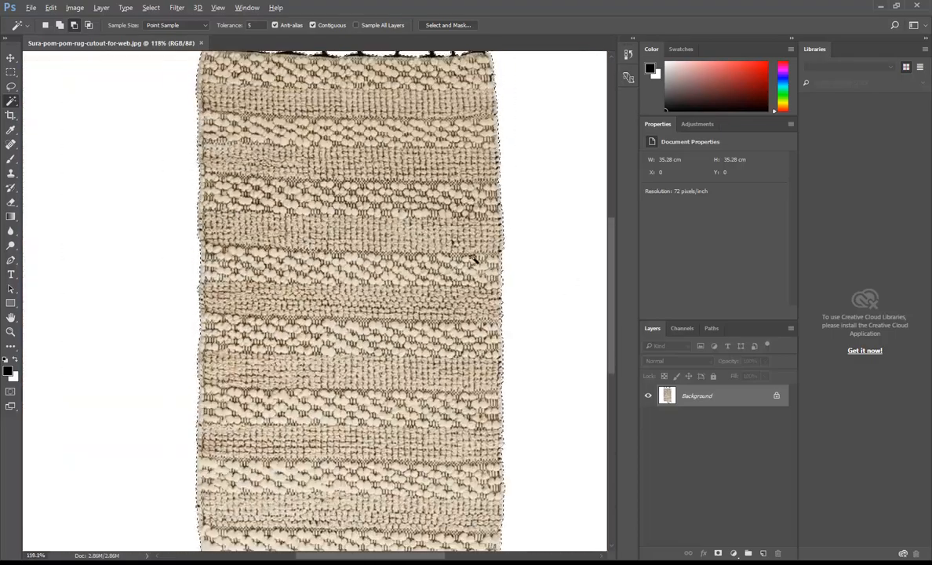
scroll(308, 246, "up", 4)
scroll(308, 246, "up", 1)
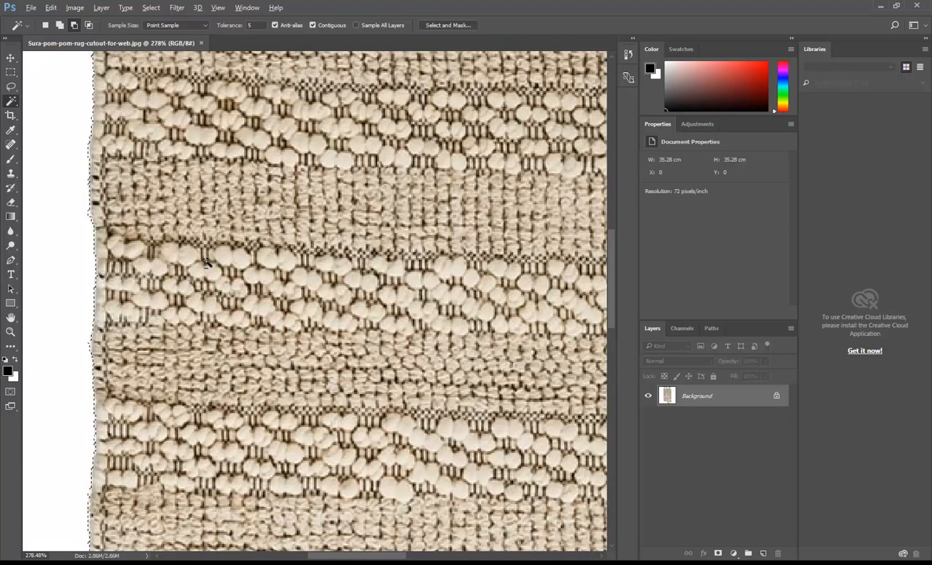
scroll(205, 262, "up", 3)
scroll(206, 263, "down", 3)
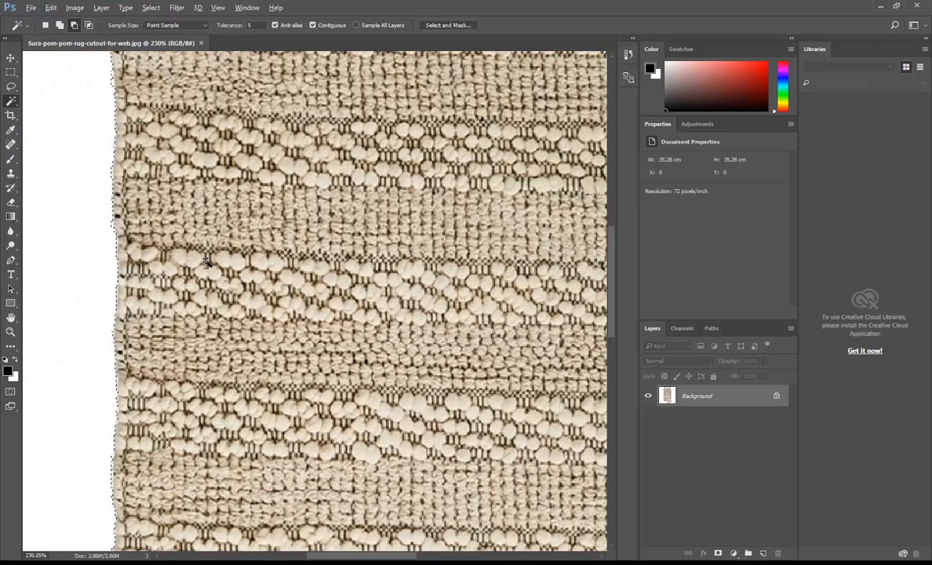
scroll(186, 259, "up", 2)
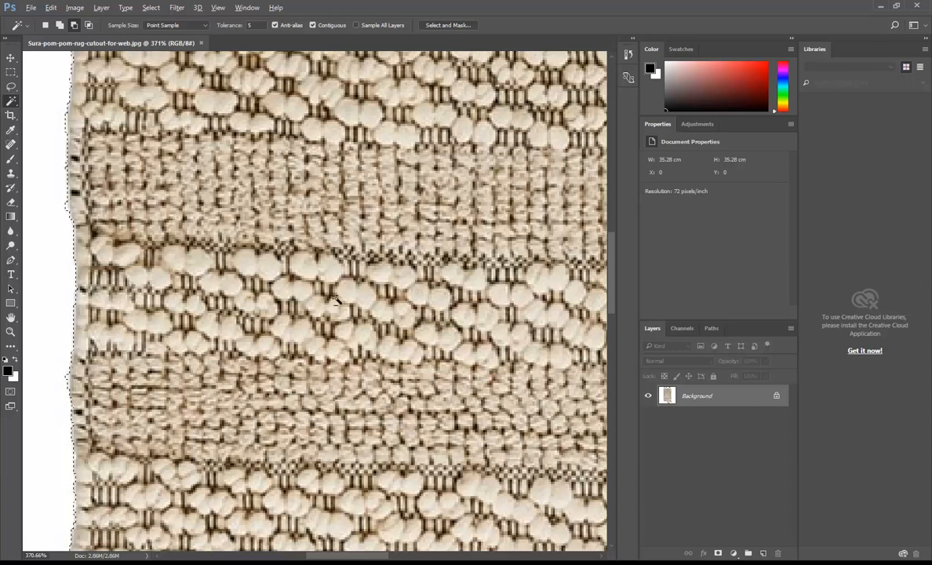
scroll(337, 300, "down", 4)
scroll(337, 300, "down", 7)
scroll(285, 293, "up", 1)
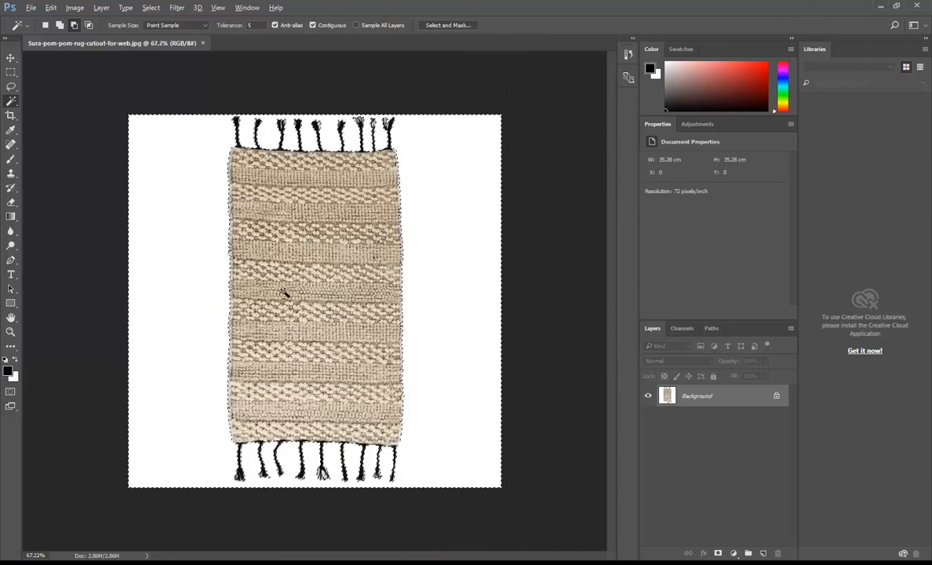
scroll(317, 137, "up", 4)
scroll(318, 141, "down", 4)
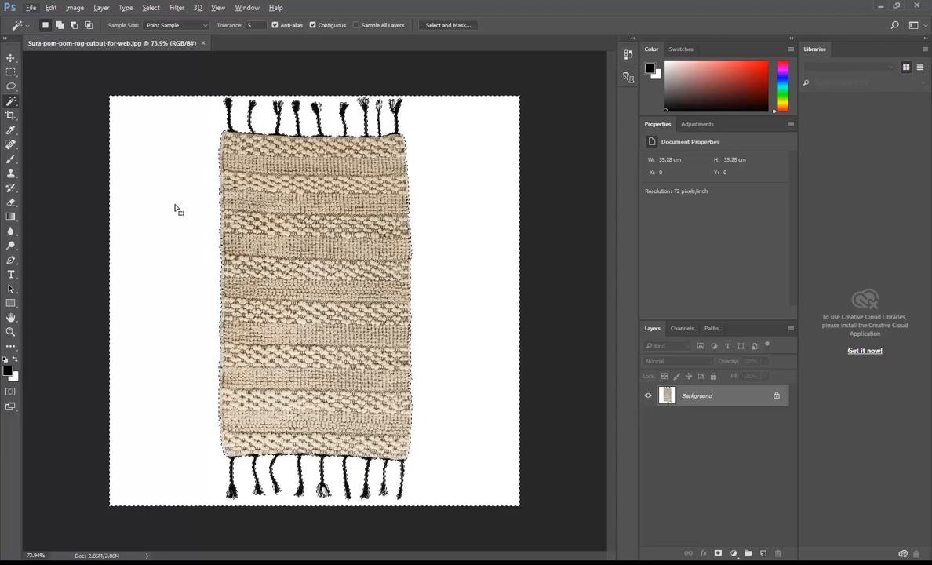
Fill the selected background around the rug with black
left_click(51, 9)
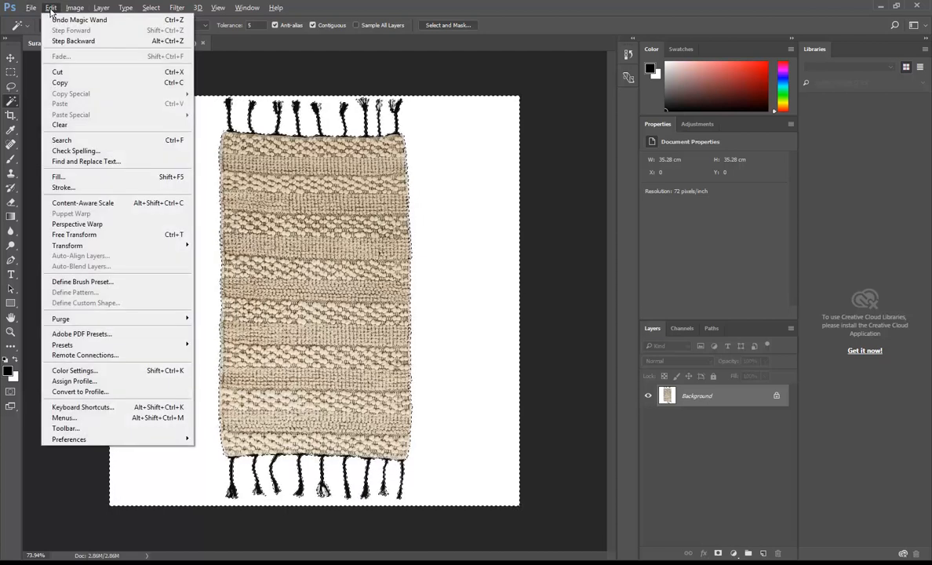
left_click(87, 178)
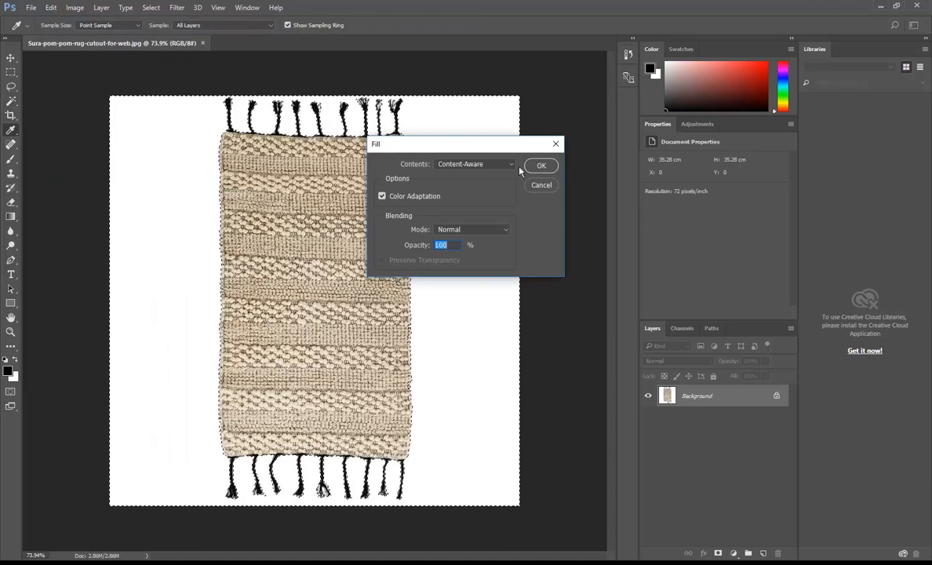
left_click(451, 238)
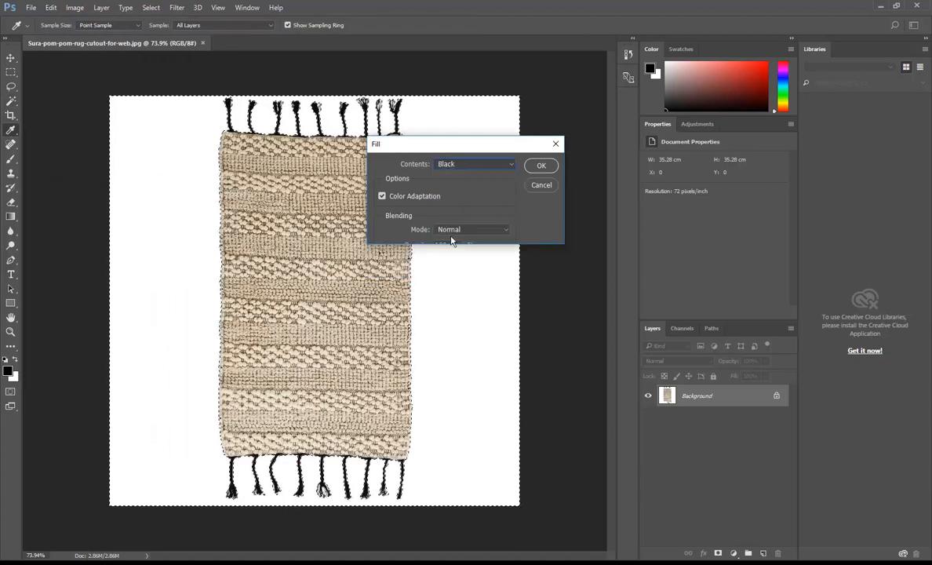
left_click(544, 168)
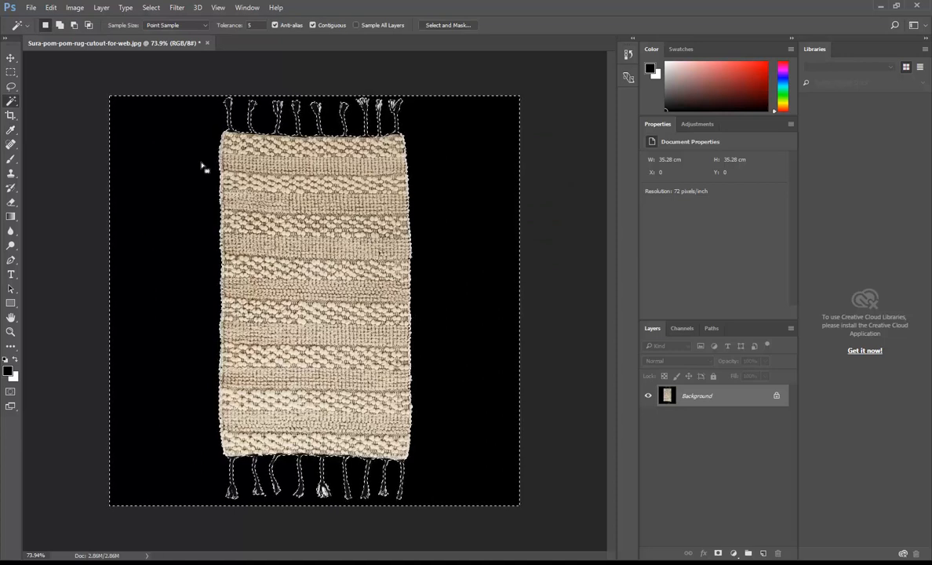
Invert the selection to the rug and its fringes and fill it with white
left_click(152, 9)
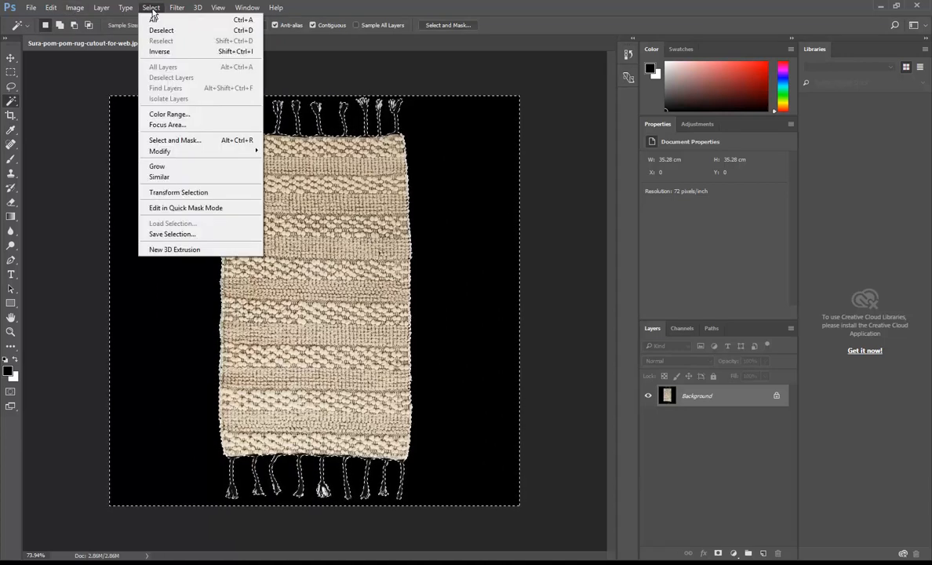
left_click(161, 52)
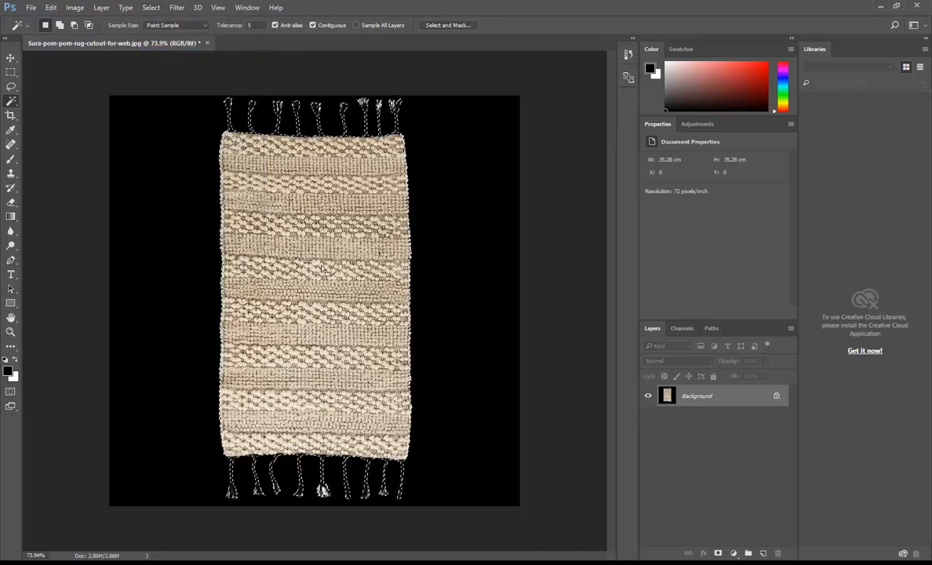
left_click(48, 9)
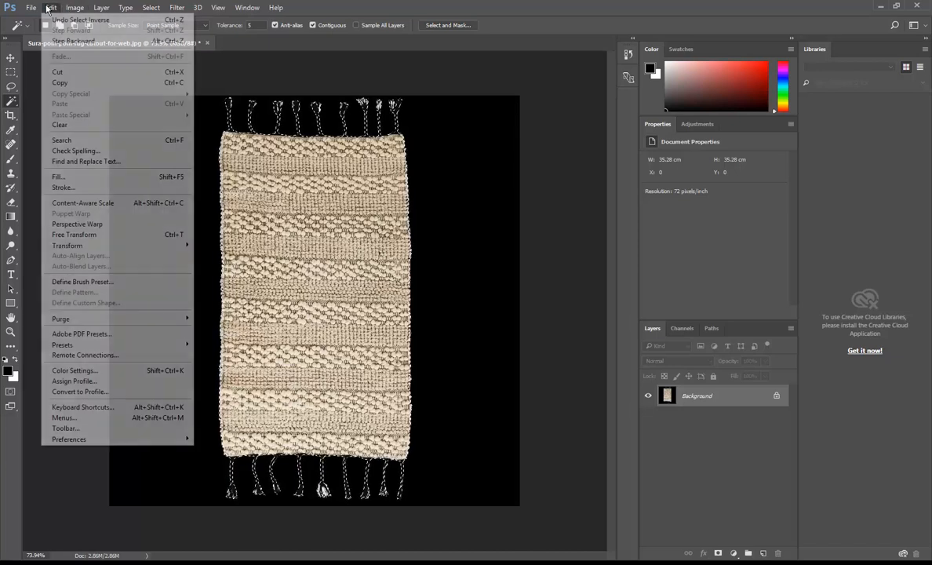
left_click(72, 177)
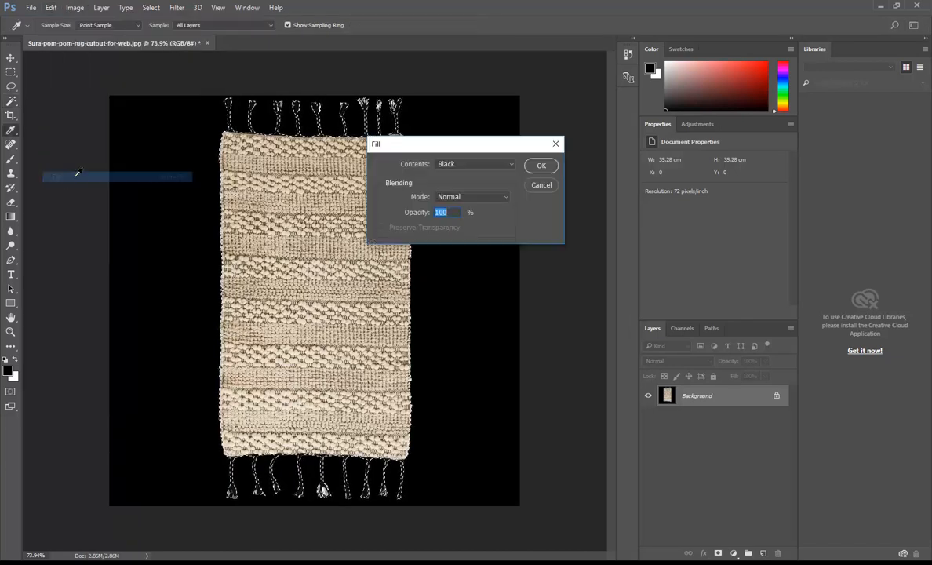
left_click(475, 164)
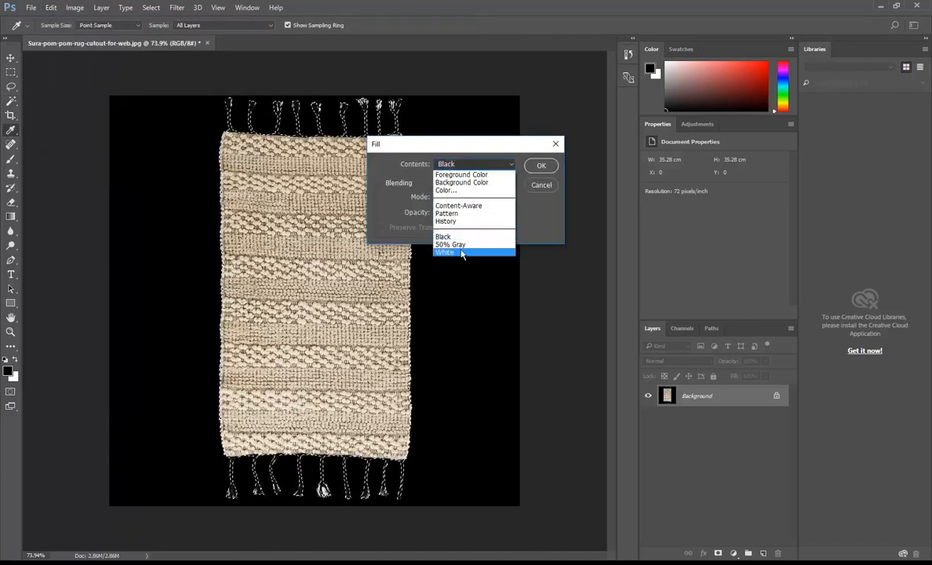
left_click(462, 252)
left_click(541, 166)
key("w")
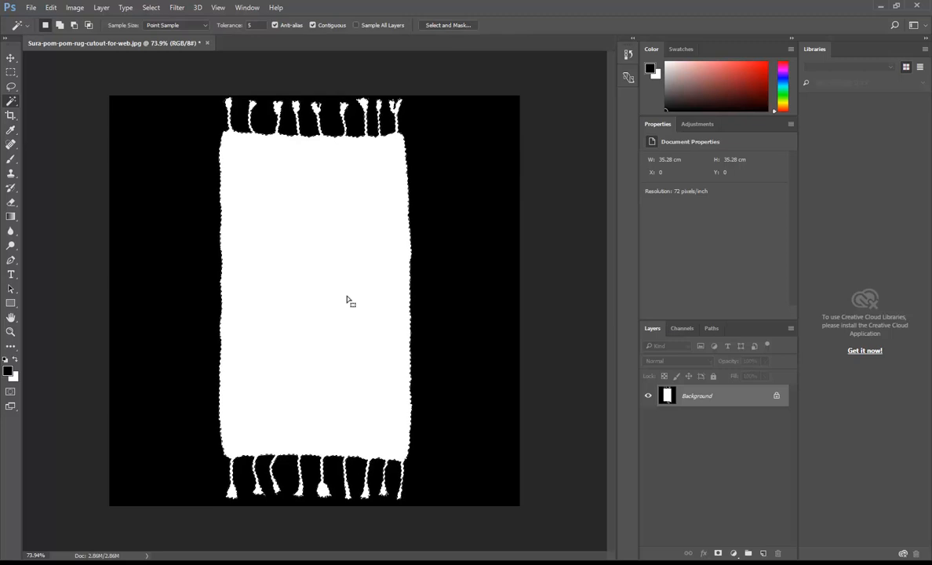
Save the black-and-white image as a separate JPEG named Sura-pom-pom-Mask in the rugs folder
left_click(32, 8)
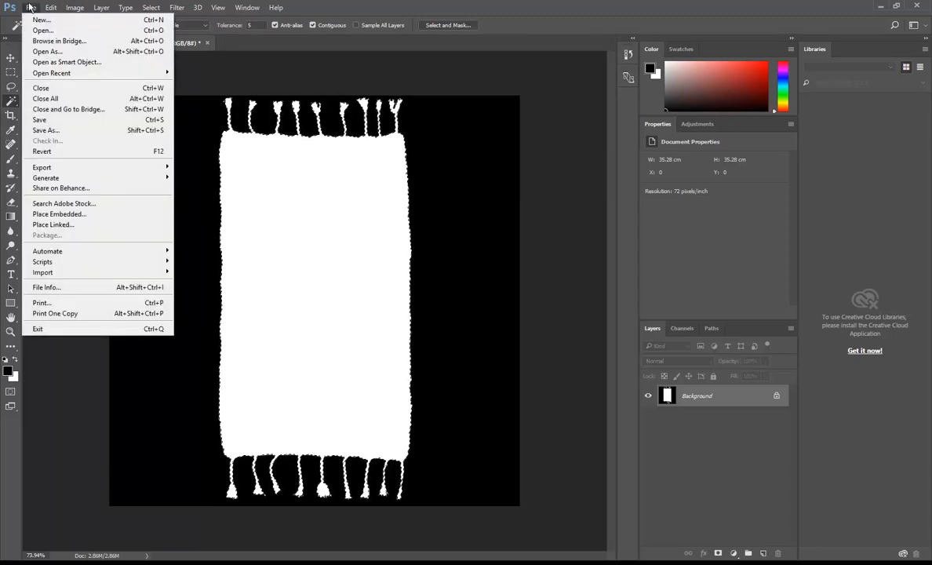
left_click(48, 132)
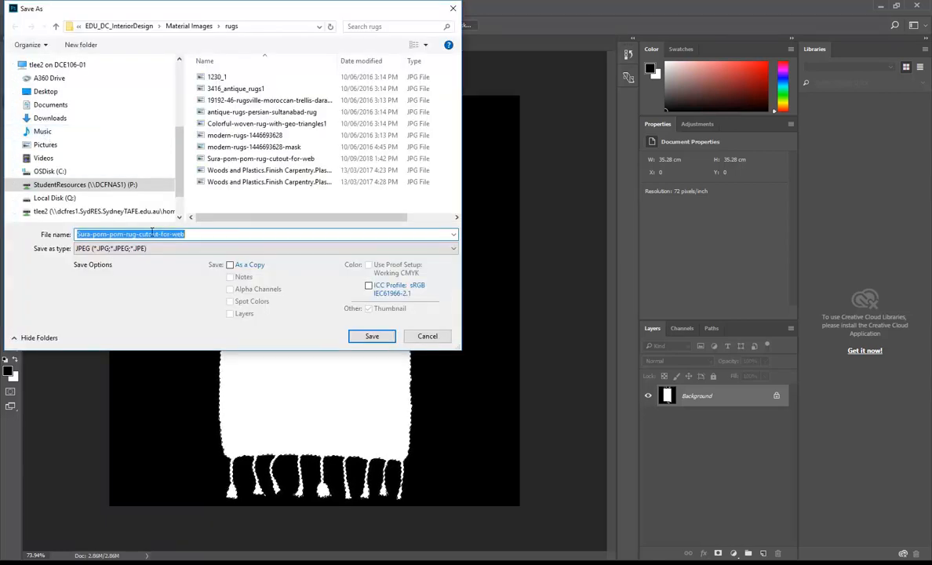
left_click_drag(140, 233, 240, 235)
left_click(180, 232)
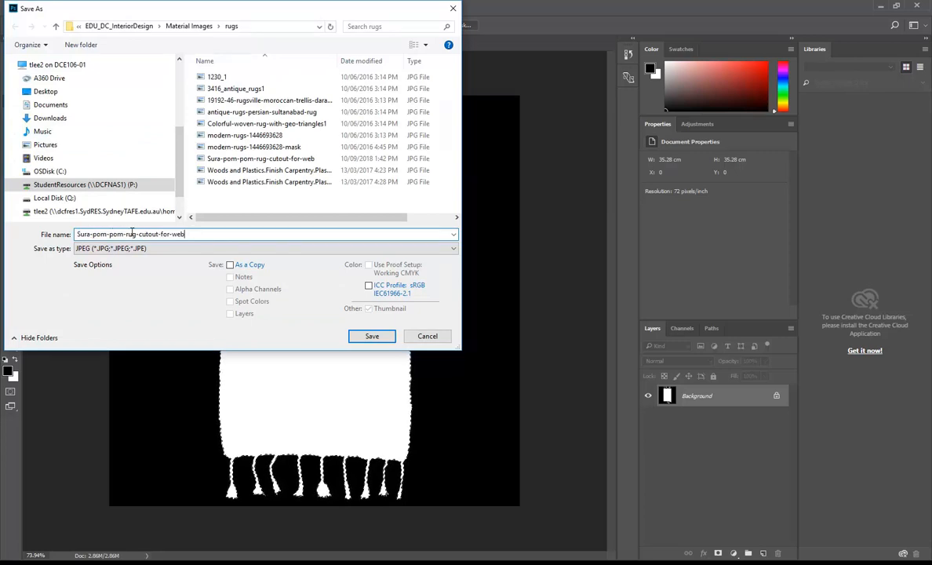
left_click_drag(125, 234, 291, 241)
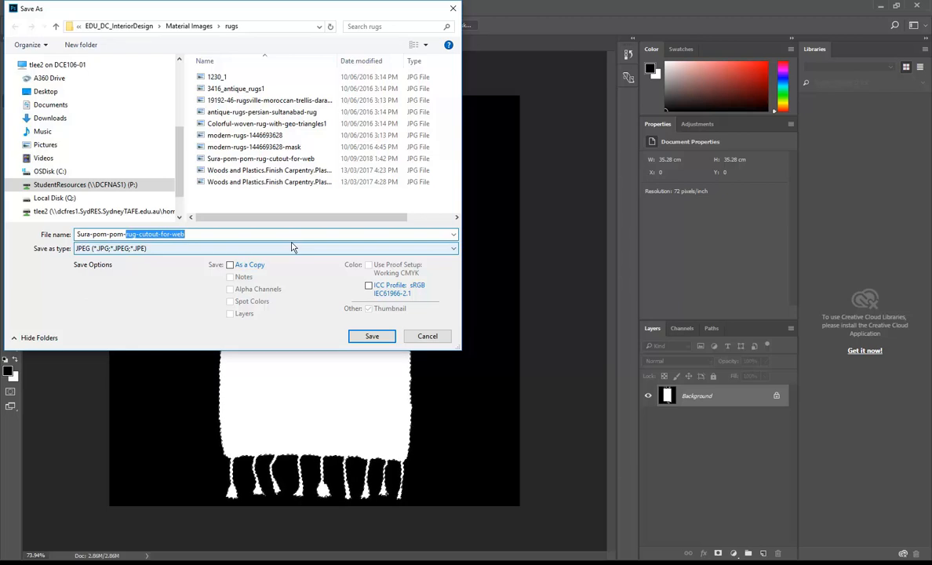
type("Mask")
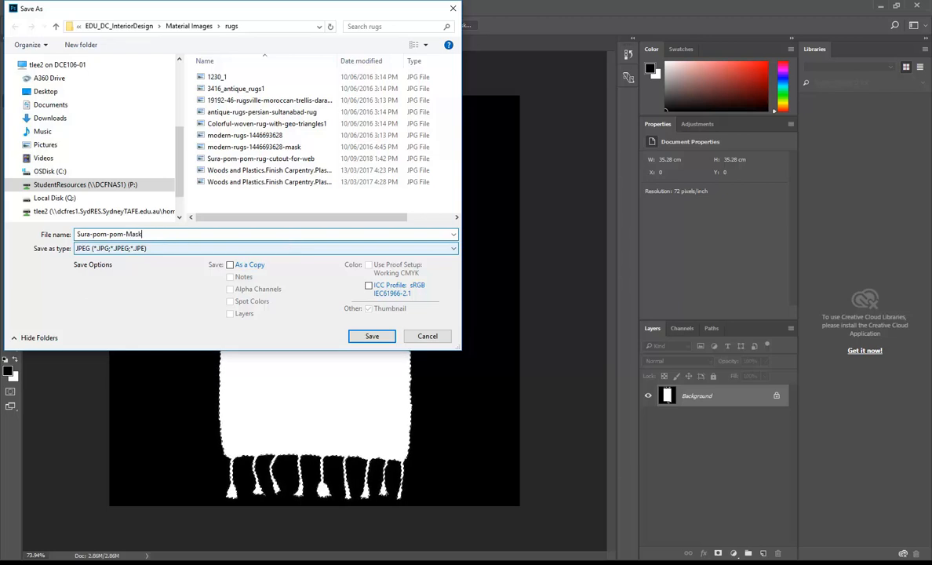
left_click(370, 337)
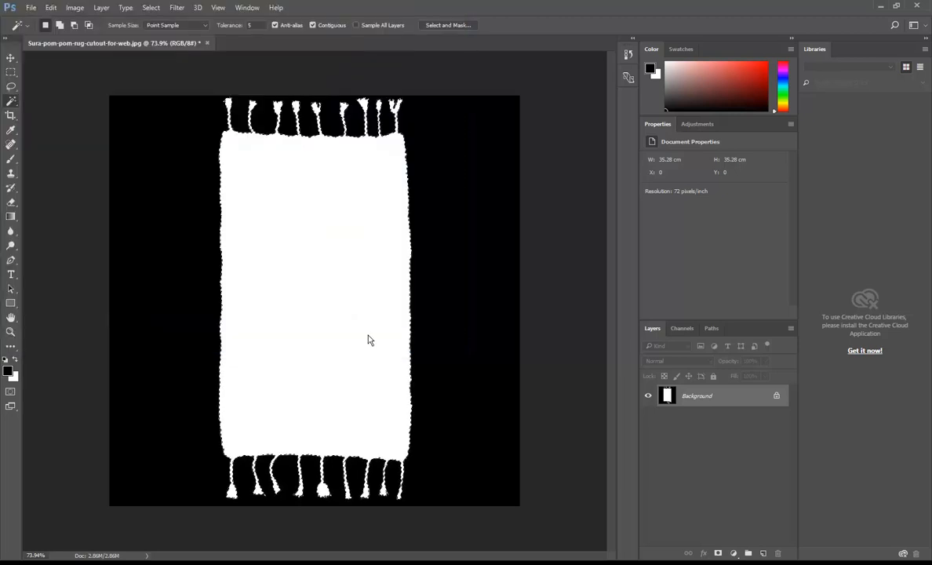
left_click(530, 154)
key("w")
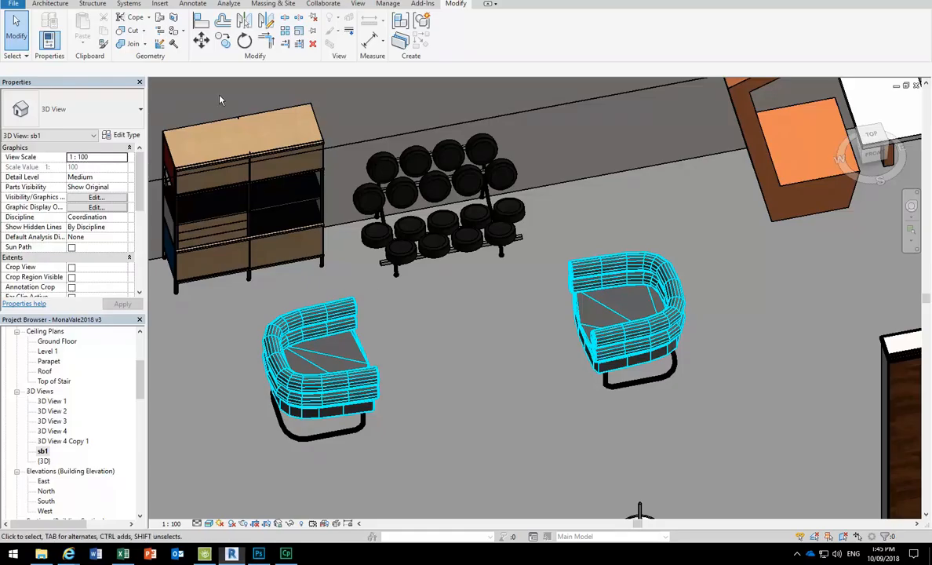
Switch to Revit and create a new decal type named Rug1
left_click(159, 4)
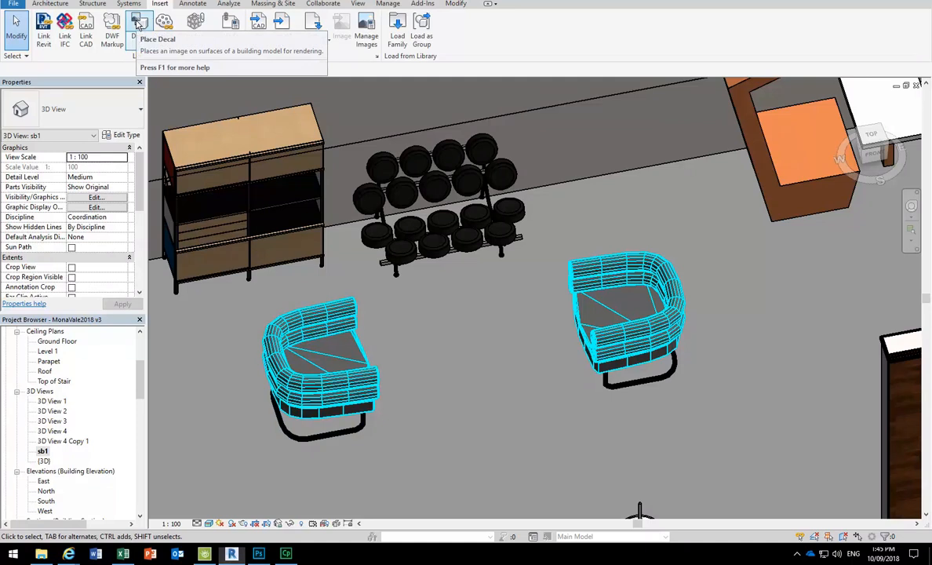
left_click(503, 288)
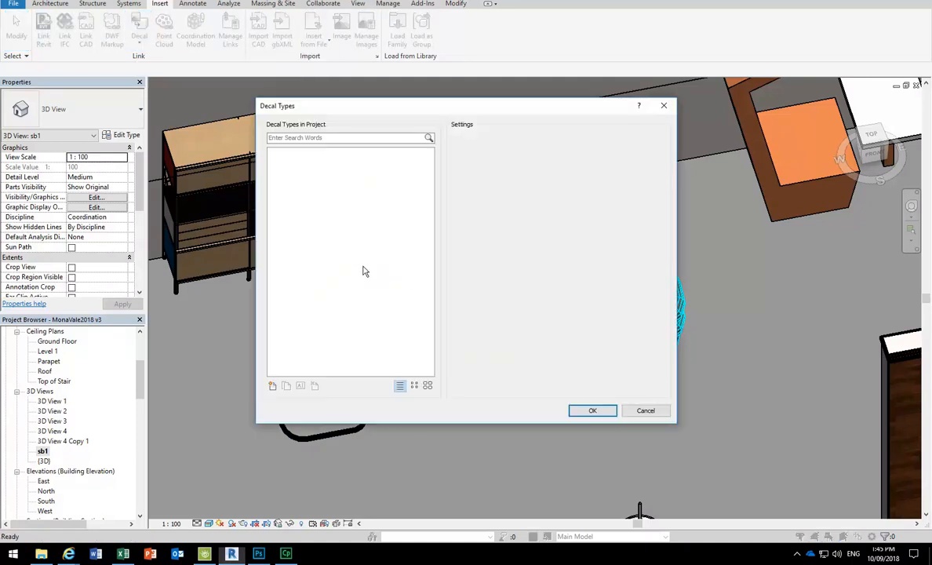
left_click(271, 386)
type("R")
key("BackSpace")
key("BackSpace")
key("BackSpace")
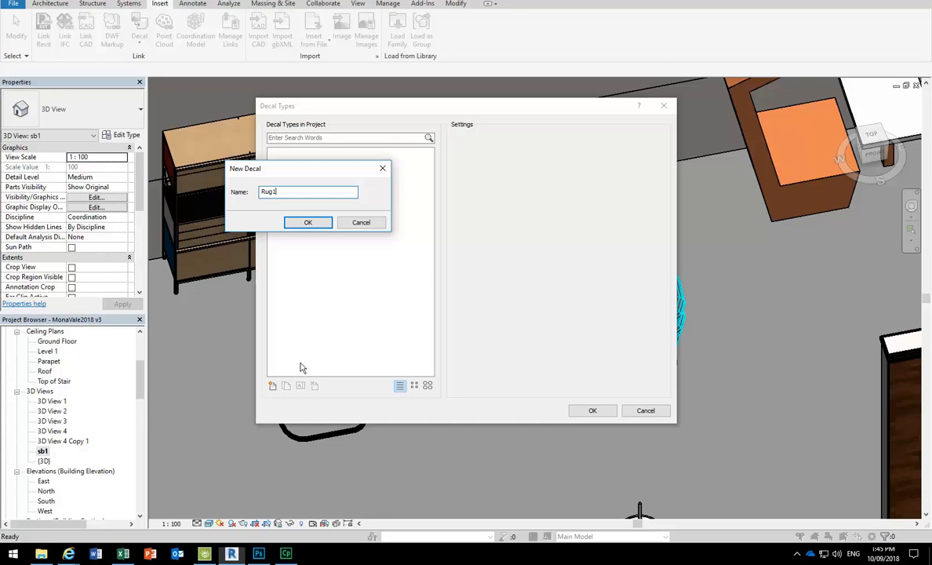
left_click(308, 223)
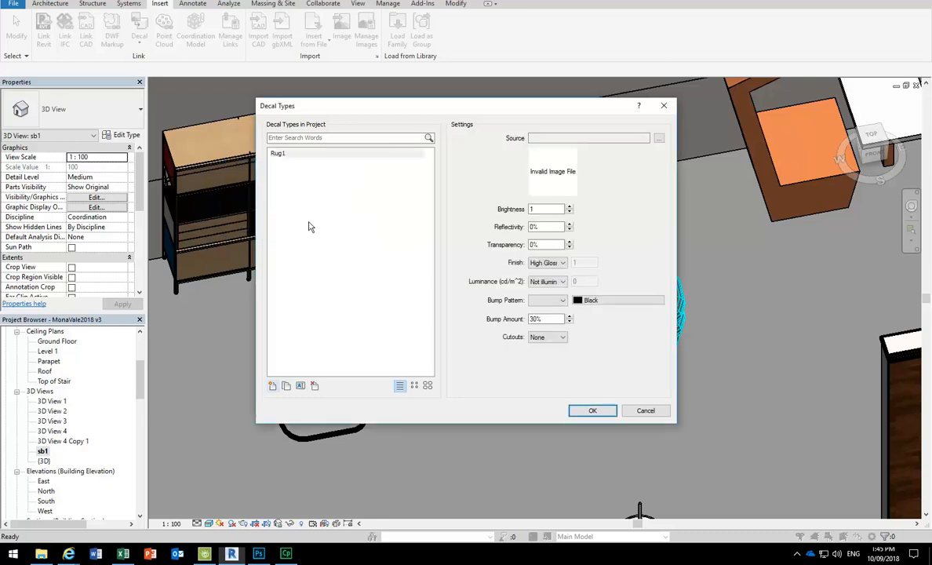
Set Rug1's source image to Sura-pom-pom-rug-cutout-for-web.jpg from EDU_DC_InteriorDesign > Material Images > rugs on the P: drive
left_click(289, 154)
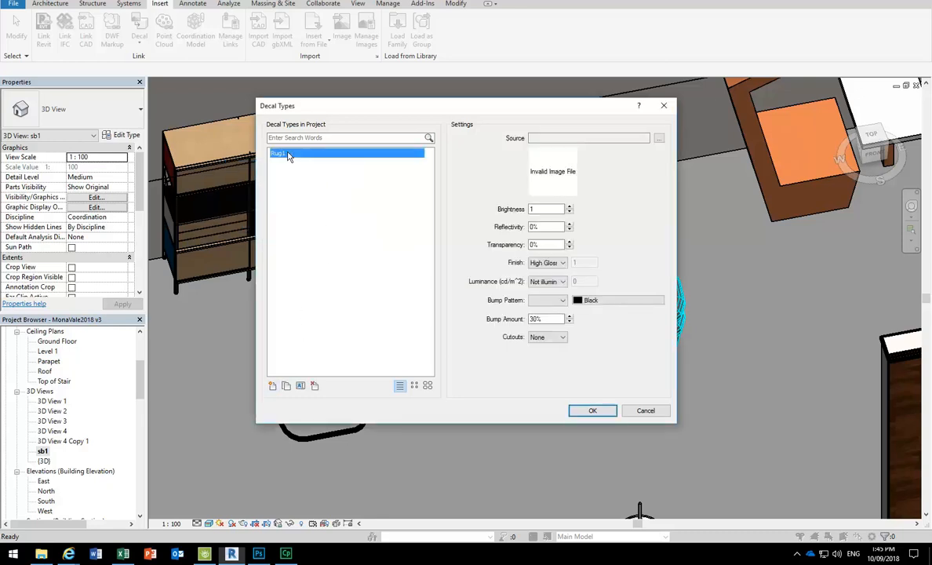
left_click(659, 140)
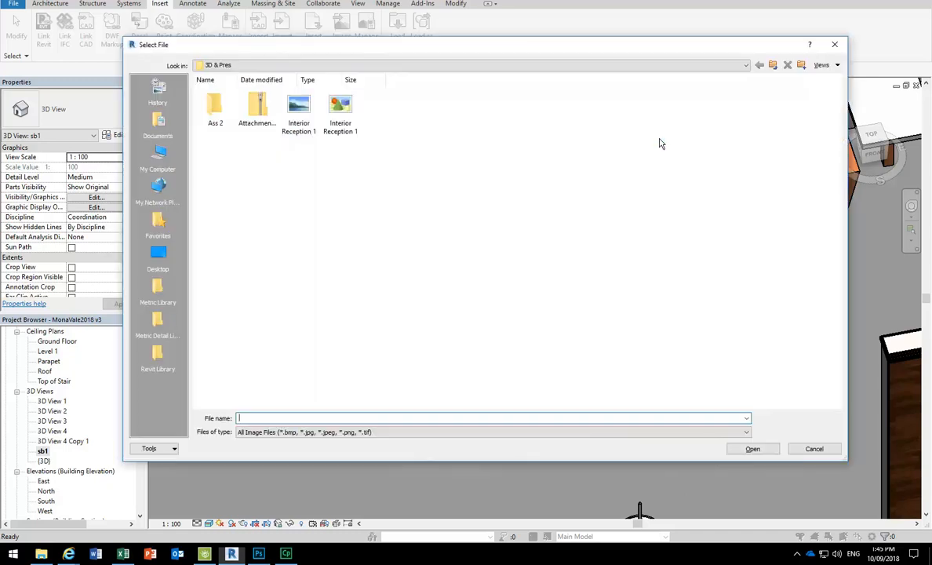
left_click(297, 65)
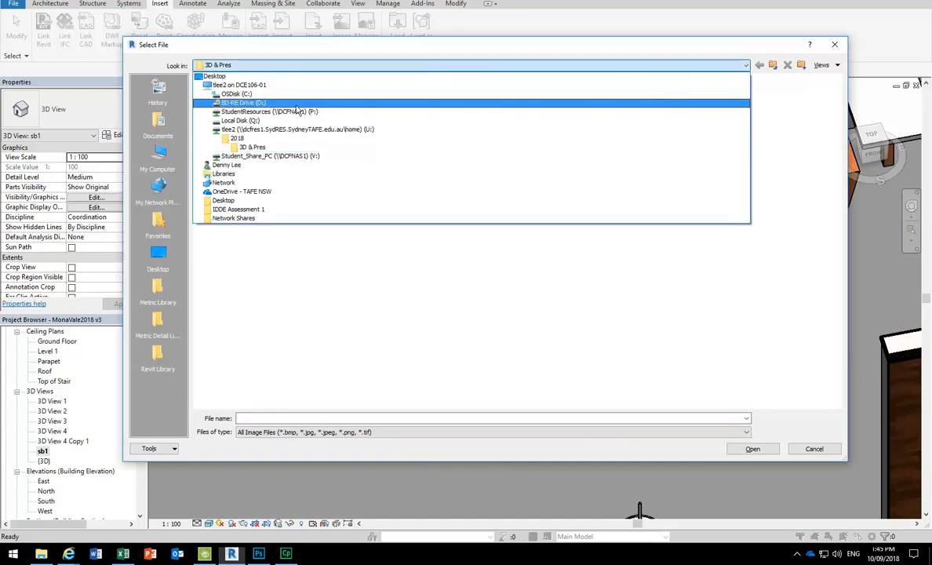
left_click(297, 113)
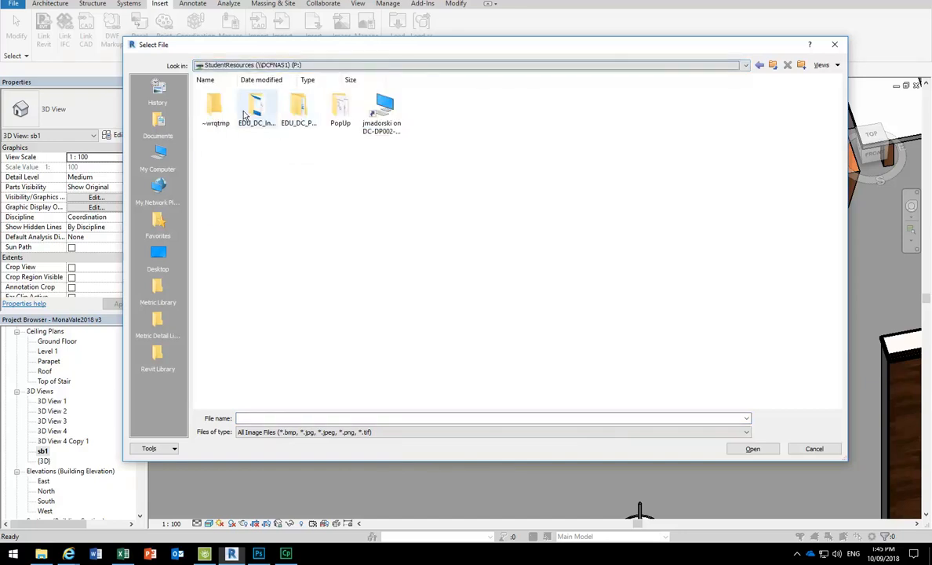
double_click(245, 110)
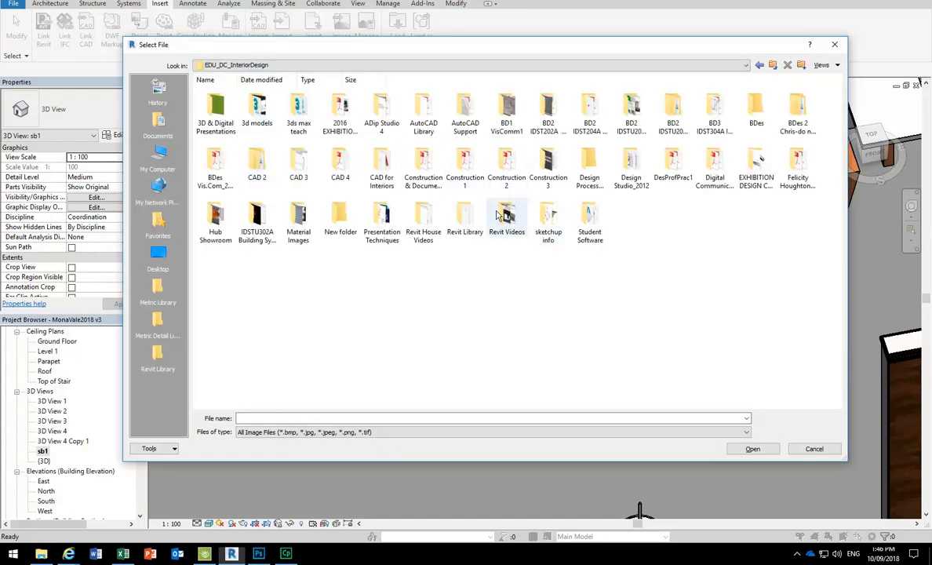
double_click(298, 221)
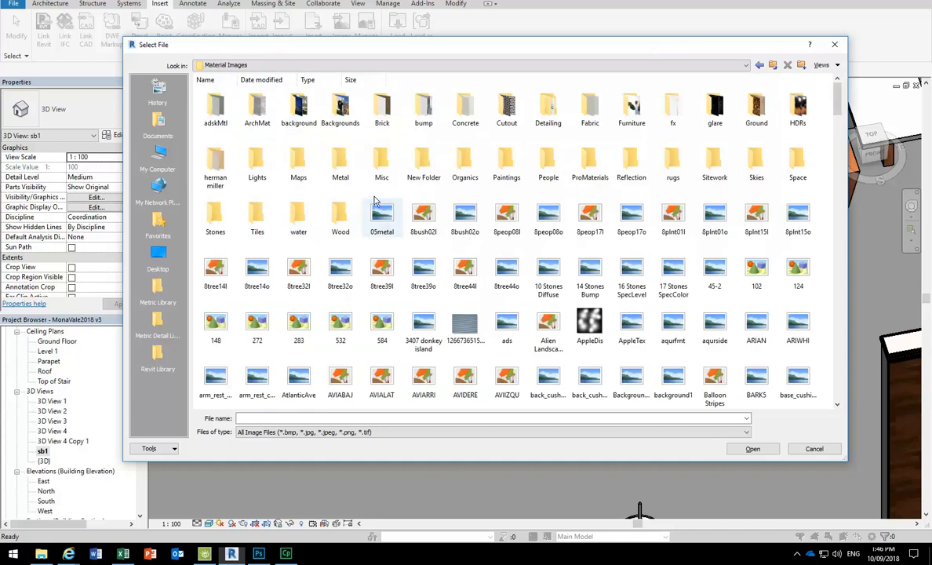
double_click(662, 164)
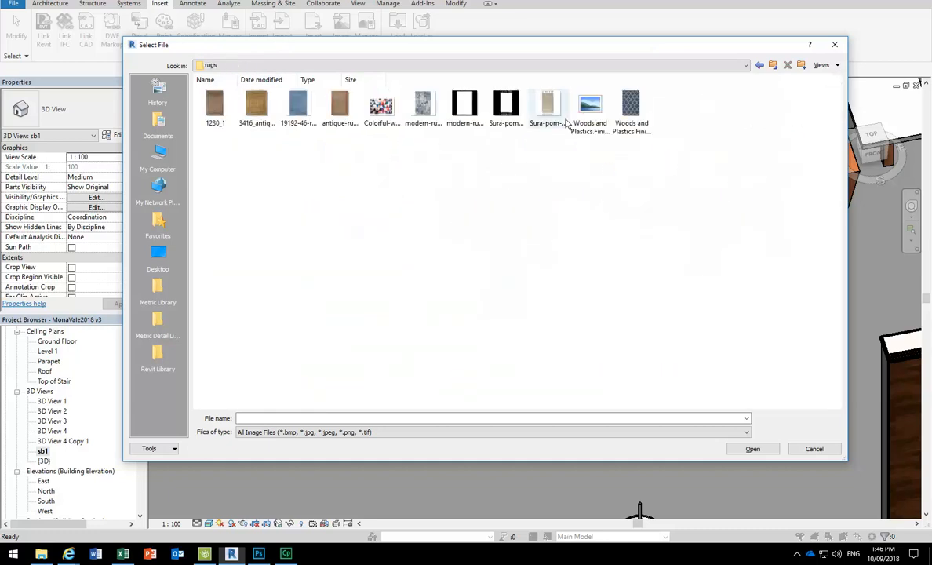
left_click(548, 104)
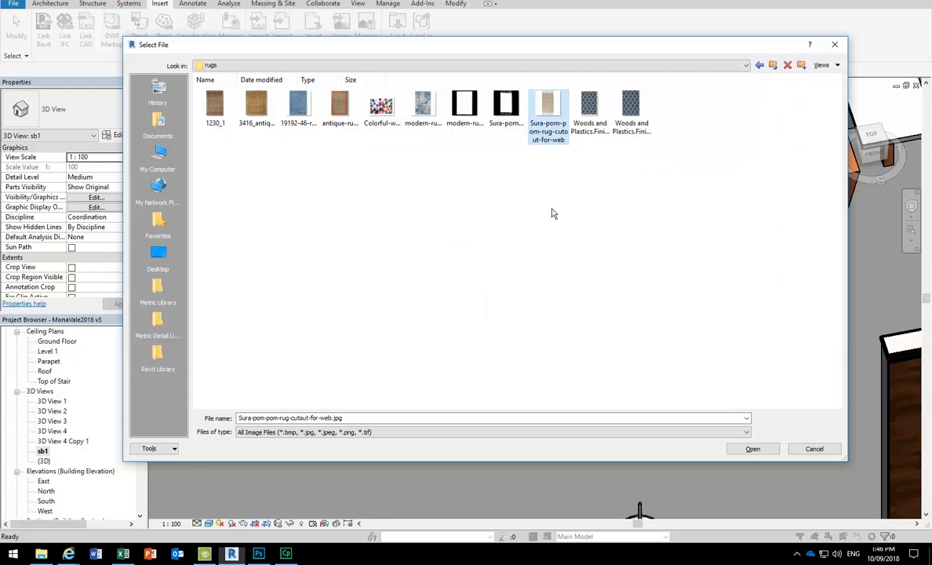
double_click(548, 100)
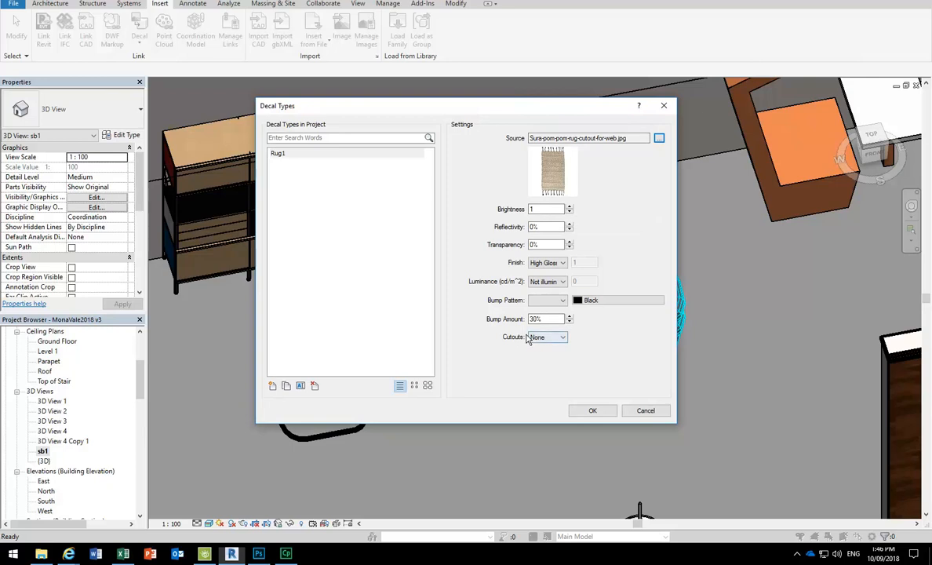
Set Rug1's cutouts to Image file and use Sura-pom-pom-Mask.jpg as the cutout source
left_click(554, 339)
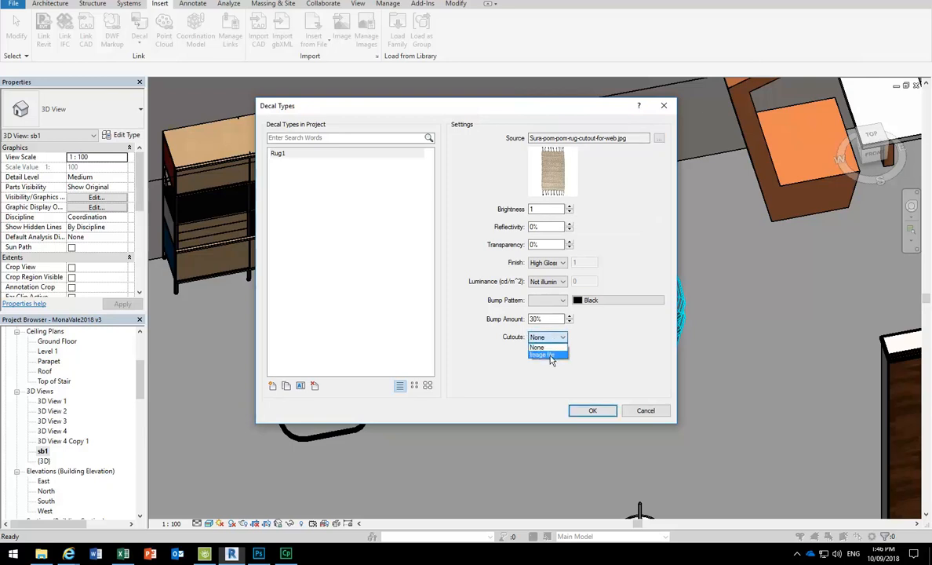
left_click(551, 357)
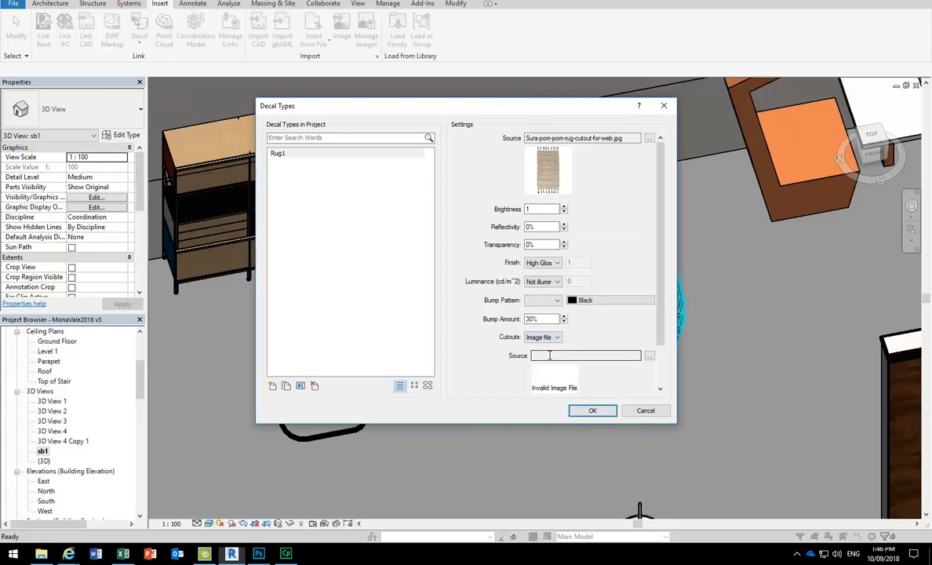
left_click(648, 356)
left_click(511, 117)
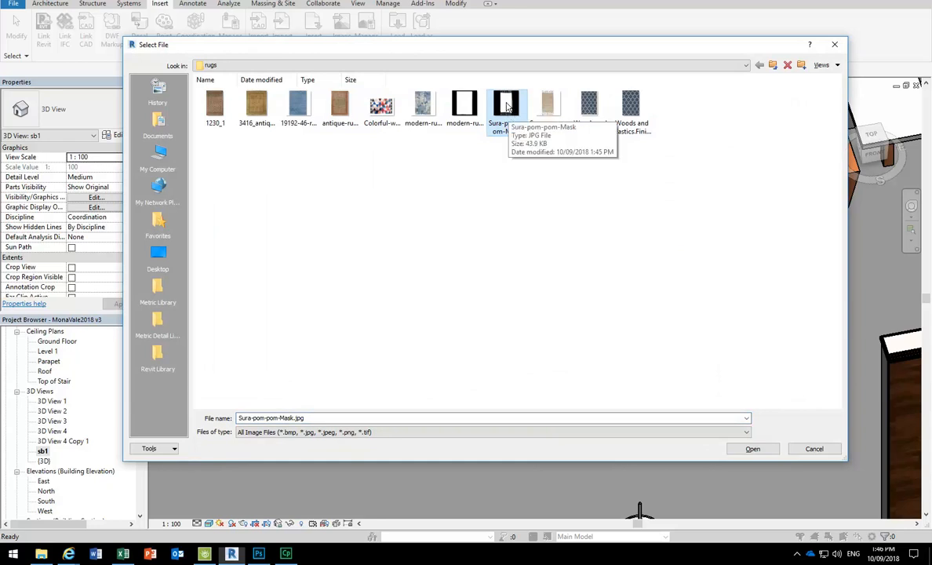
double_click(507, 106)
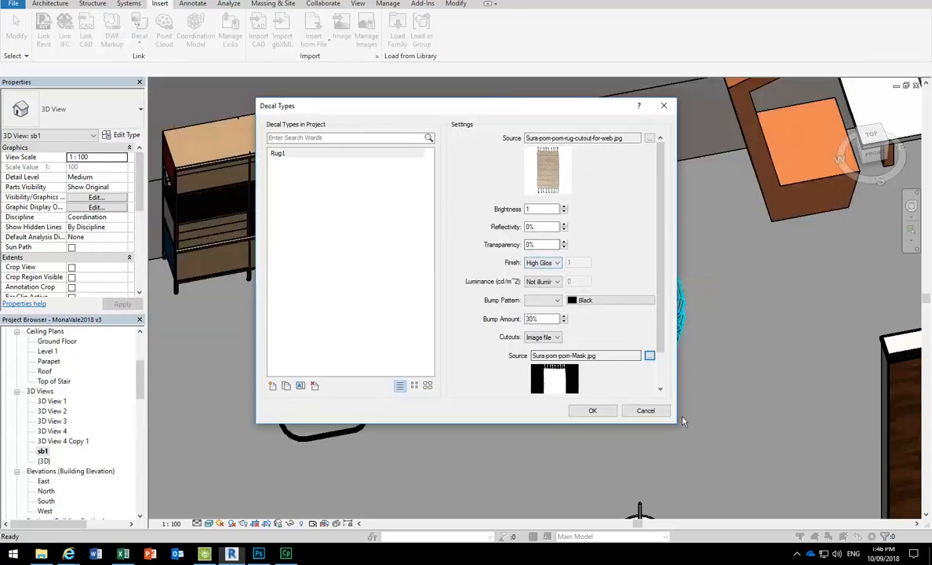
scroll(597, 353, "down", 2)
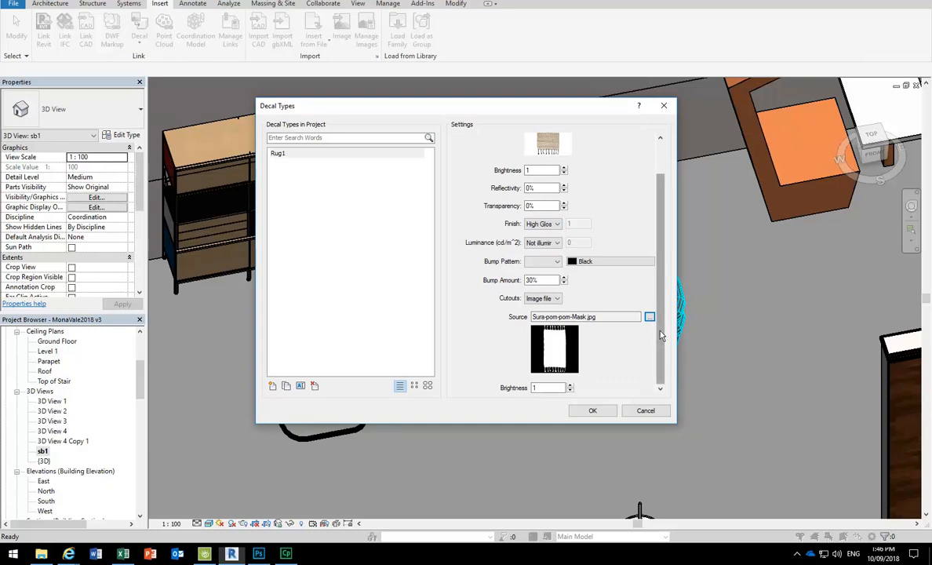
Accept the Rug1 decal settings and place the decal on the floor between the two armchairs
scroll(613, 236, "up", 2)
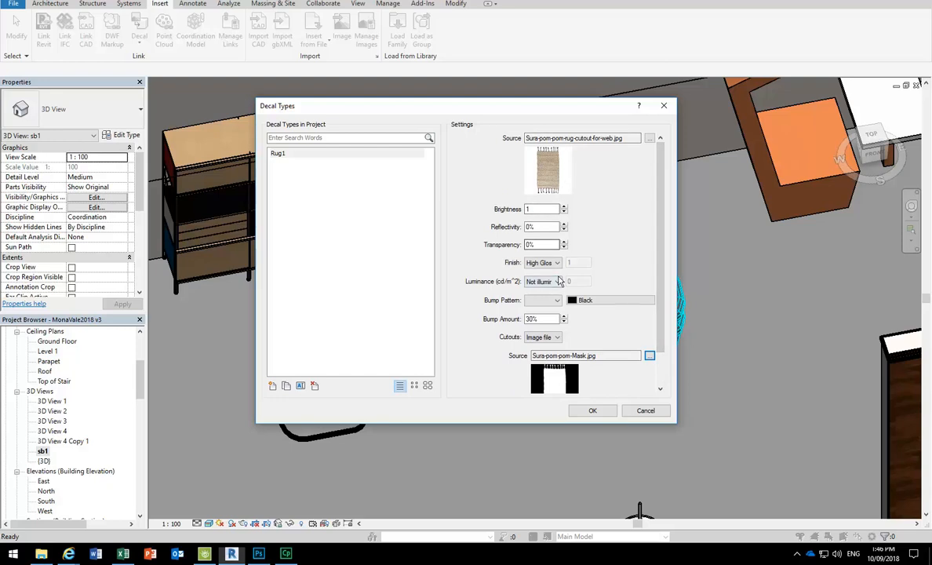
left_click(592, 410)
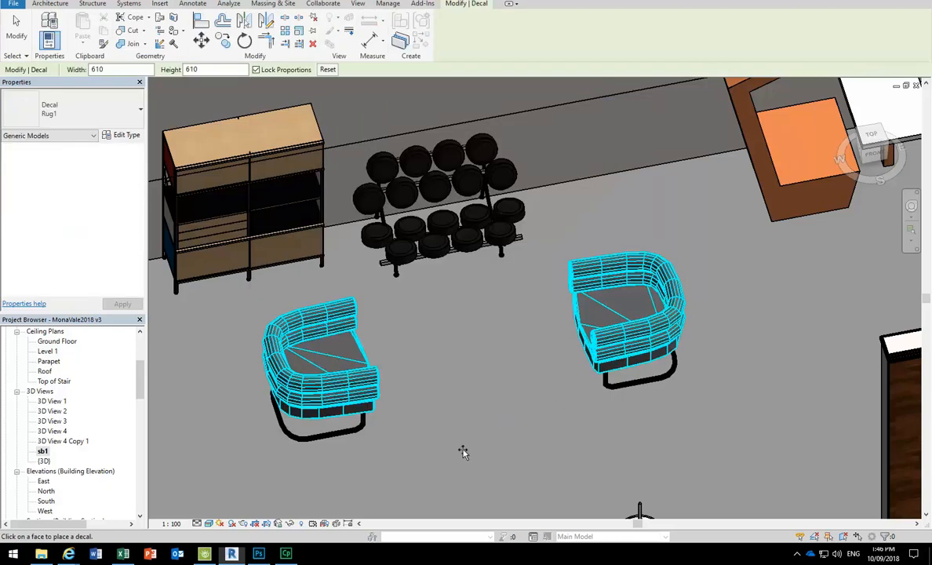
scroll(497, 433, "down", 2)
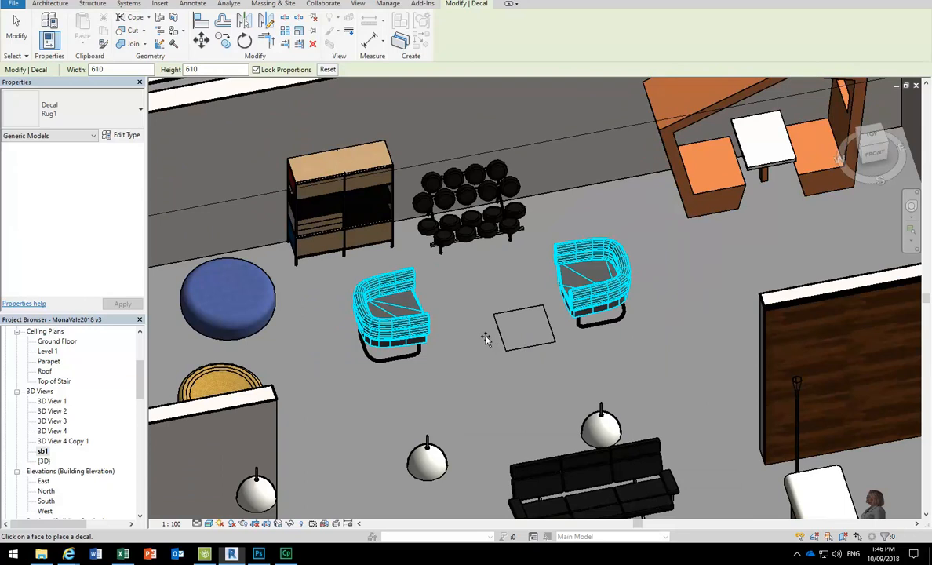
left_click(487, 337)
scroll(502, 380, "up", 2)
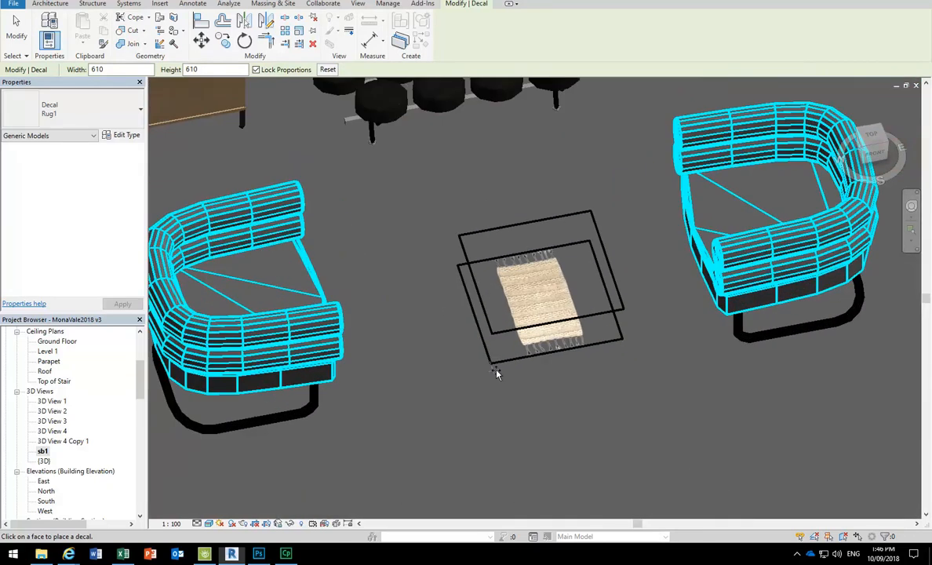
scroll(496, 373, "down", 2)
key("Escape")
scroll(498, 384, "down", 3)
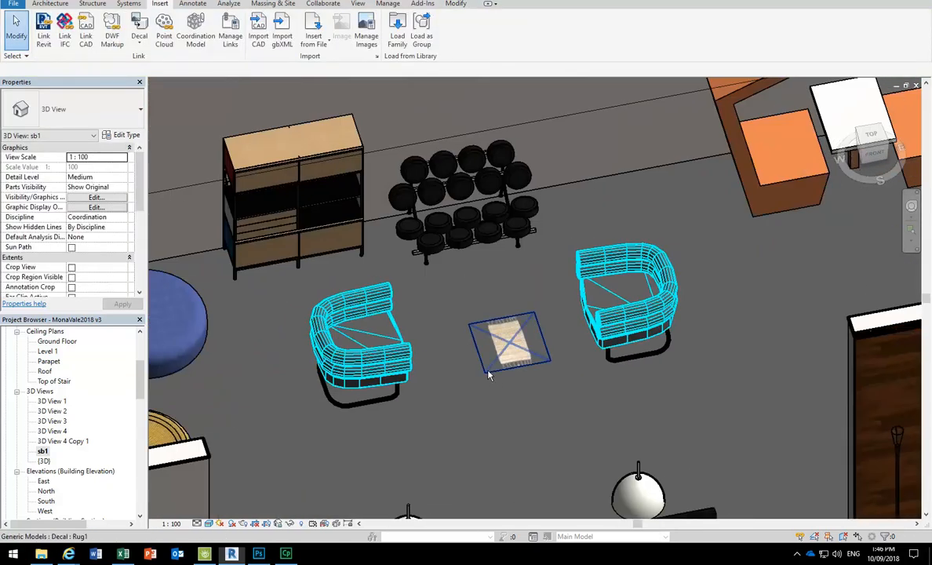
Enlarge the rug decal to about 2433 mm square and inspect its fringe up close
left_click(488, 375)
left_click_drag(485, 374, 439, 425)
left_click_drag(534, 312, 579, 246)
left_click_drag(443, 424, 414, 459)
left_click_drag(589, 243, 594, 236)
left_click_drag(415, 461, 403, 485)
left_click_drag(545, 452, 506, 412)
scroll(510, 368, "up", 5)
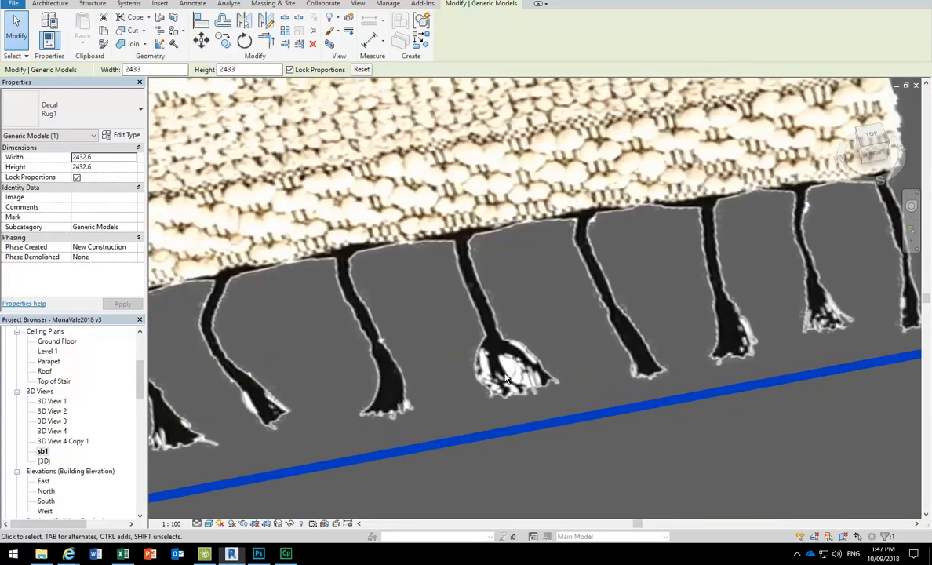
scroll(510, 376, "down", 5)
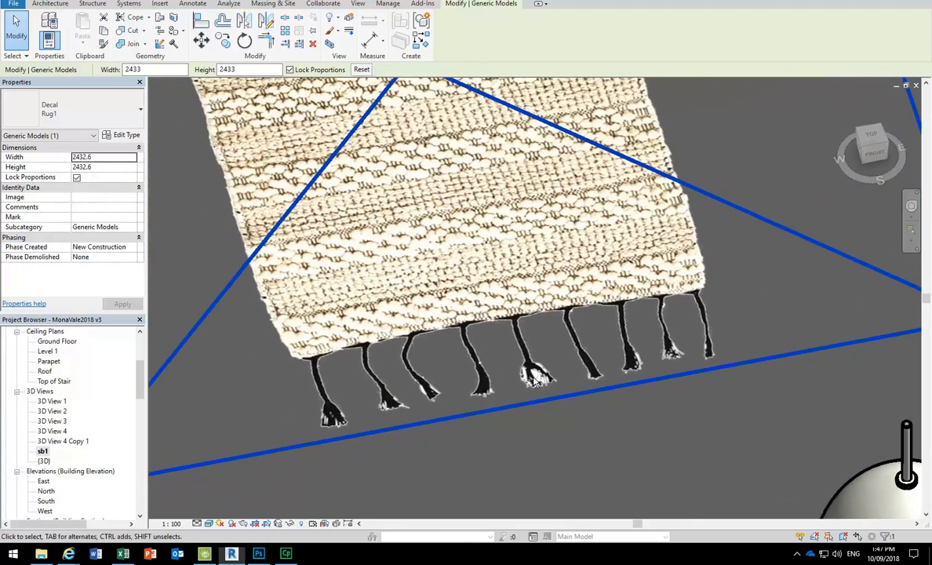
scroll(533, 381, "up", 5)
scroll(566, 358, "down", 2)
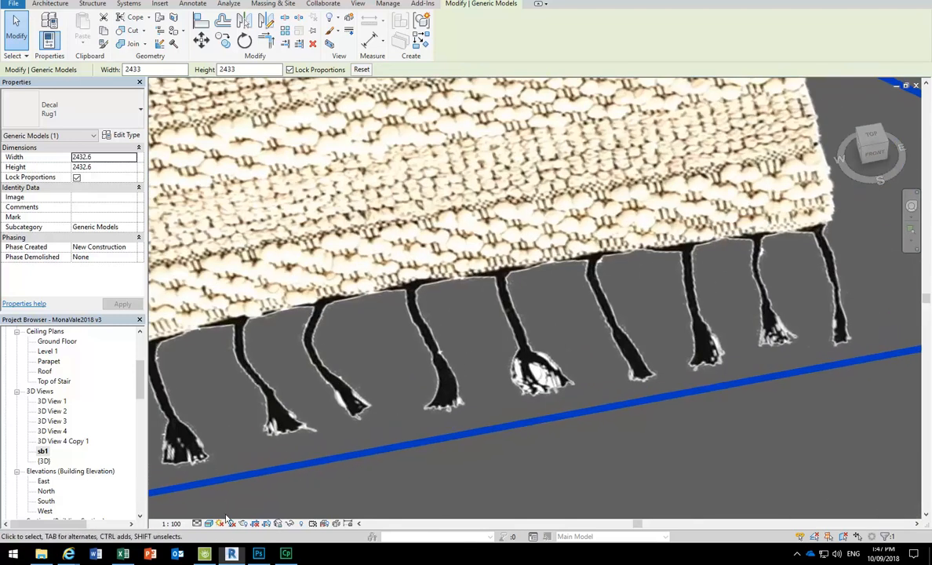
Switch to Photoshop and open the Sura-pom-pom-rug-cutout-for-web image from the rugs folder
left_click(258, 553)
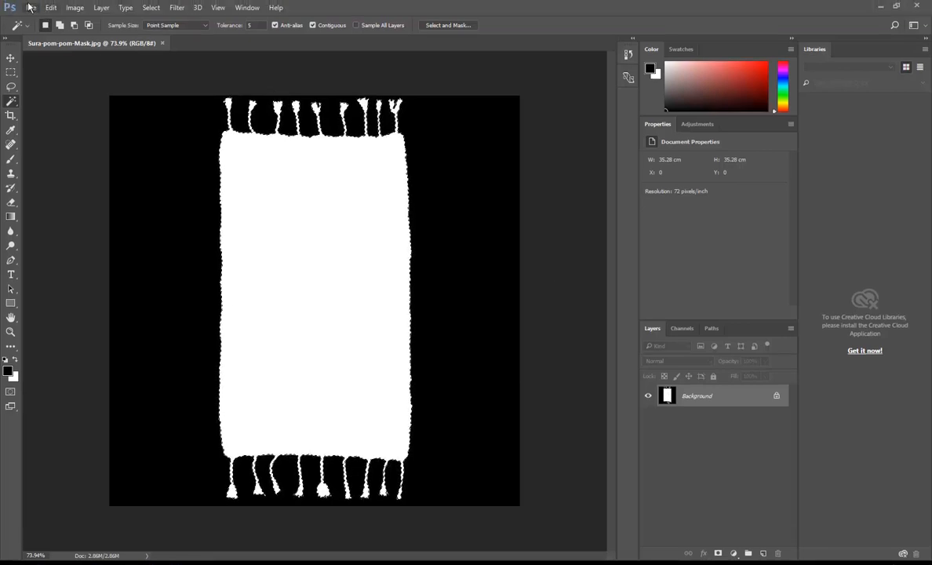
left_click(31, 7)
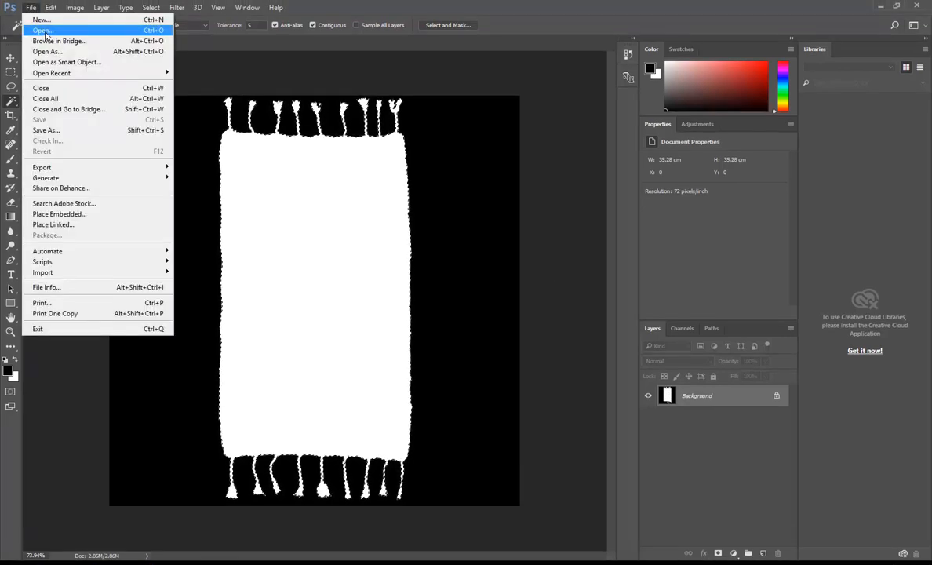
left_click(45, 32)
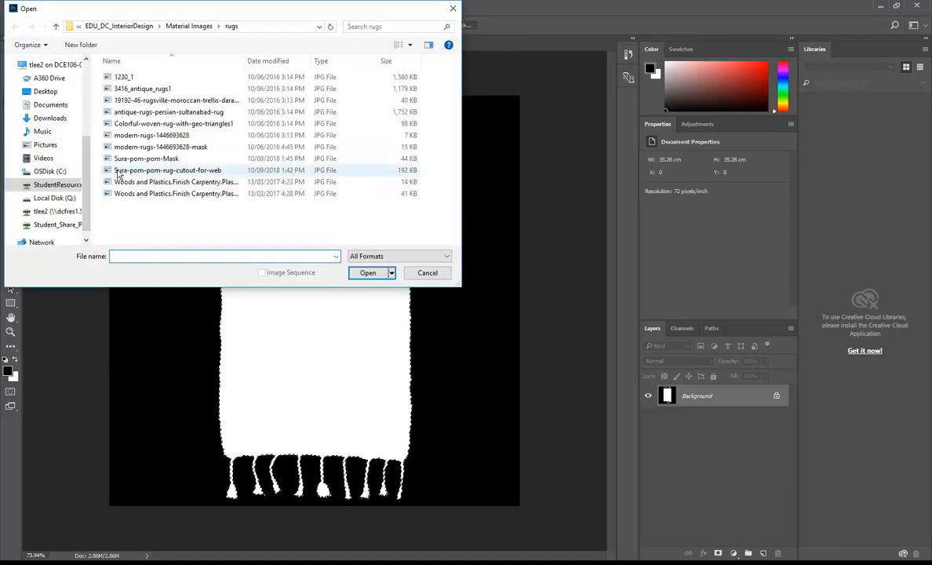
left_click(132, 158)
left_click(155, 171)
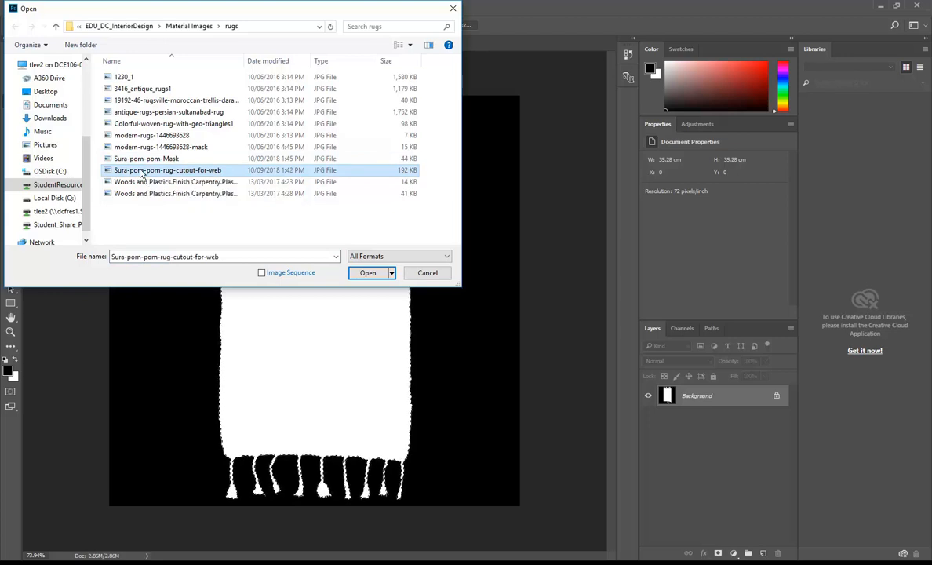
double_click(141, 171)
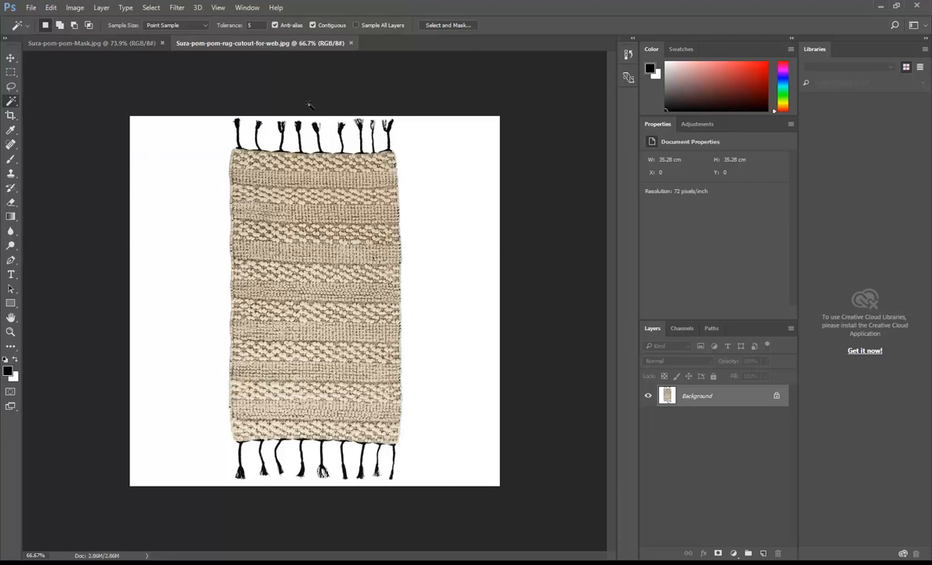
Copy the entire rug image and paste it as a new layer into Sura-pom-pom-Mask.jpg
left_click(152, 8)
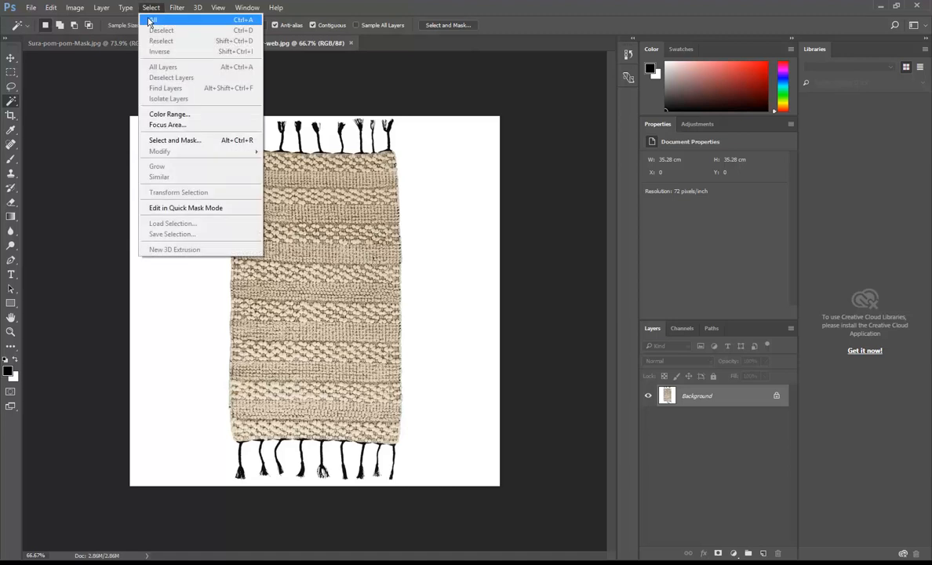
left_click(152, 19)
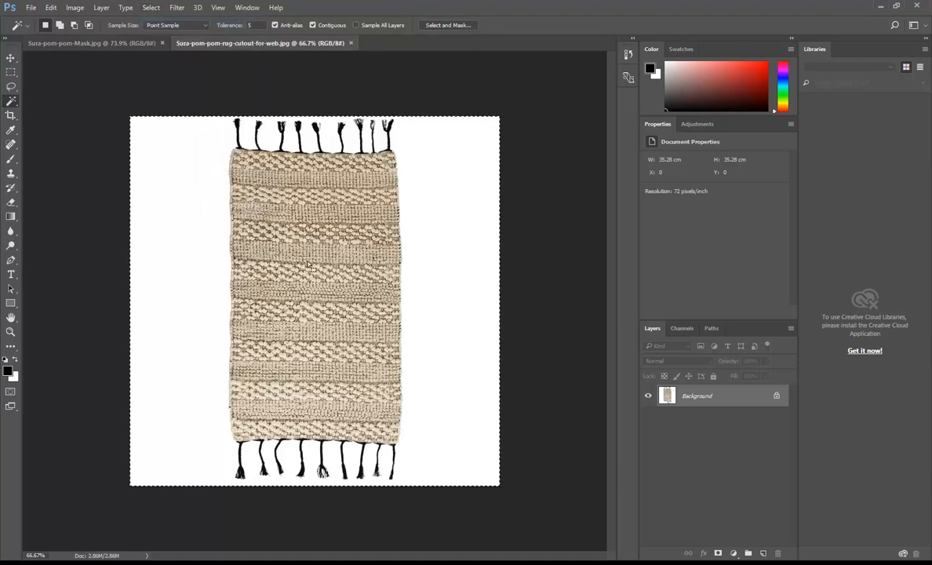
left_click(51, 8)
left_click(75, 81)
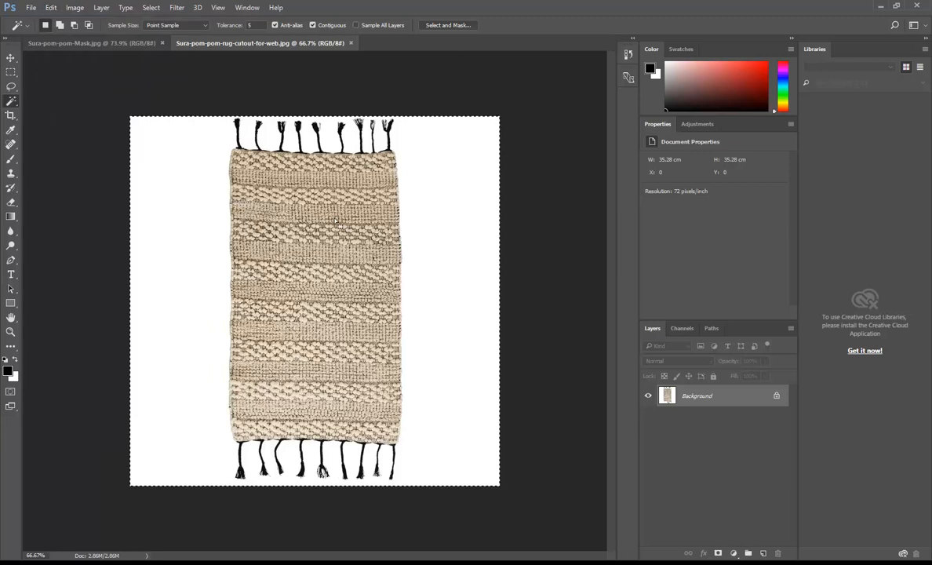
left_click(69, 43)
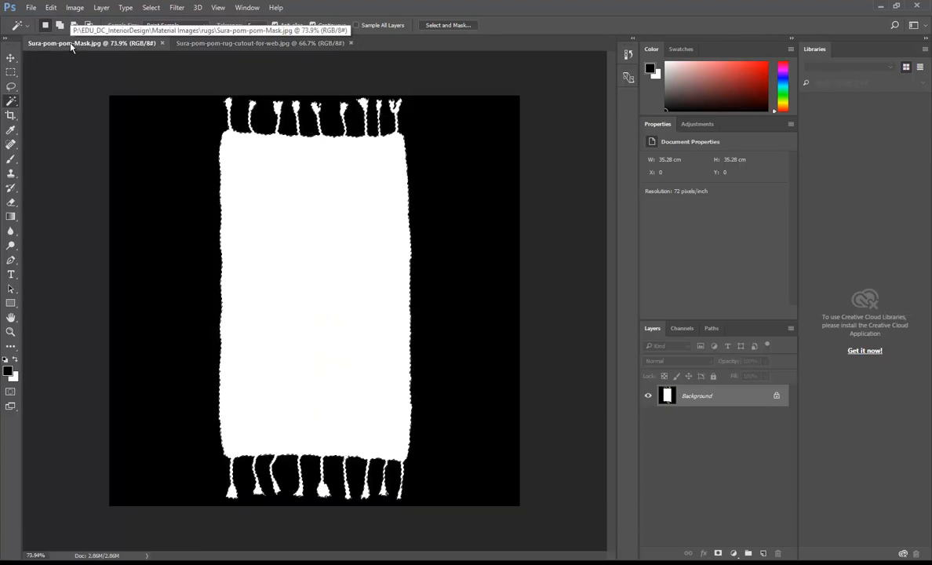
left_click(50, 7)
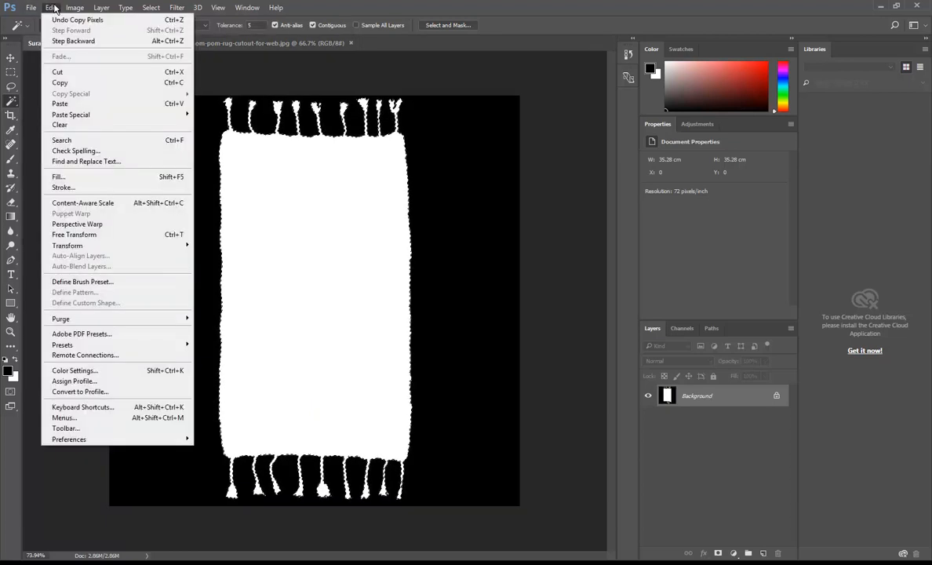
left_click(63, 104)
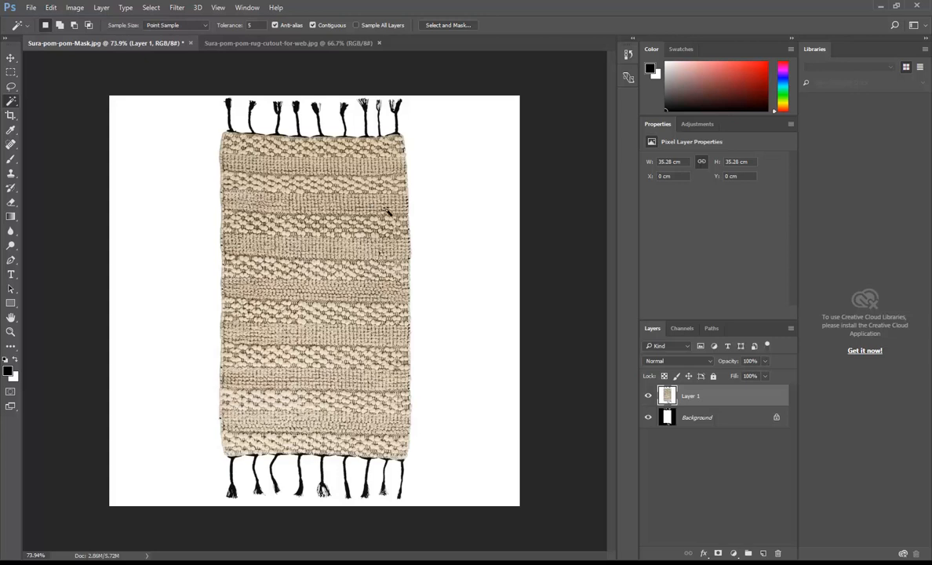
left_click(281, 44)
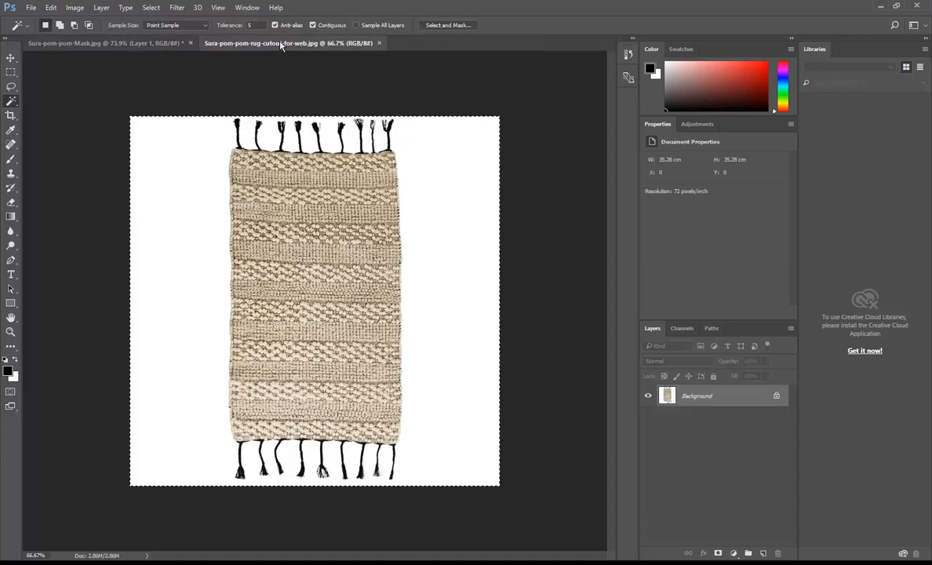
left_click(110, 44)
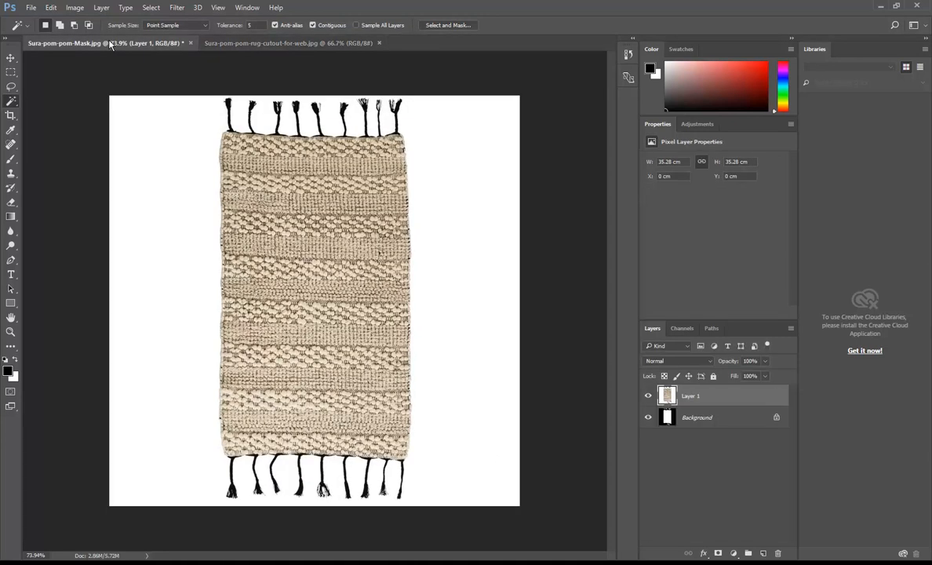
Toggle the visibility of Layer 1 repeatedly to compare the rug image with the mask beneath it
left_click(648, 396)
left_click(648, 397)
left_click(648, 396)
left_click(648, 397)
left_click(648, 396)
left_click(647, 397)
left_click(648, 398)
left_click(648, 398)
left_click(648, 397)
left_click(648, 398)
Lower the opacity of Layer 1 to 37% so the mask shows through the rug image
left_click(764, 362)
left_click_drag(765, 379, 750, 378)
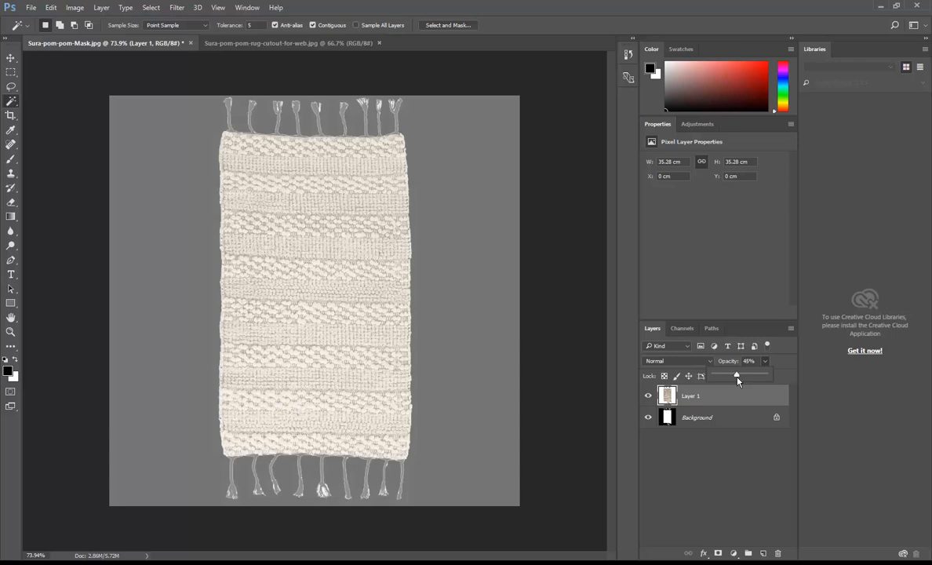
left_click_drag(737, 382, 733, 379)
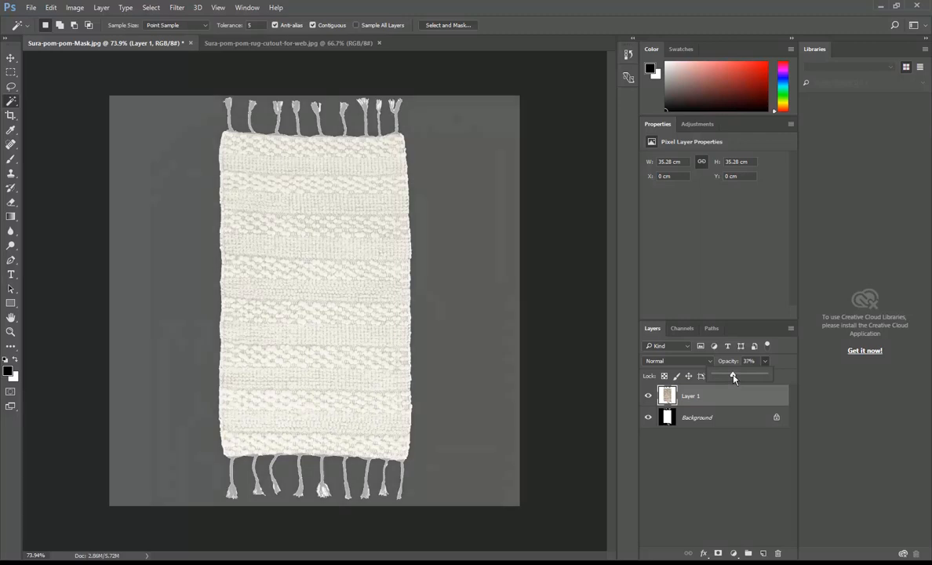
left_click(122, 44)
Make the Background mask layer active and choose the Brush Tool for retouching the fringe tassels
scroll(272, 92, "up", 3)
scroll(272, 98, "up", 3)
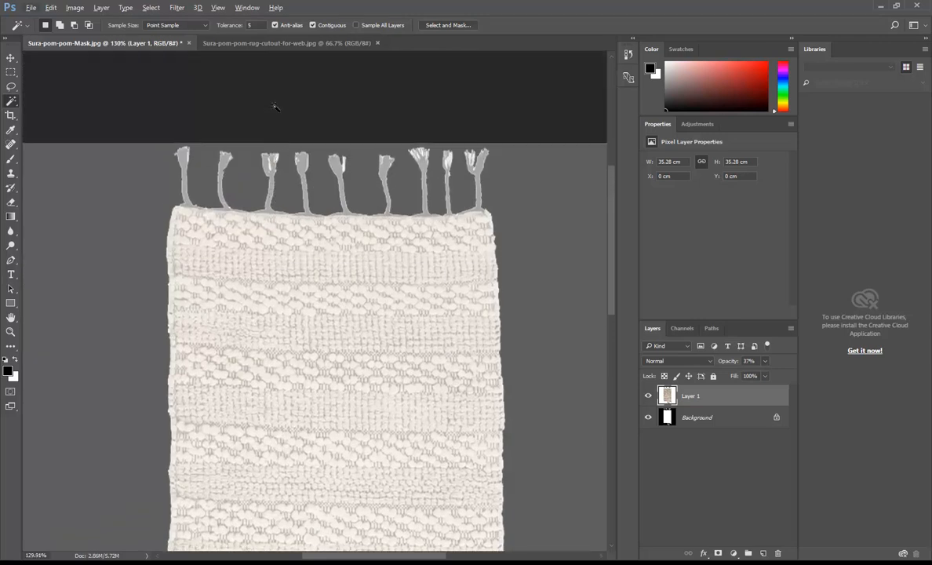
scroll(247, 155, "up", 4)
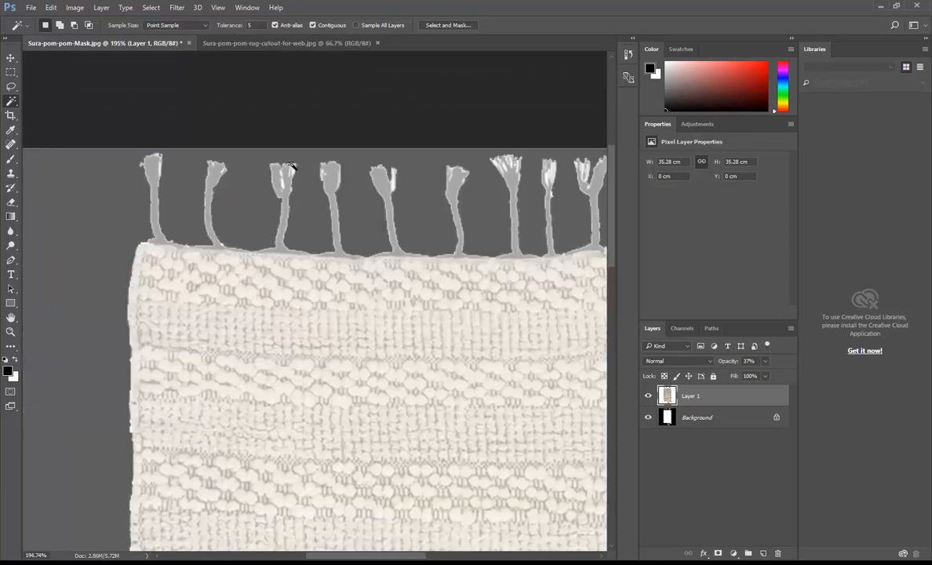
scroll(502, 164, "up", 2)
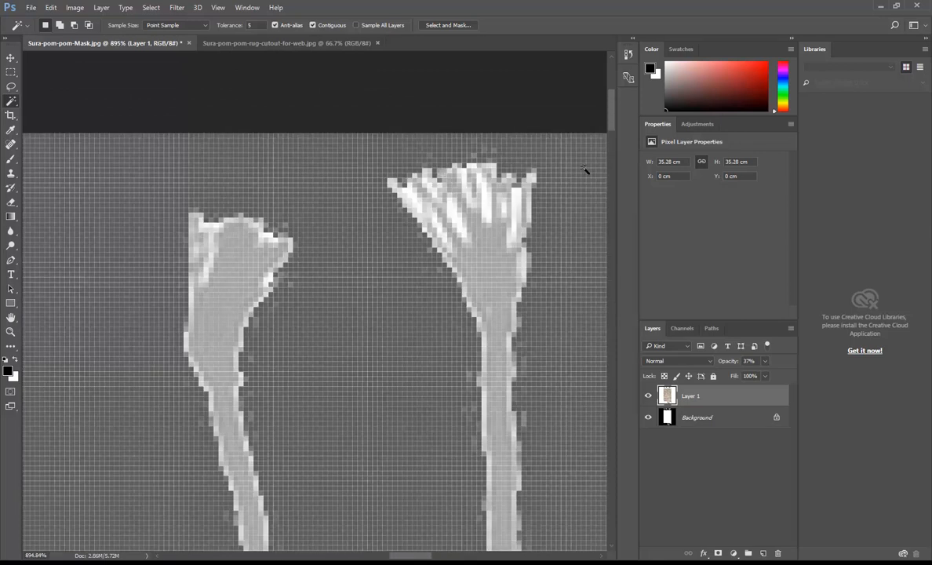
scroll(471, 171, "up", 2)
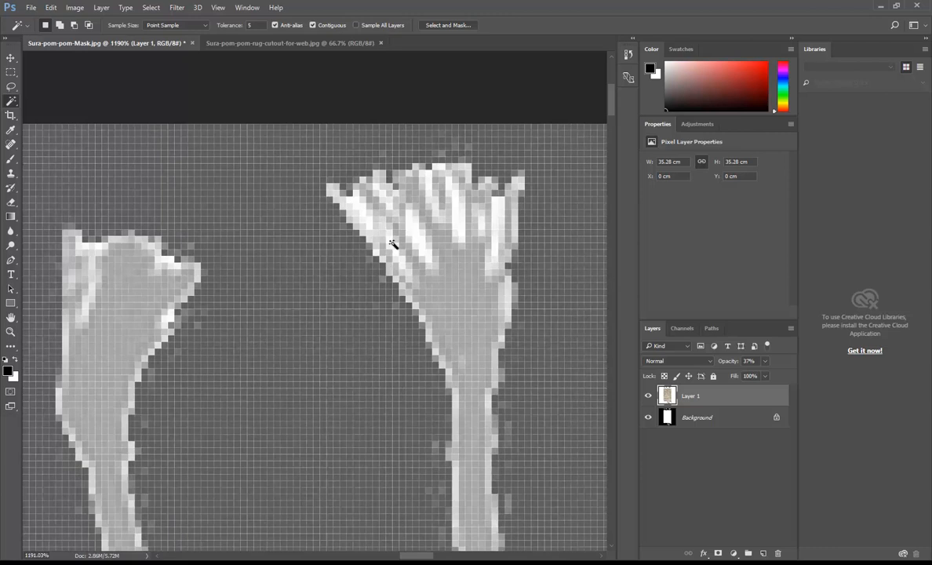
scroll(470, 203, "up", 1)
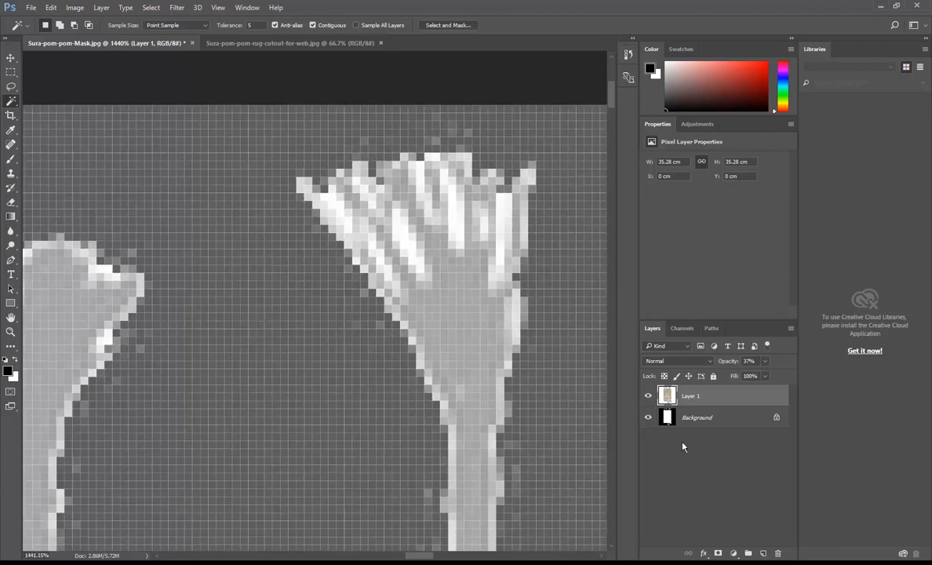
left_click(667, 416)
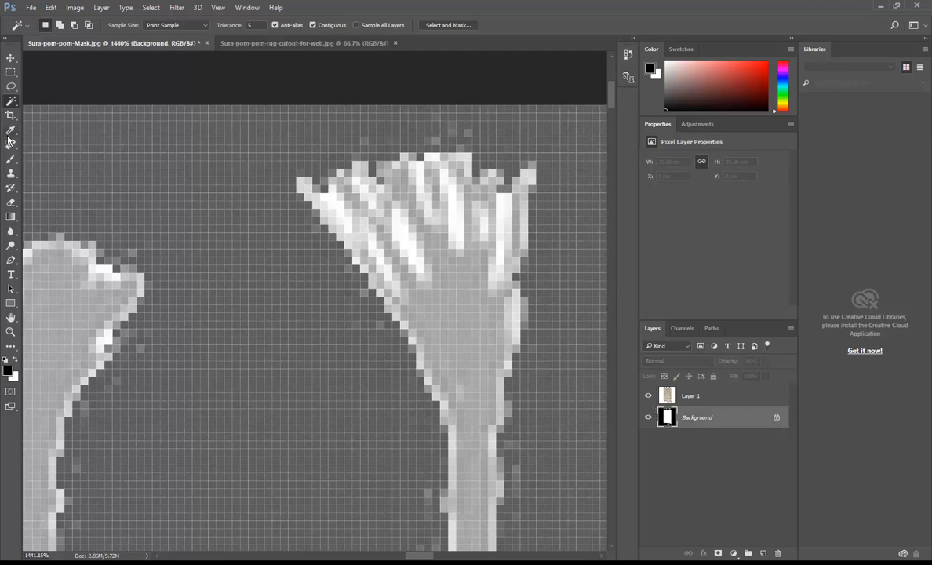
left_click(12, 160)
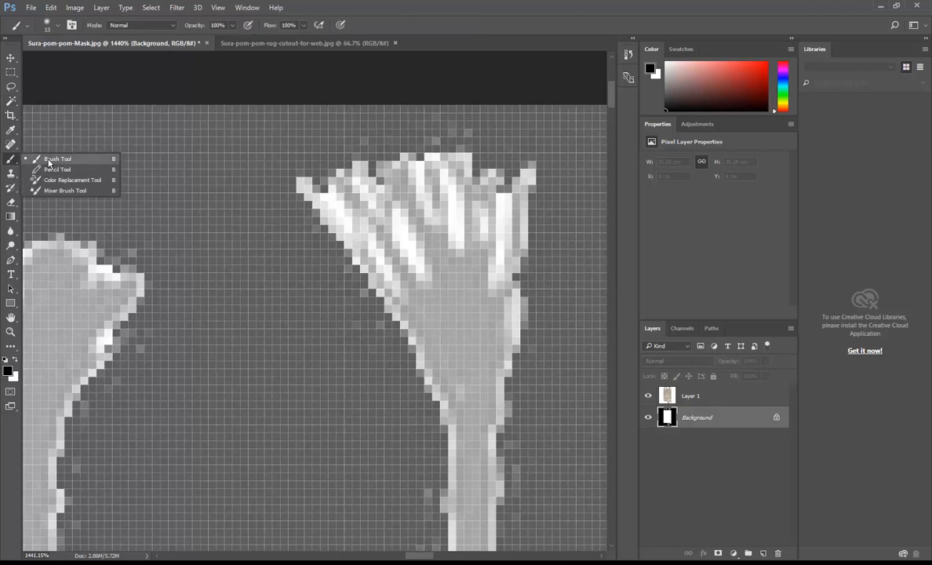
left_click(48, 160)
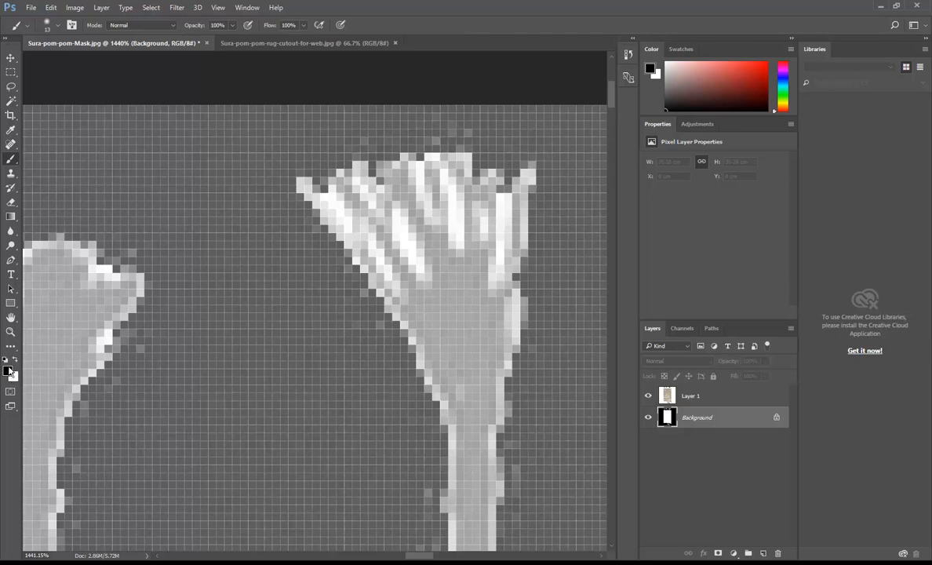
left_click(15, 360)
left_click(15, 360)
left_click(15, 361)
left_click(15, 360)
Reduce the brush size to 2 px for fine retouching between the tassel strands
right_click(249, 204)
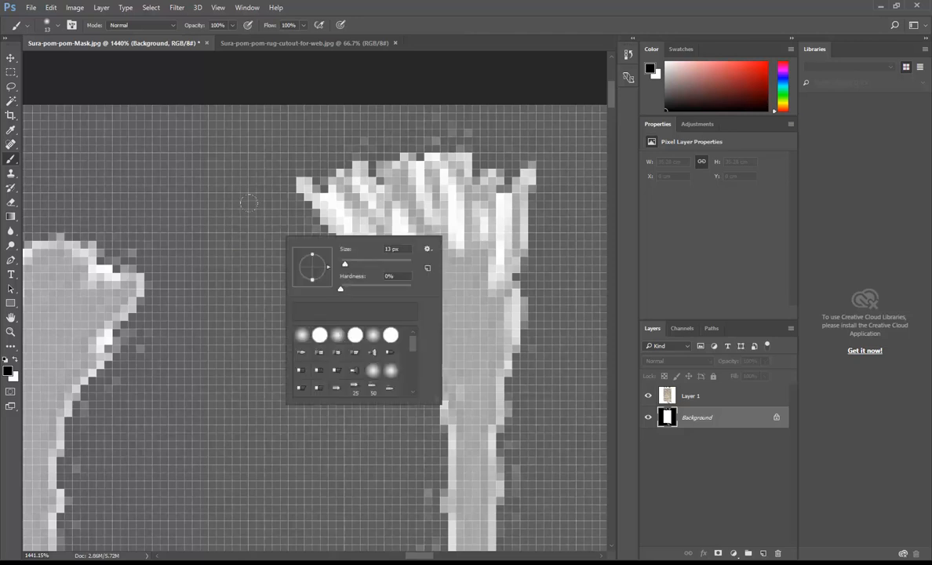
left_click_drag(344, 263, 343, 267)
right_click(225, 158)
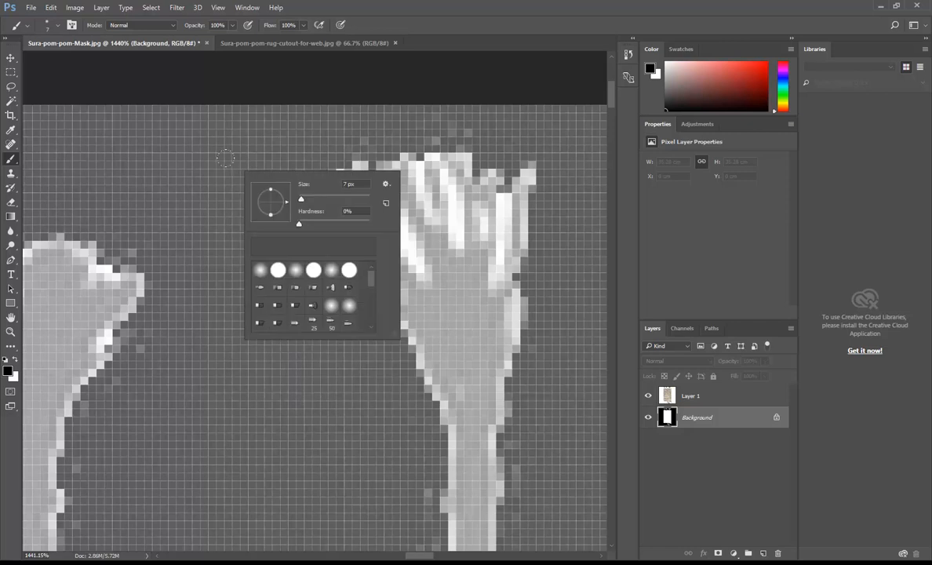
left_click(190, 196)
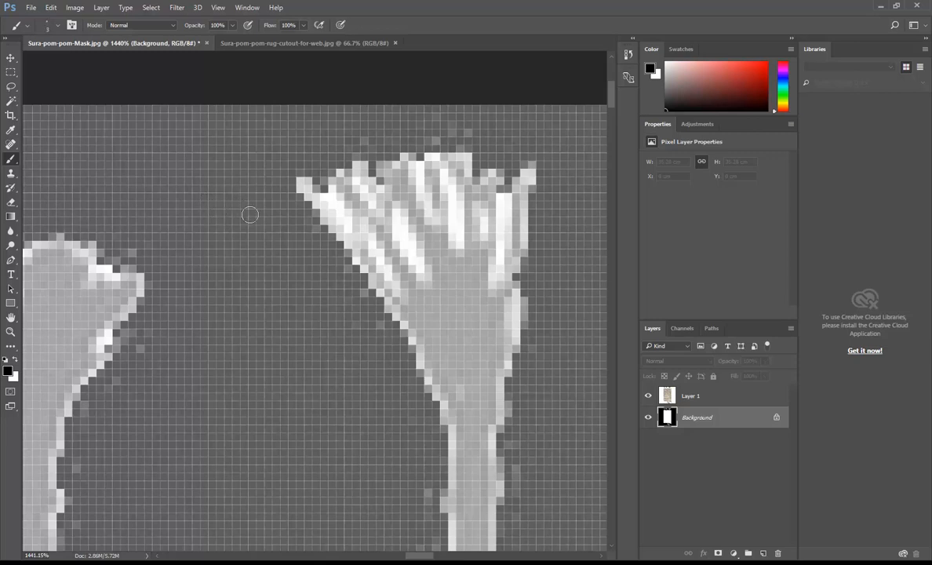
key("bracketleft")
Paint black over the white gaps between the left and middle strands of the fan-shaped top tassel
left_click_drag(320, 189, 336, 213)
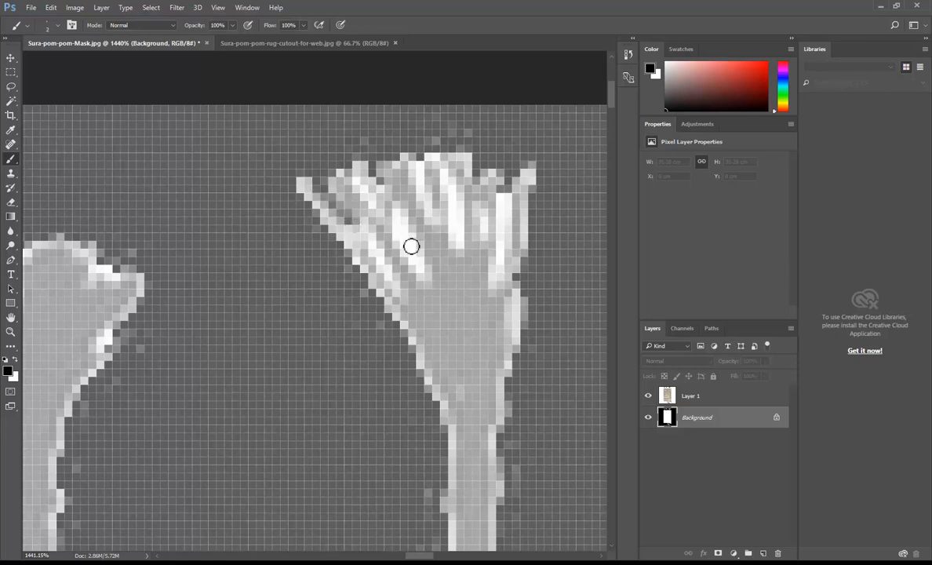
mouse_move(420, 268)
left_mouse_down()
mouse_move(399, 227)
mouse_move(334, 160)
left_mouse_up()
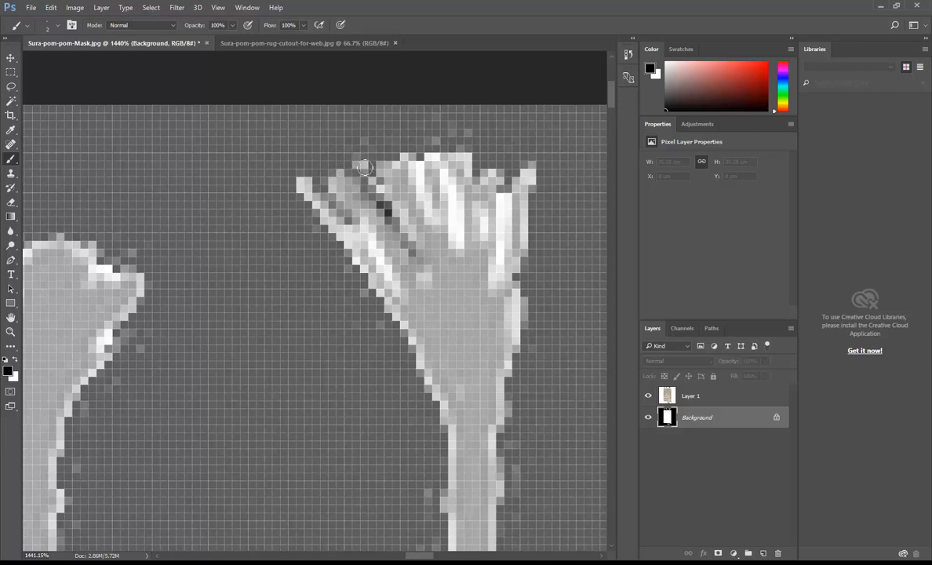
left_click_drag(383, 200, 366, 163)
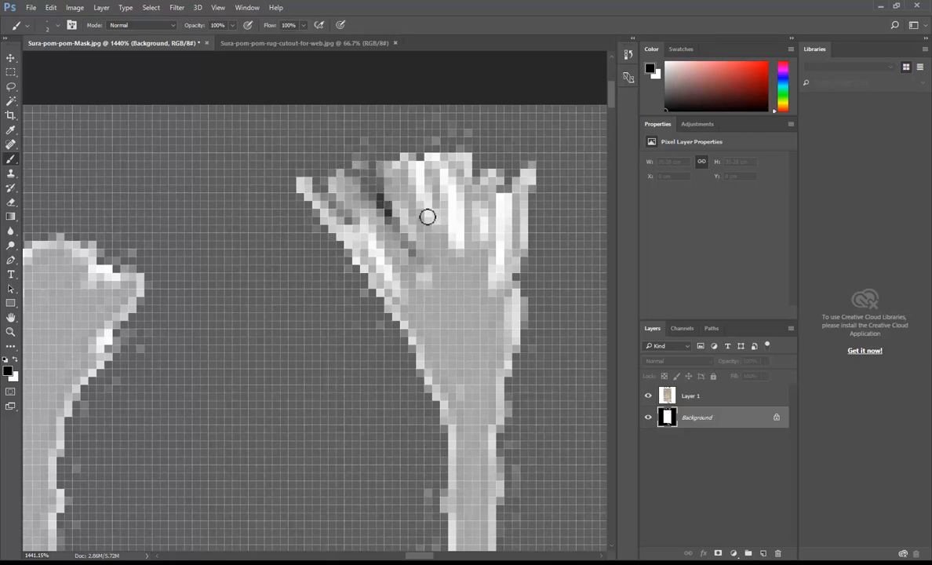
left_click_drag(431, 212, 380, 148)
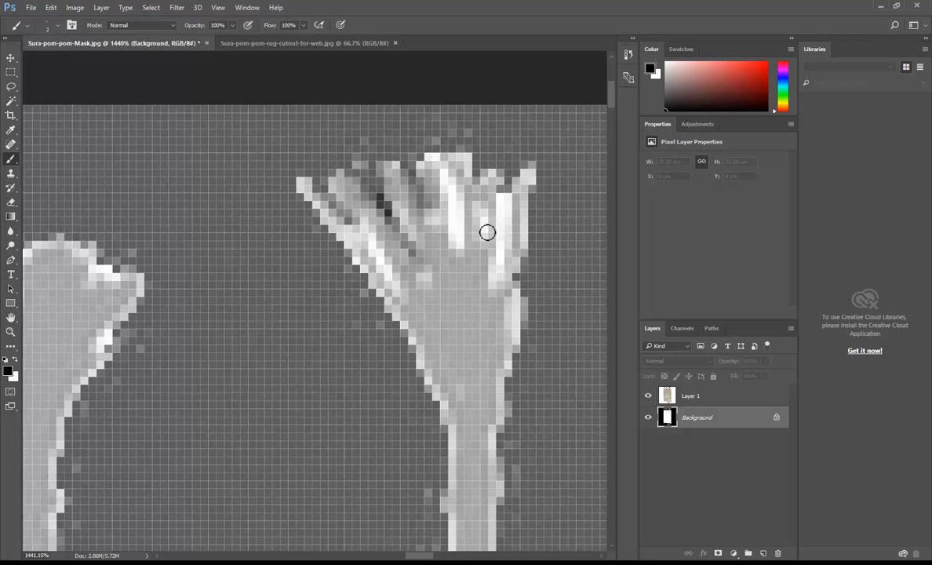
Toggle Layer 1 off and on to check the painted strand gaps on the bare mask
left_click(648, 396)
left_click(648, 397)
left_click(648, 396)
left_click(648, 397)
left_click(647, 397)
left_click(648, 397)
Paint black over the remaining white gaps in the fan-shaped tassel and along the right edge of the tassel to its left
left_click_drag(459, 233, 456, 156)
left_click_drag(453, 197, 429, 143)
left_click_drag(487, 236, 472, 149)
mouse_move(499, 257)
left_mouse_down()
mouse_move(497, 168)
mouse_move(505, 170)
left_mouse_up()
left_click_drag(523, 346, 522, 245)
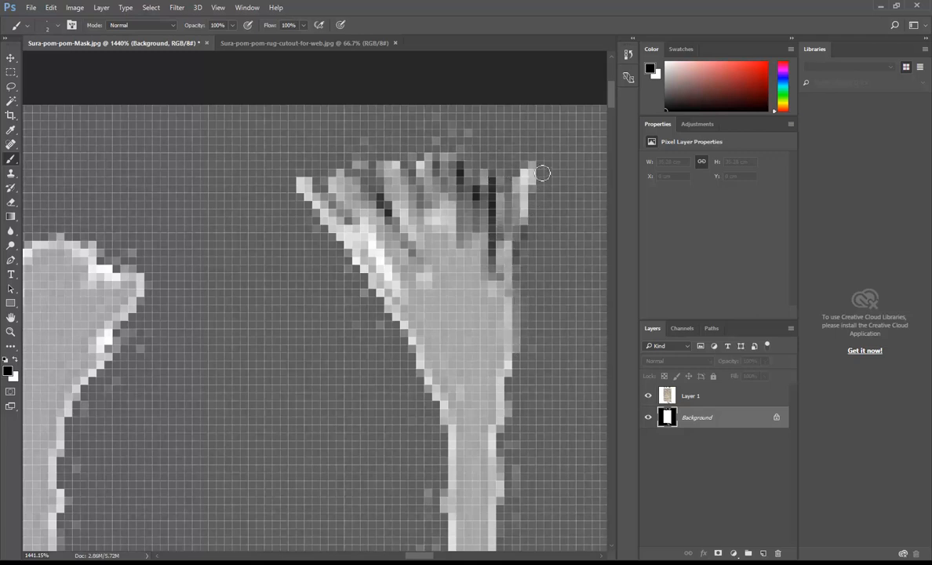
left_click_drag(382, 245, 339, 202)
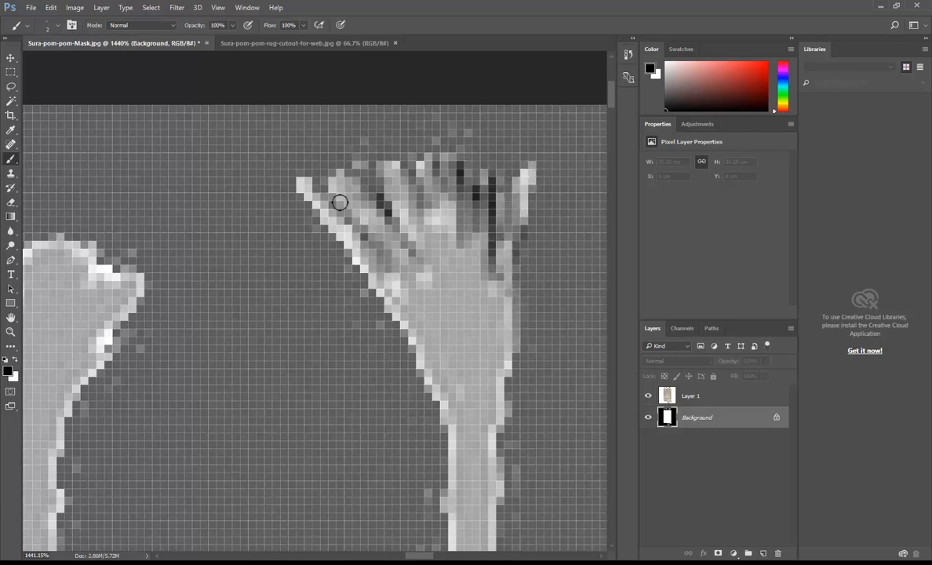
mouse_move(410, 168)
left_mouse_down()
mouse_move(416, 138)
mouse_move(392, 168)
left_mouse_up()
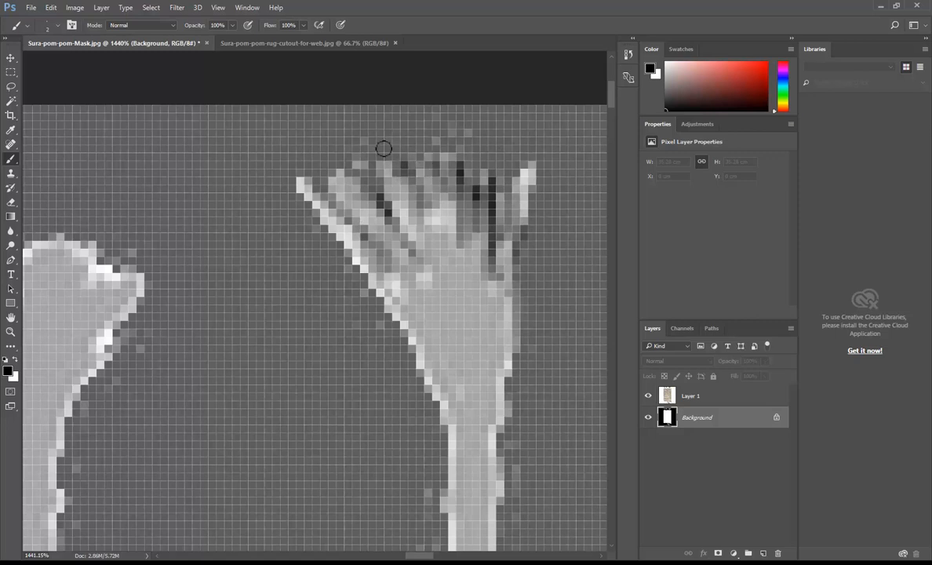
mouse_move(91, 366)
left_mouse_down()
mouse_move(127, 326)
mouse_move(67, 248)
mouse_move(102, 258)
mouse_move(93, 265)
mouse_move(141, 289)
left_mouse_up()
left_click(142, 289)
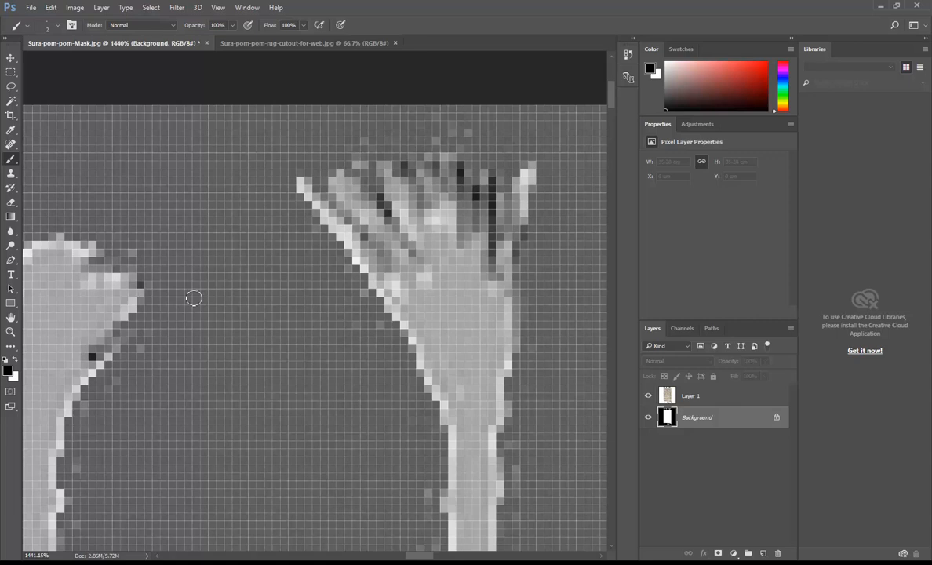
Paint black strand gaps into the narrow top tassel to the right of the fan-shaped one, checking the mask without Layer 1
scroll(200, 292, "down", 11)
scroll(81, 279, "up", 2)
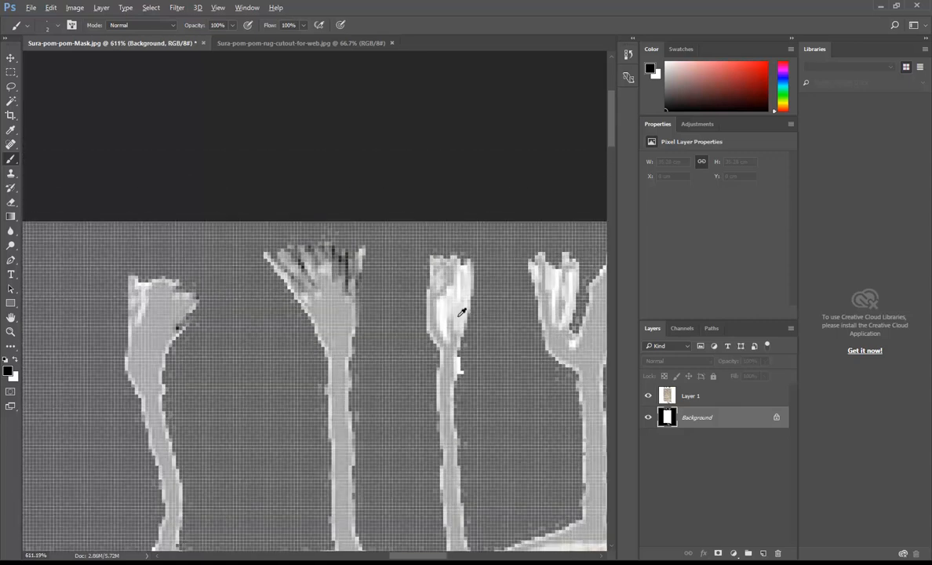
scroll(459, 313, "up", 8)
mouse_move(371, 383)
left_mouse_down()
mouse_move(357, 263)
mouse_move(370, 325)
mouse_move(390, 288)
mouse_move(418, 272)
mouse_move(416, 226)
left_mouse_up()
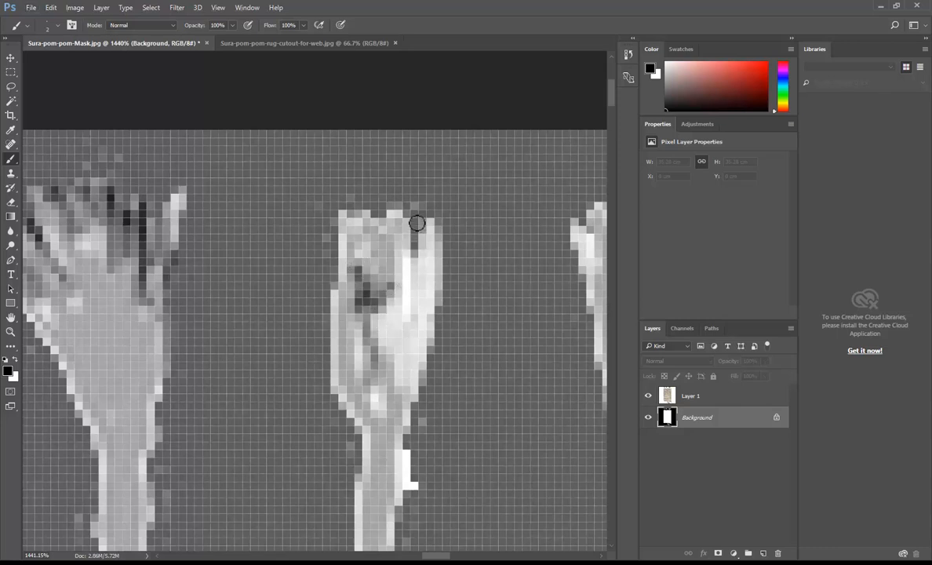
left_click(648, 396)
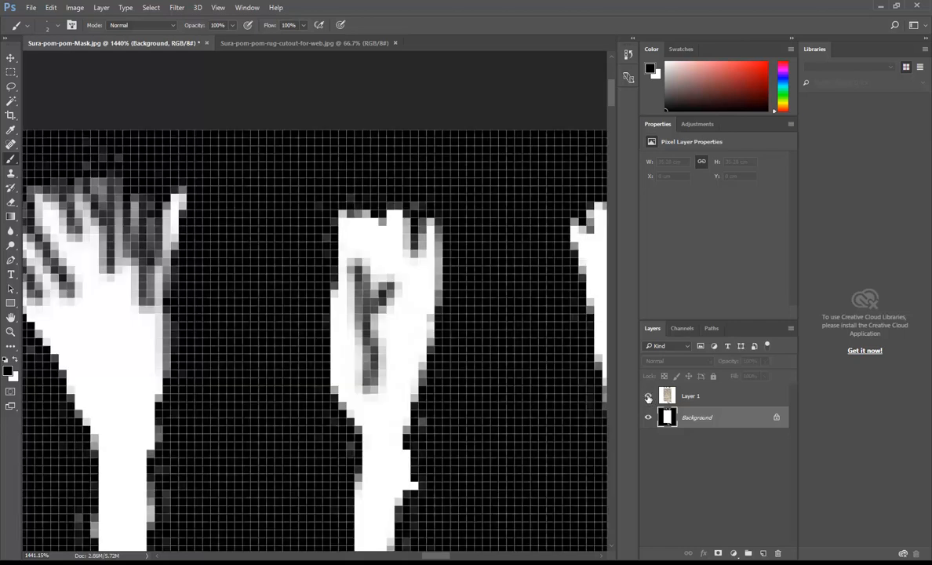
left_click(647, 396)
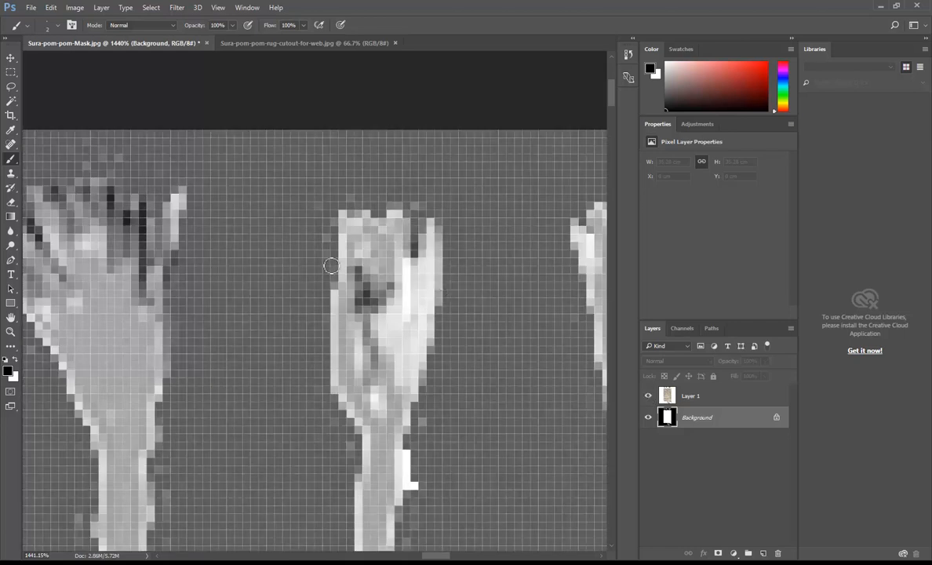
left_click_drag(409, 299, 412, 255)
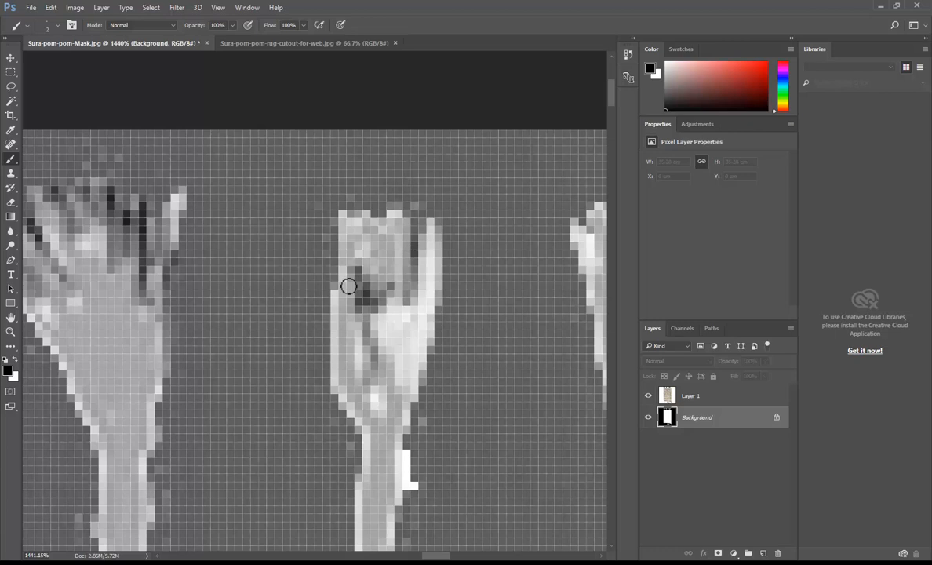
Paint black over the white gaps and outer edges of the forked tassel at the right end of the top fringe
scroll(349, 286, "down", 5)
scroll(399, 312, "up", 5)
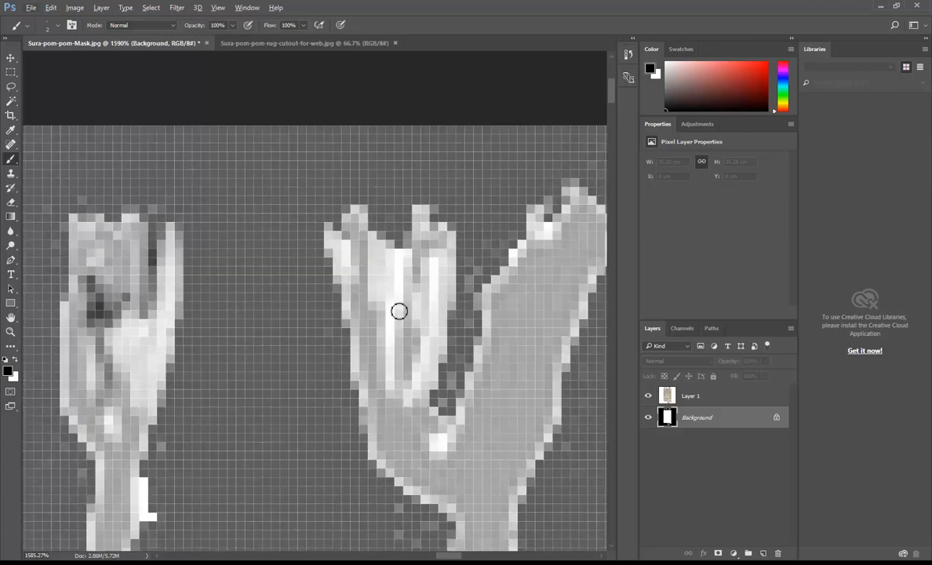
left_click_drag(396, 324, 398, 183)
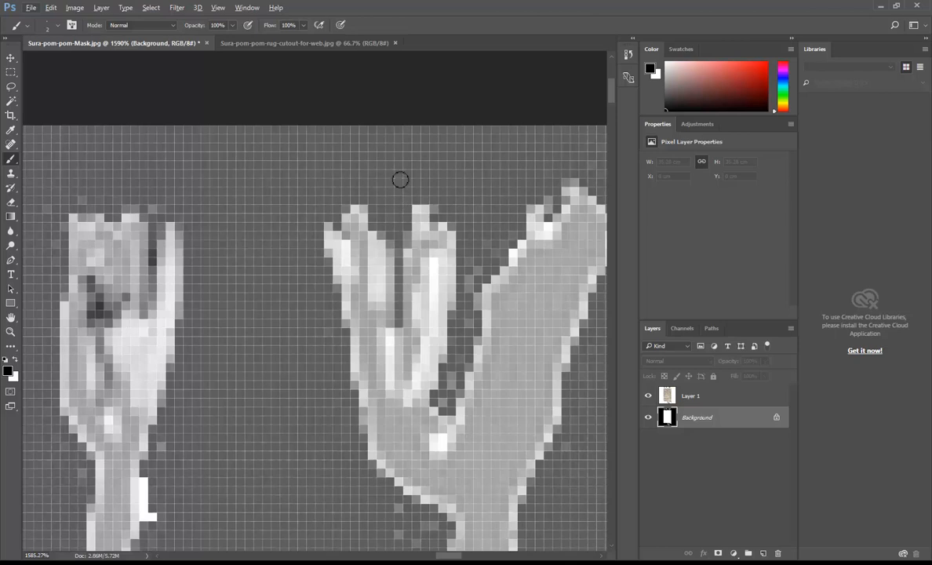
mouse_move(376, 330)
left_mouse_down()
mouse_move(387, 305)
mouse_move(378, 214)
left_mouse_up()
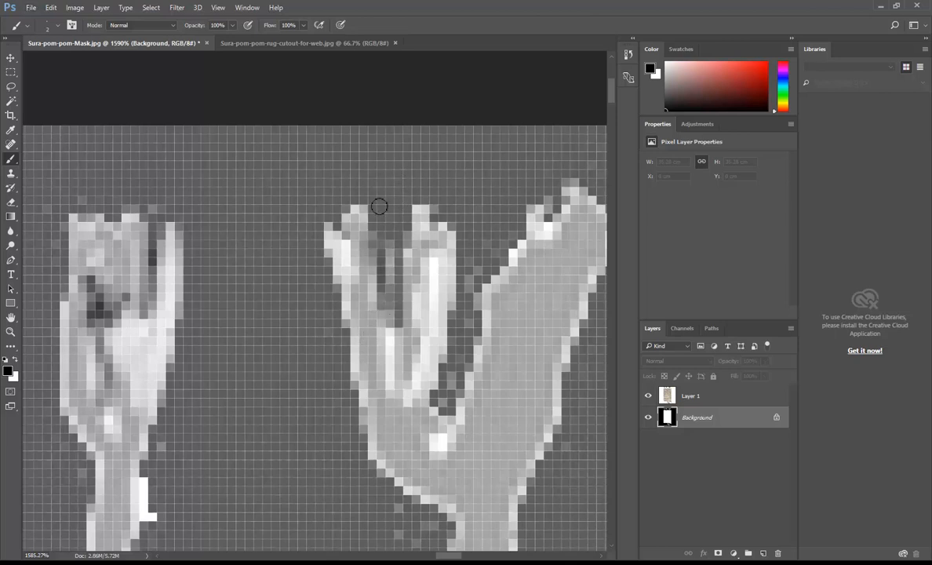
left_click_drag(345, 273, 339, 215)
left_click_drag(340, 308, 334, 257)
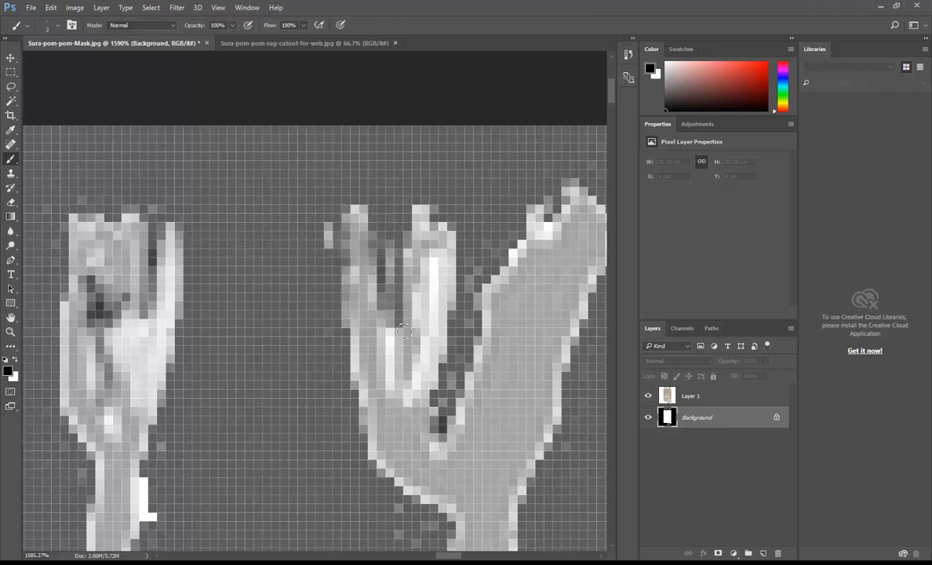
mouse_move(440, 440)
left_mouse_down()
mouse_move(452, 365)
mouse_move(442, 370)
mouse_move(466, 220)
left_mouse_up()
mouse_move(484, 278)
left_mouse_down()
mouse_move(511, 242)
mouse_move(511, 267)
mouse_move(531, 224)
left_mouse_up()
Check the forked tassel with Layer 1 hidden, then deepen its black strand gaps and trim the right branch's inner edge
left_click(648, 397)
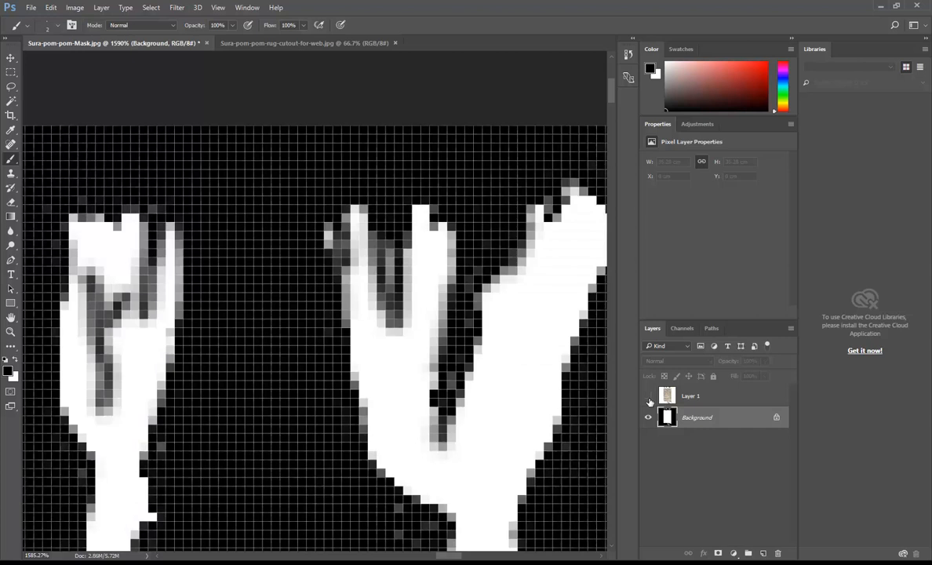
left_click(647, 398)
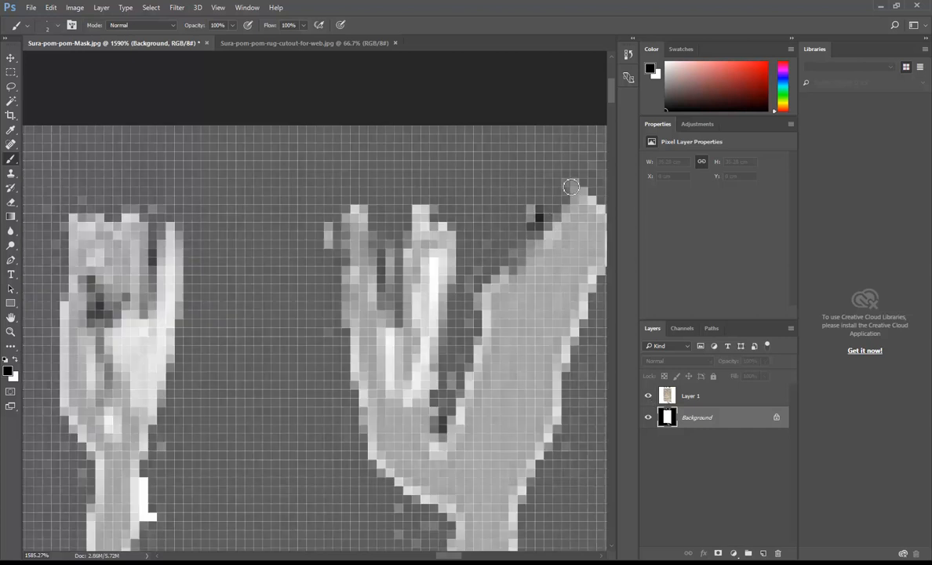
mouse_move(404, 357)
left_mouse_down()
mouse_move(410, 282)
mouse_move(453, 247)
mouse_move(449, 221)
left_mouse_up()
left_click_drag(394, 368, 366, 284)
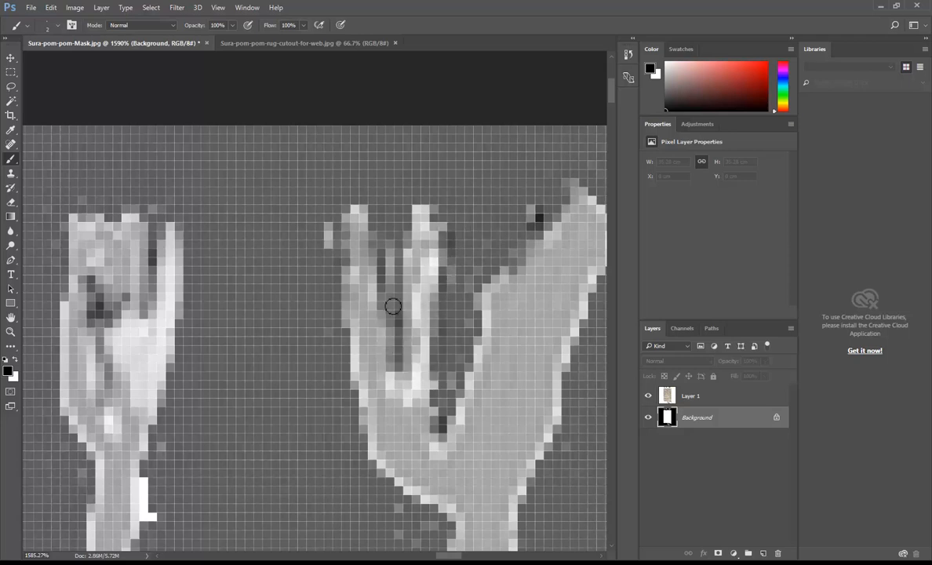
mouse_move(400, 391)
left_mouse_down()
mouse_move(402, 330)
mouse_move(444, 331)
mouse_move(446, 246)
left_mouse_up()
left_click_drag(476, 315, 481, 285)
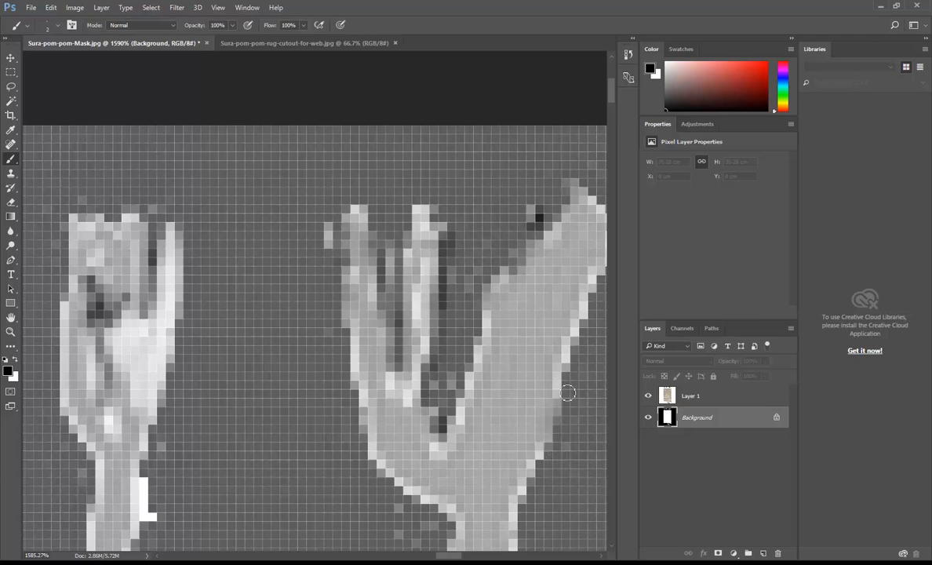
mouse_move(489, 333)
left_mouse_down()
mouse_move(468, 345)
mouse_move(491, 279)
mouse_move(559, 197)
mouse_move(490, 274)
left_mouse_up()
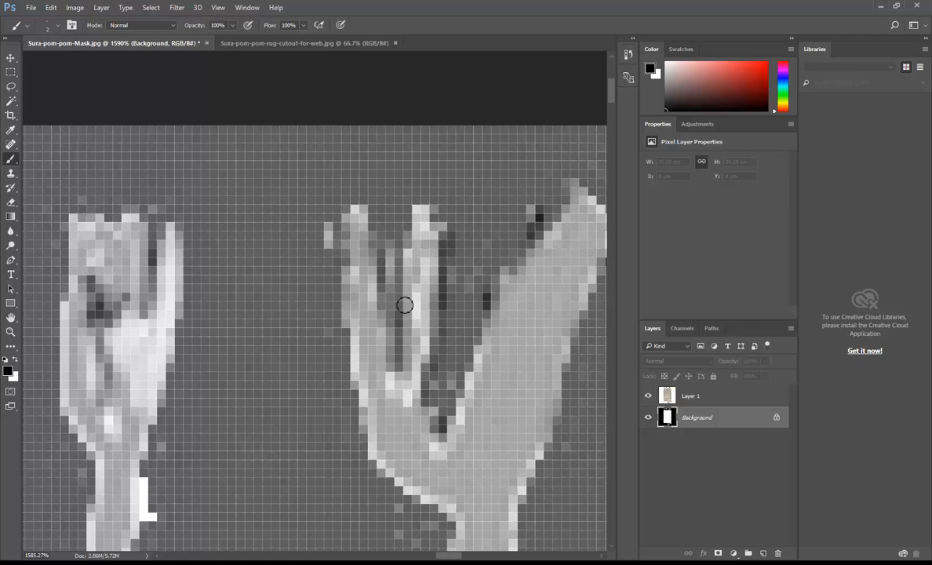
Paint black gaps between the strands of the bottom fringe's middle tassel with a 5 px brush and trim its outer edges
scroll(404, 306, "down", 10)
scroll(400, 304, "down", 3)
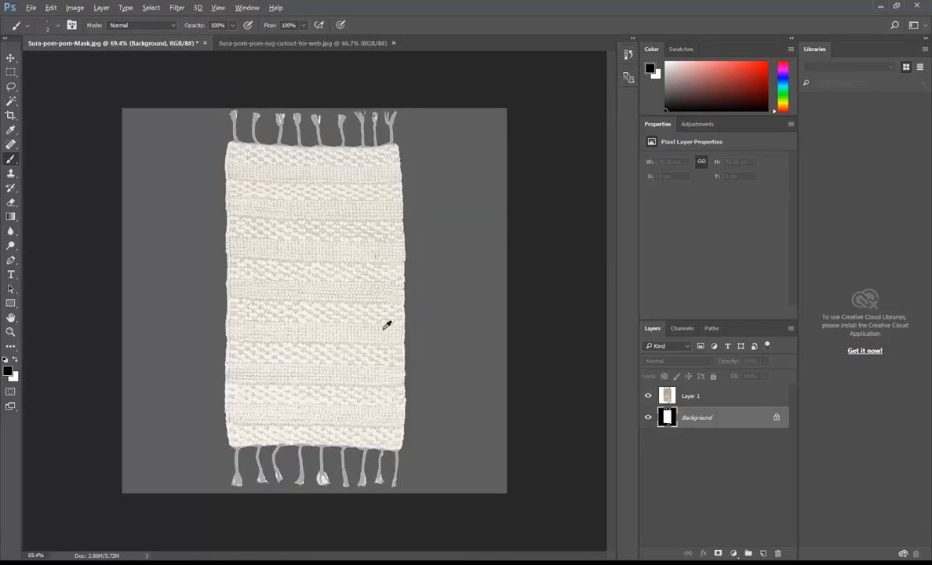
scroll(297, 505, "up", 4)
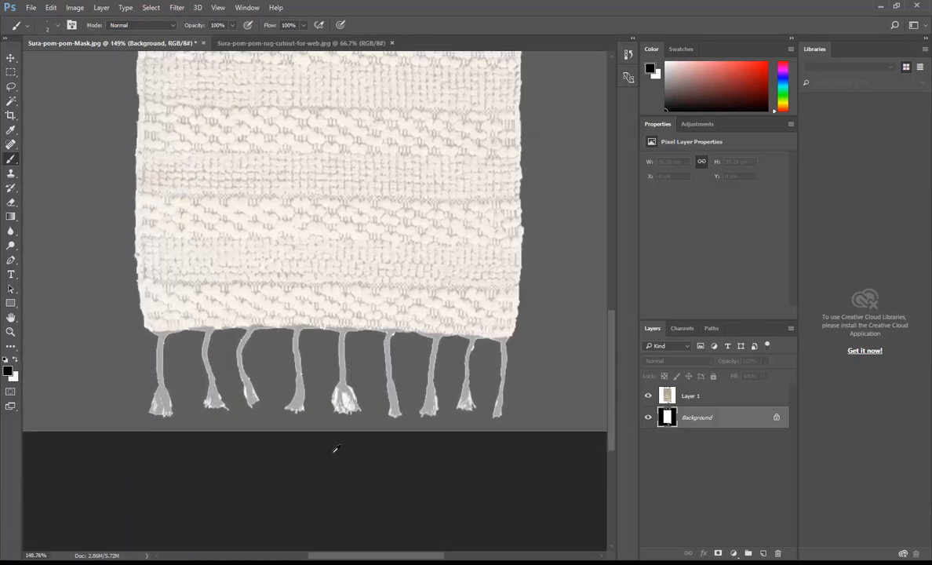
scroll(364, 366, "up", 6)
scroll(392, 388, "up", 1)
mouse_move(265, 253)
left_mouse_down()
mouse_move(307, 405)
mouse_move(286, 318)
mouse_move(289, 288)
mouse_move(315, 324)
mouse_move(299, 278)
left_mouse_up()
mouse_move(259, 245)
left_mouse_down()
mouse_move(298, 306)
mouse_move(334, 432)
mouse_move(335, 477)
left_mouse_up()
mouse_move(302, 155)
left_mouse_down()
mouse_move(396, 289)
mouse_move(398, 357)
mouse_move(412, 389)
mouse_move(449, 423)
left_mouse_up()
mouse_move(194, 204)
left_mouse_down()
mouse_move(177, 260)
mouse_move(160, 349)
left_mouse_up()
mouse_move(270, 408)
left_mouse_down()
mouse_move(339, 411)
mouse_move(342, 423)
mouse_move(354, 385)
mouse_move(346, 351)
mouse_move(273, 252)
mouse_move(286, 329)
mouse_move(258, 398)
mouse_move(248, 398)
mouse_move(263, 464)
mouse_move(259, 444)
mouse_move(218, 483)
mouse_move(188, 462)
mouse_move(197, 432)
mouse_move(187, 387)
mouse_move(141, 422)
left_mouse_up()
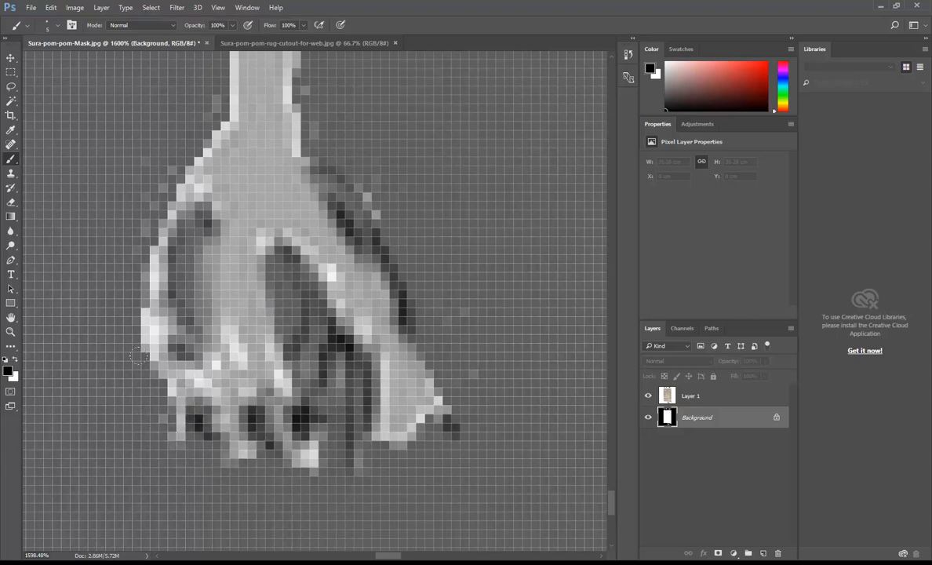
mouse_move(149, 206)
left_mouse_down()
mouse_move(135, 213)
mouse_move(123, 362)
left_mouse_up()
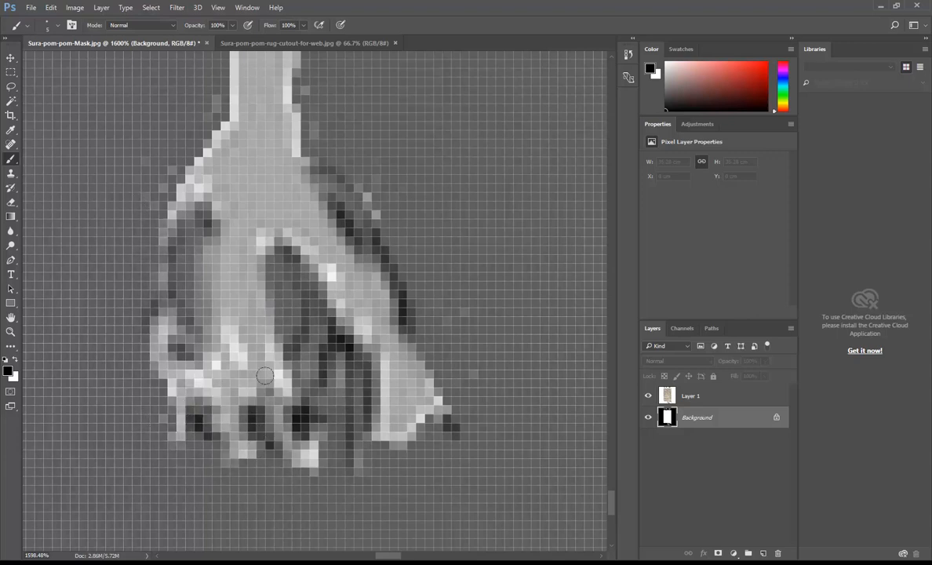
left_click_drag(301, 345, 292, 439)
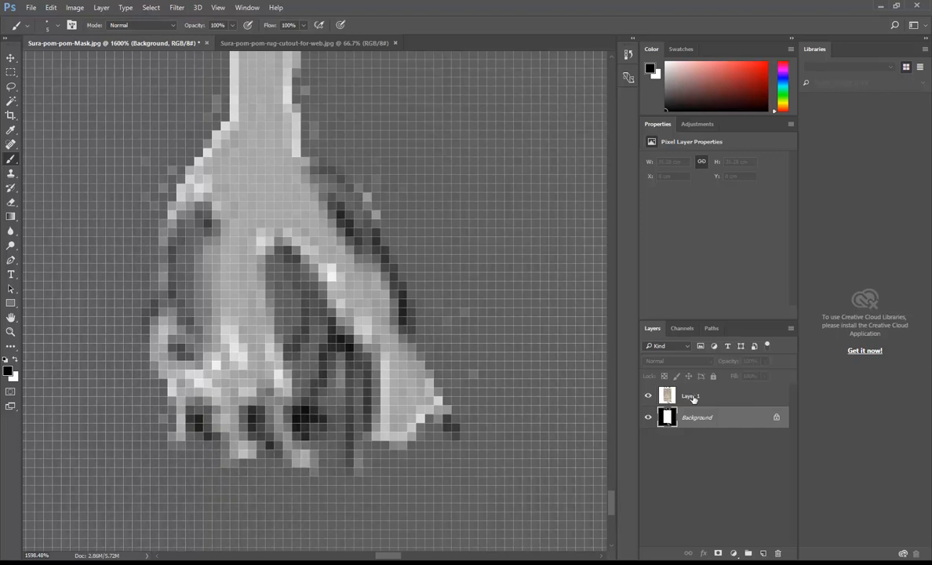
Check the middle bottom tassel with Layer 1 hidden, then paint out its leftover stray pixels and light edge areas in black
left_click(649, 397)
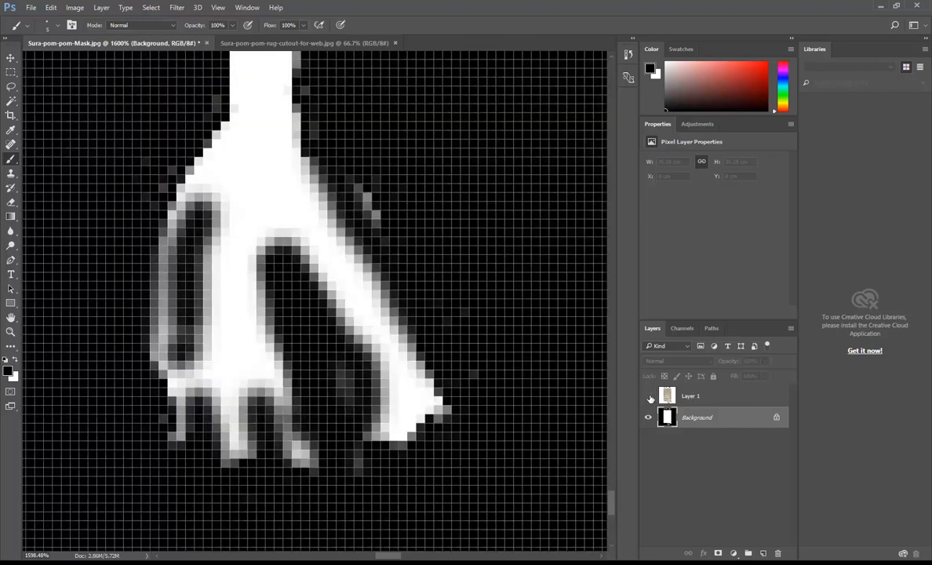
left_click(649, 397)
left_click_drag(341, 353, 328, 462)
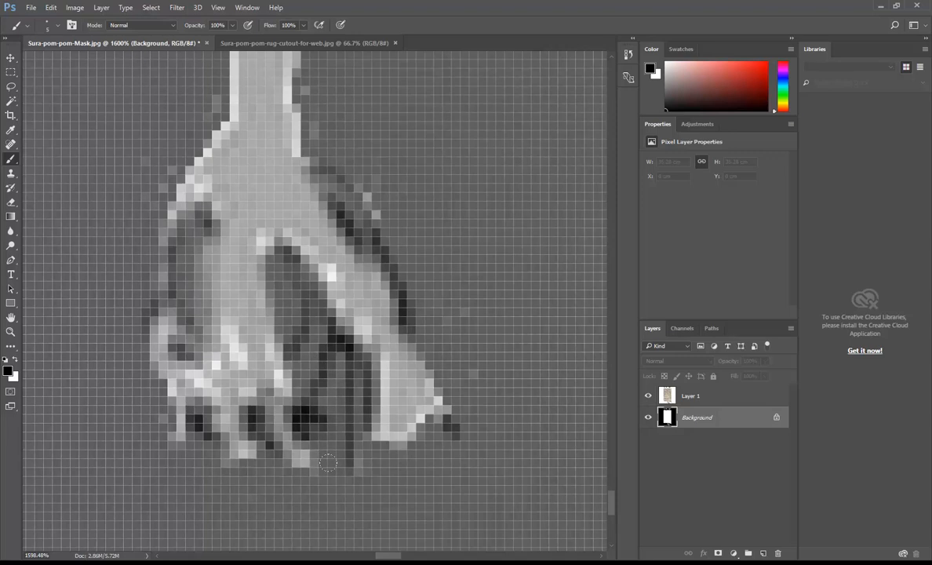
left_click_drag(325, 167, 359, 226)
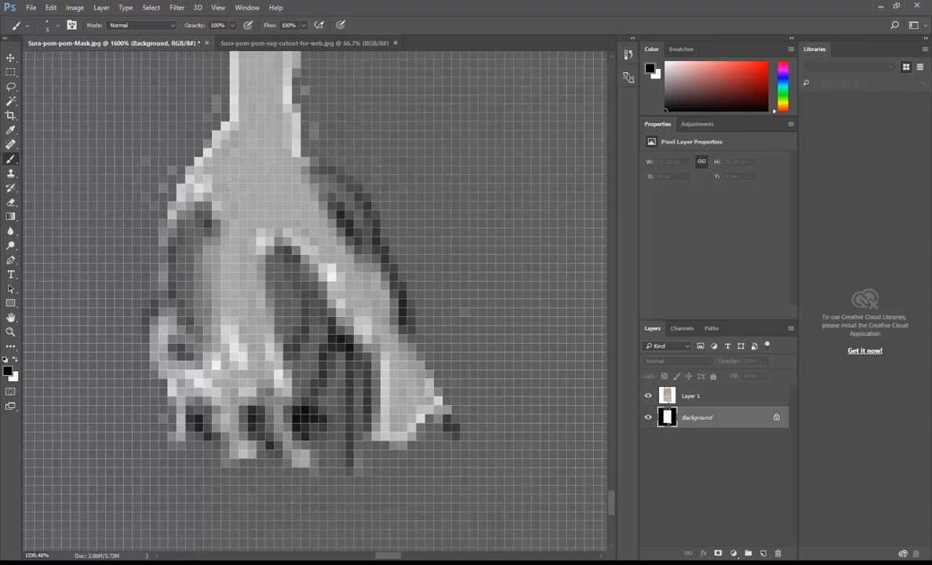
mouse_move(182, 114)
left_mouse_down()
mouse_move(143, 173)
mouse_move(176, 182)
mouse_move(166, 192)
mouse_move(201, 193)
left_mouse_up()
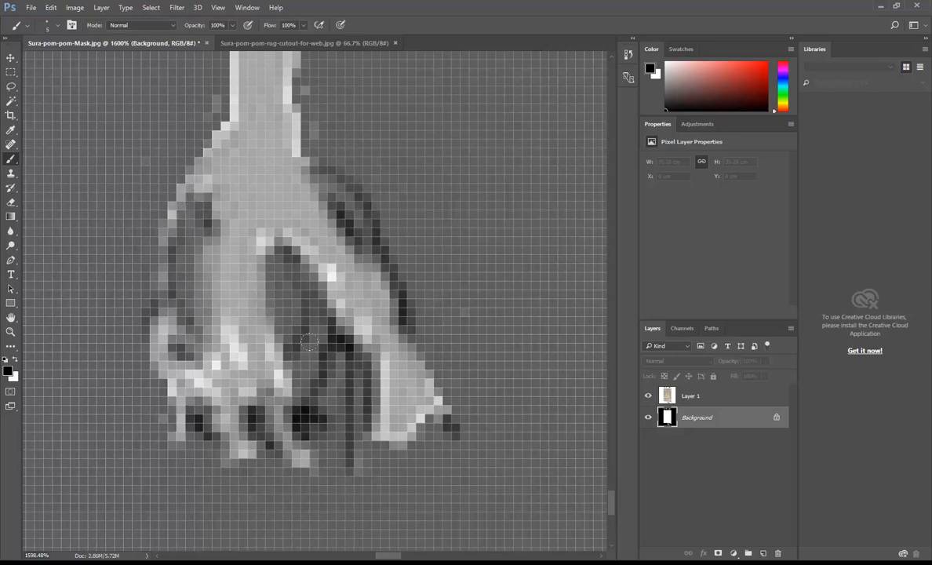
scroll(300, 273, "down", 10)
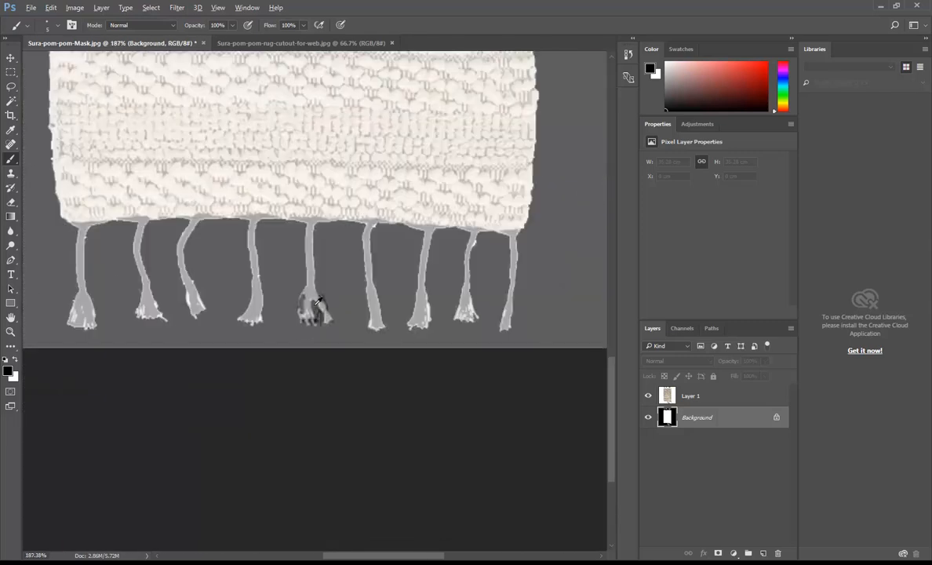
Hide Layer 1 and look over the complete black-and-white rug mask
left_click(648, 399)
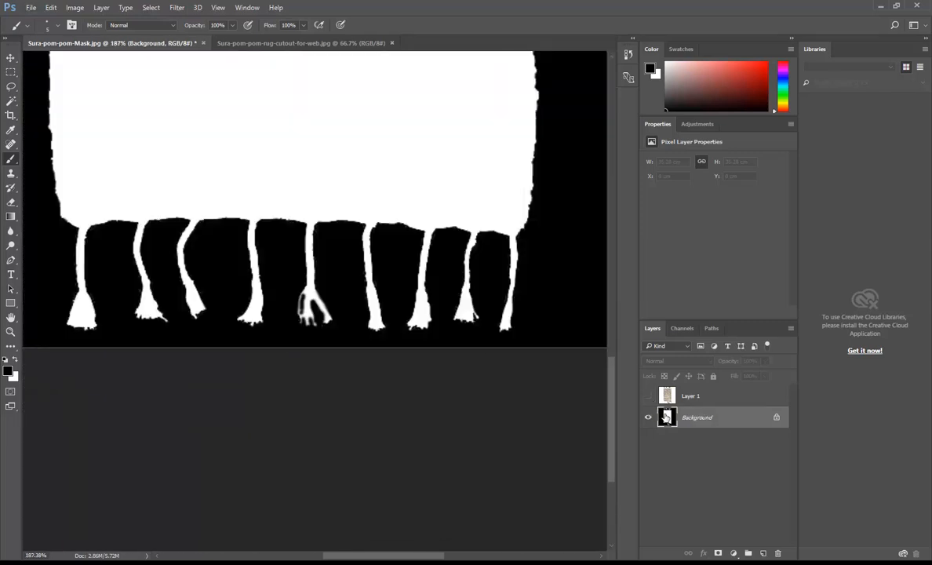
scroll(301, 254, "down", 2)
scroll(301, 254, "down", 3)
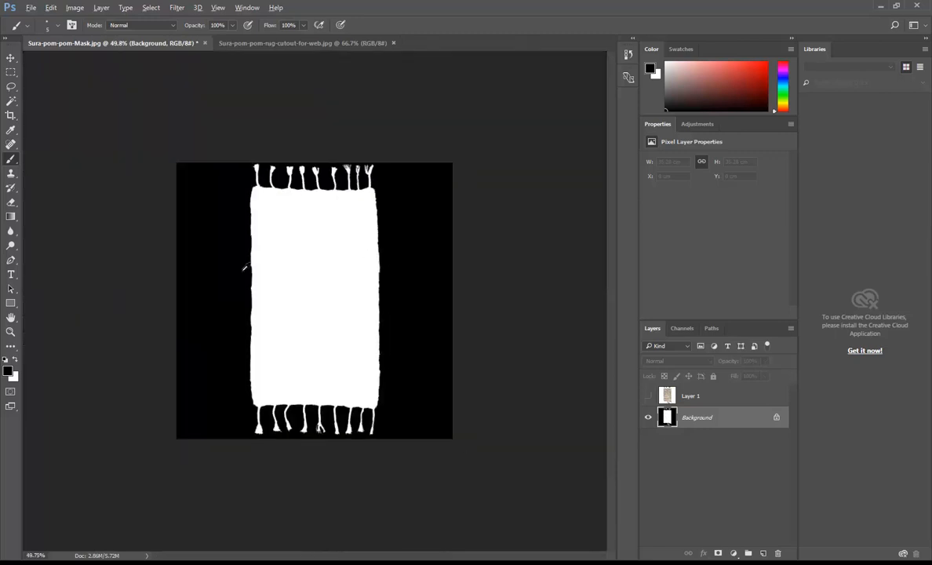
scroll(220, 261, "up", 2)
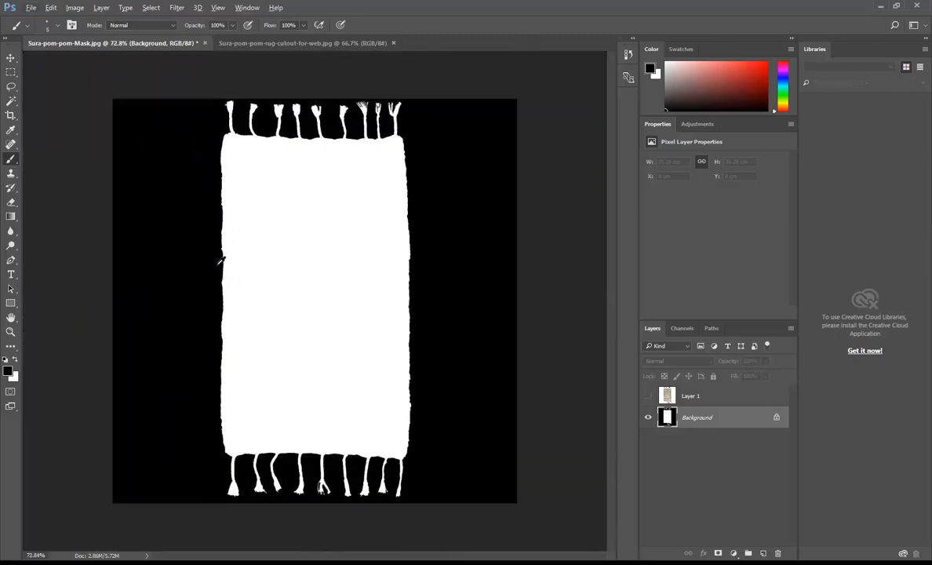
Save the mask as a JPEG over the existing Sura-pom-pom-Mask file in the rugs folder, at quality 8 (High), Progressive with 3 scans
left_click(29, 9)
left_click(65, 131)
left_click(159, 248)
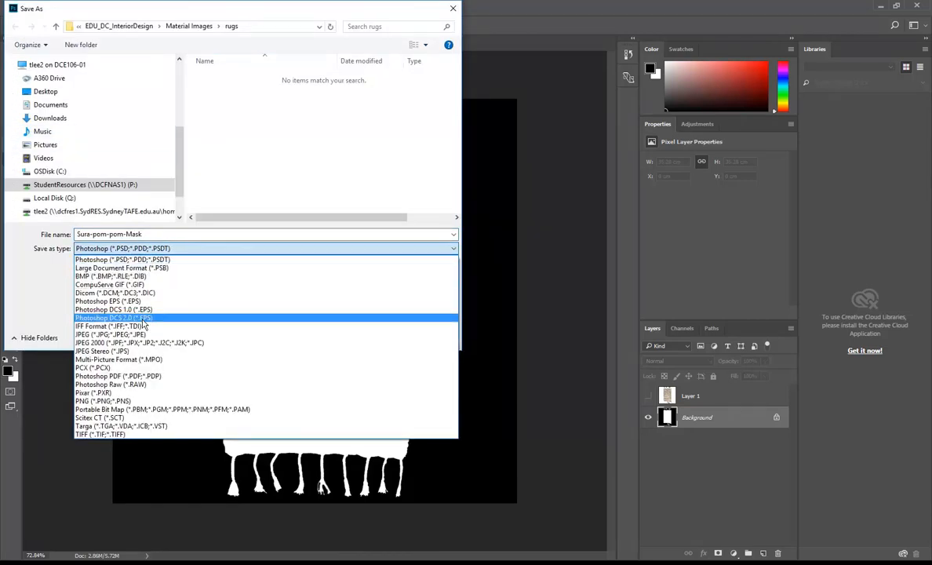
left_click(141, 336)
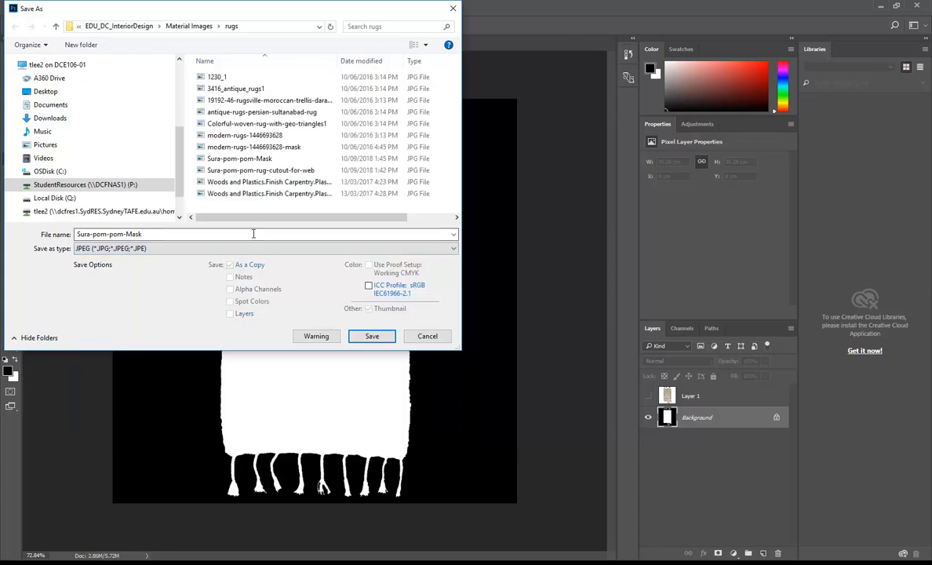
left_click(371, 335)
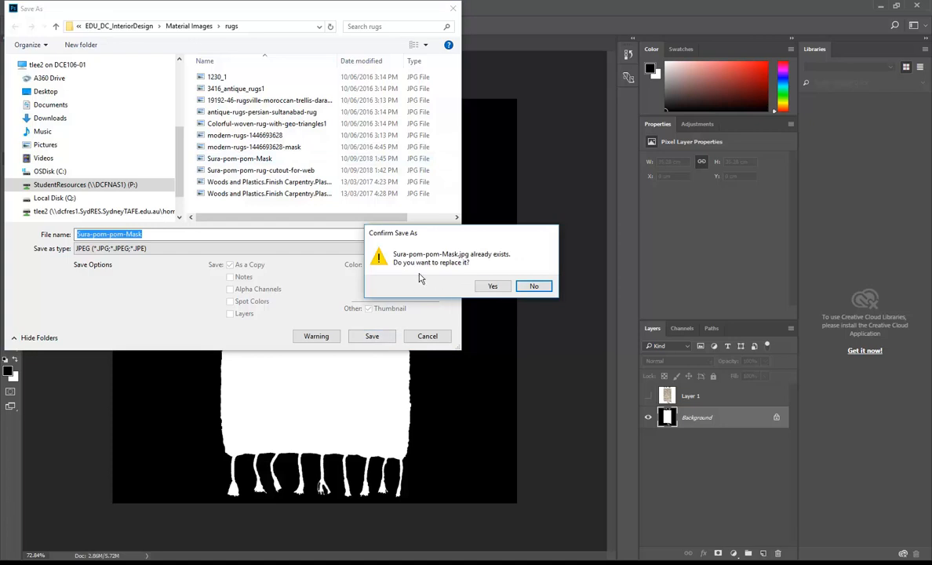
left_click(492, 286)
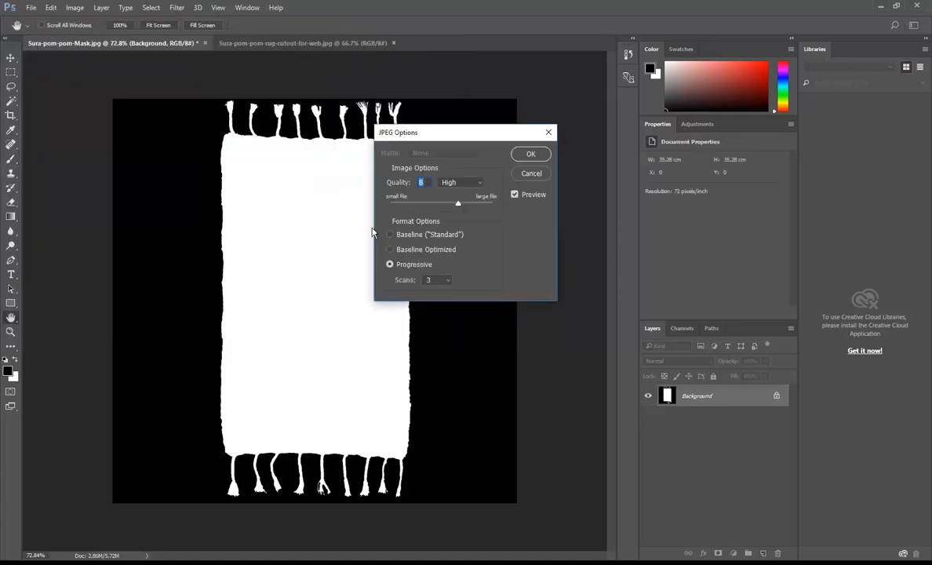
left_click(533, 154)
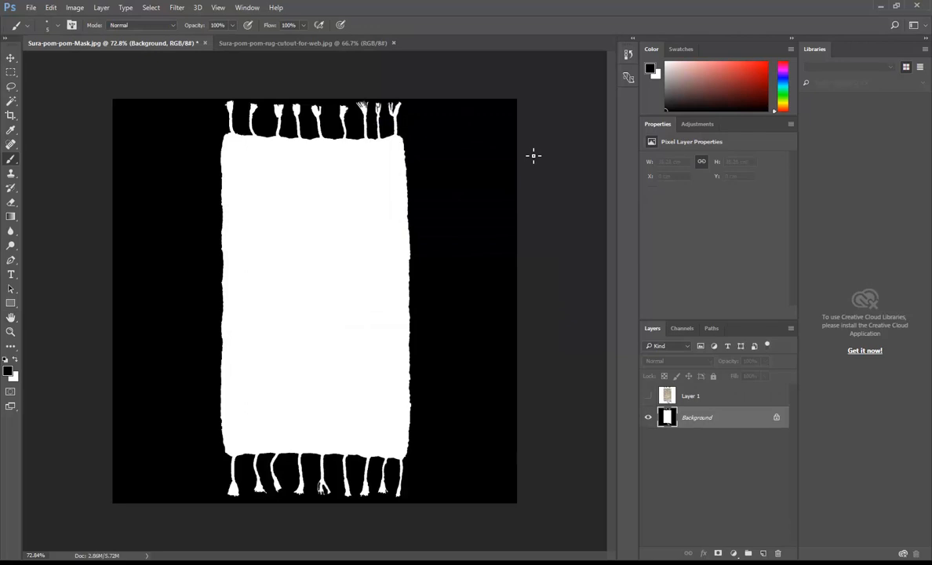
Switch to Revit and examine the updated Rug1 decal, checking the middle bottom tassel closely and the whole rug among the furniture
left_click(231, 554)
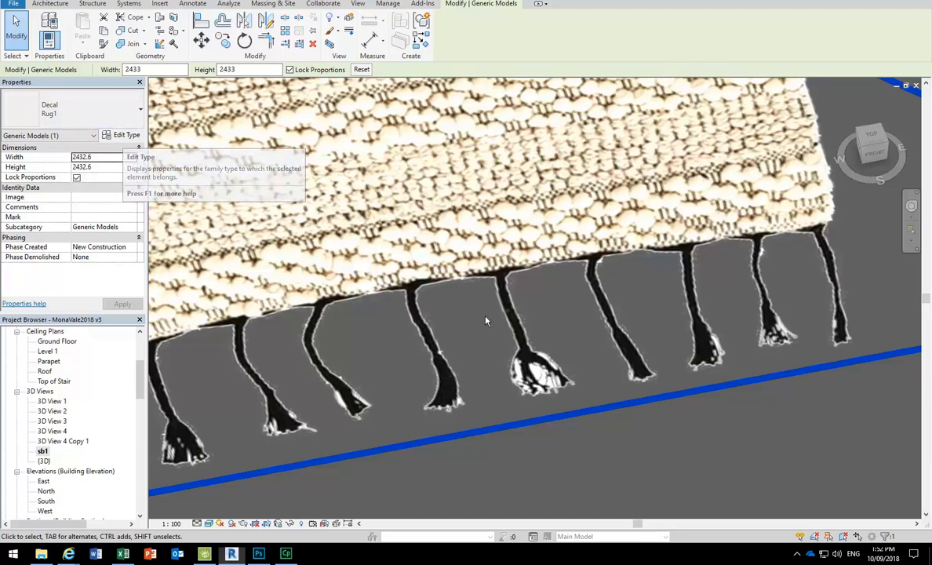
scroll(440, 322, "down", 2)
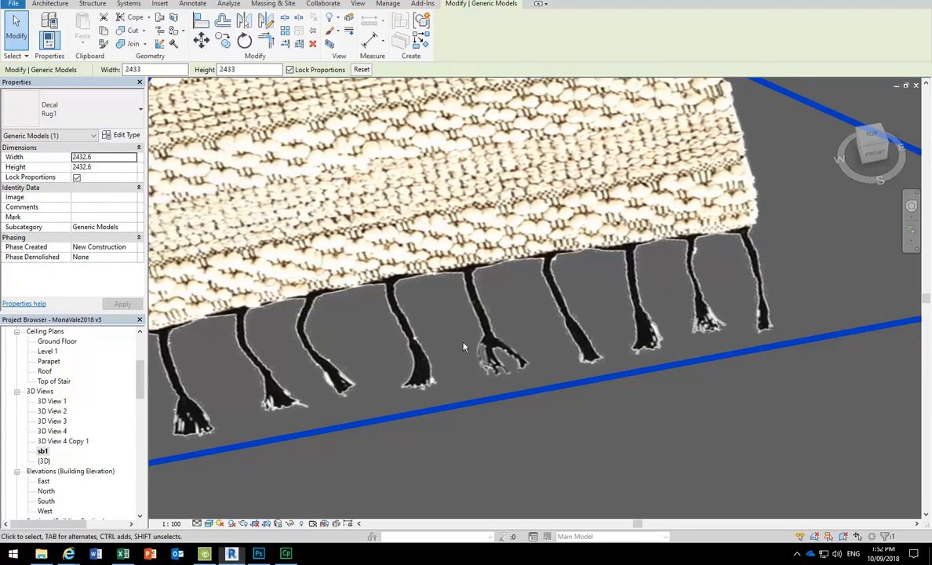
scroll(463, 348, "up", 2)
scroll(470, 365, "up", 4)
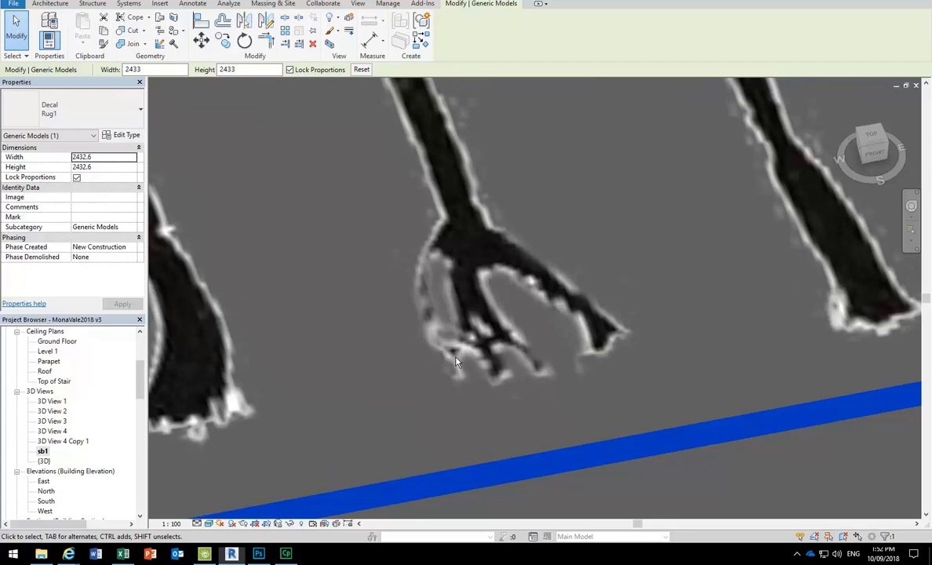
scroll(457, 361, "down", 8)
scroll(400, 345, "up", 6)
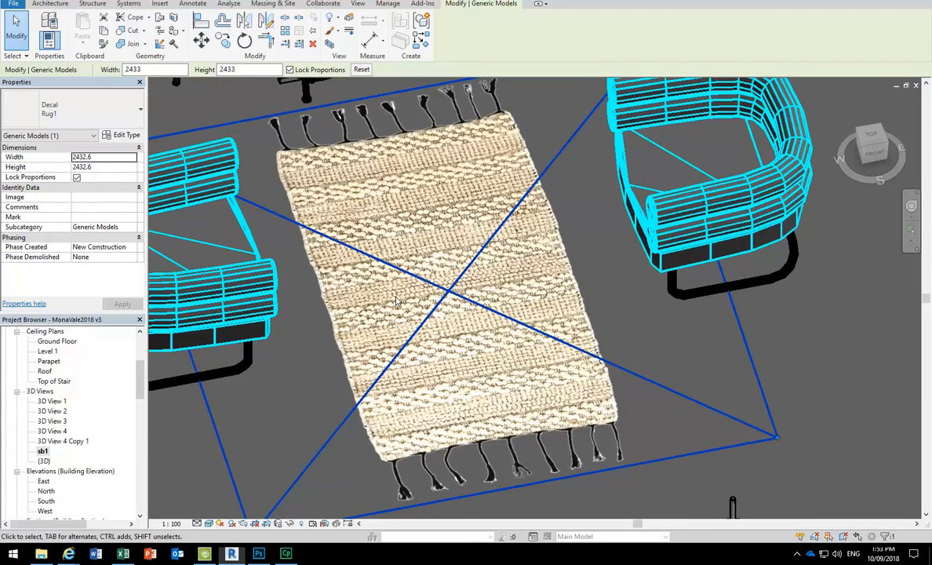
scroll(396, 301, "down", 4)
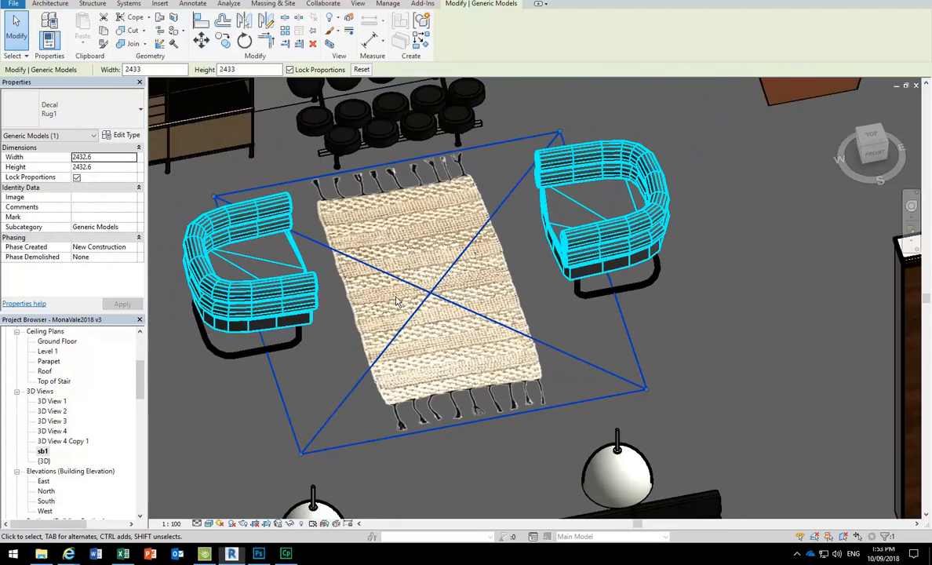
scroll(396, 301, "up", 2)
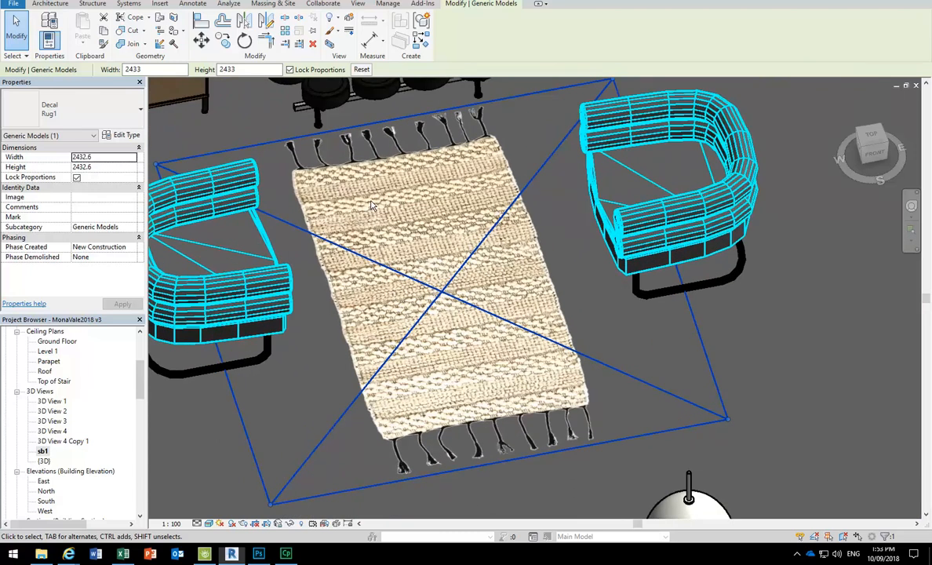
scroll(372, 206, "down", 5)
scroll(516, 310, "up", 3)
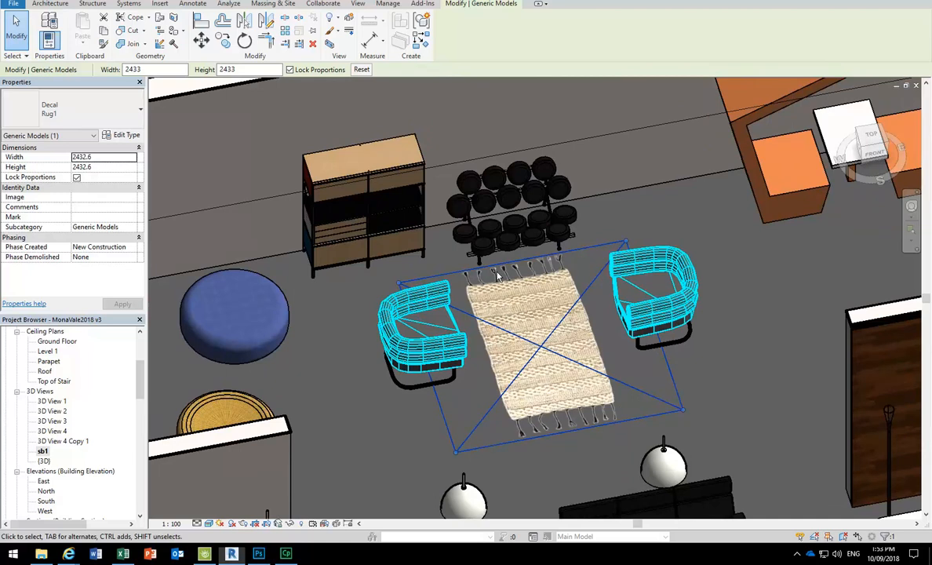
Deselect the rug decal and open the perspective view 3D View 3
left_click(581, 479)
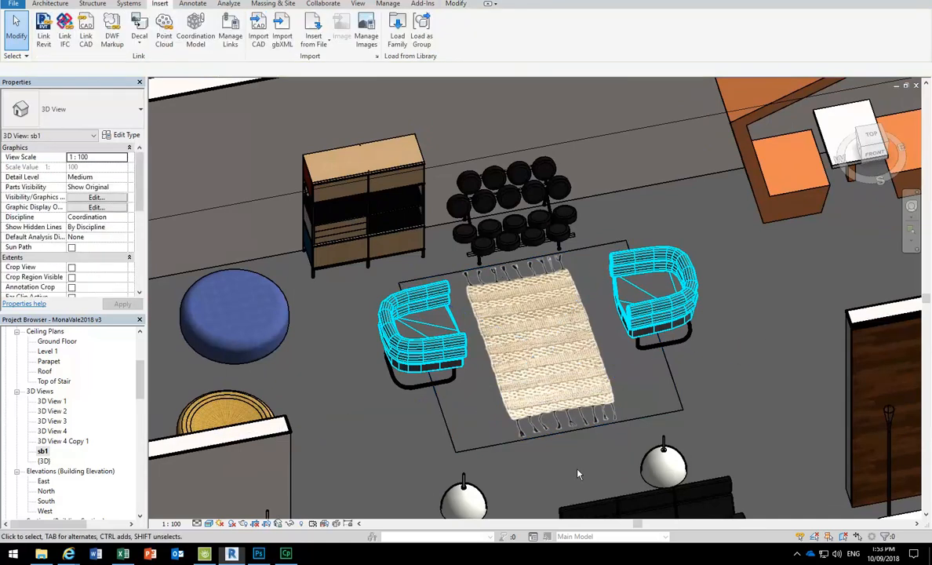
left_click(518, 376)
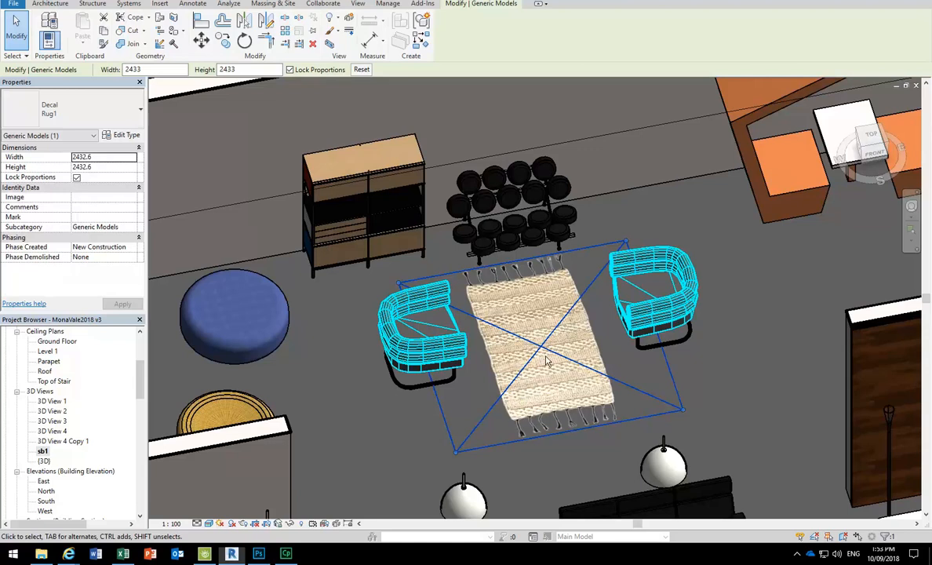
left_click(567, 468)
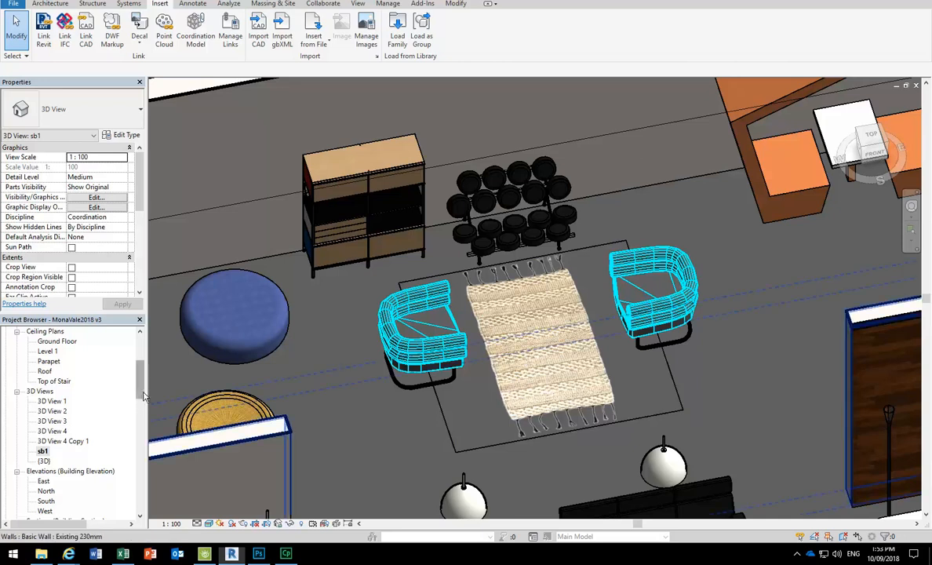
double_click(51, 431)
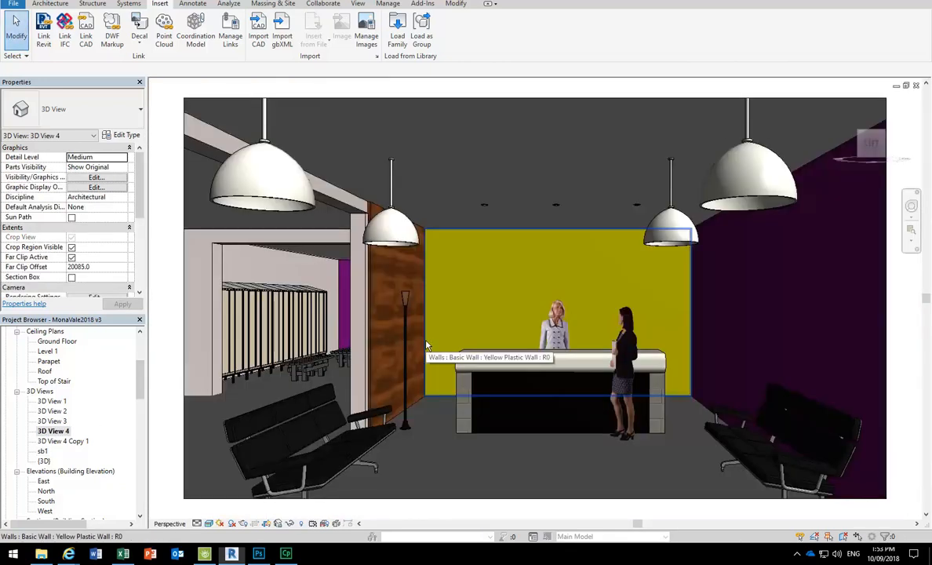
double_click(57, 422)
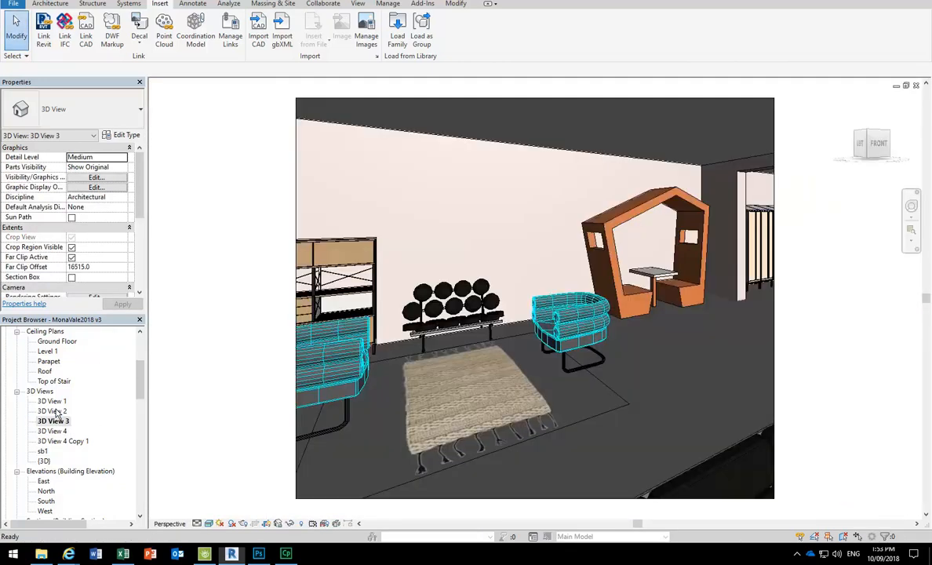
Widen the crop region of 3D View 3 on the shelving side to include the whole shelving unit and near armchair
left_click(297, 229)
left_click_drag(295, 298, 185, 298)
key("Escape")
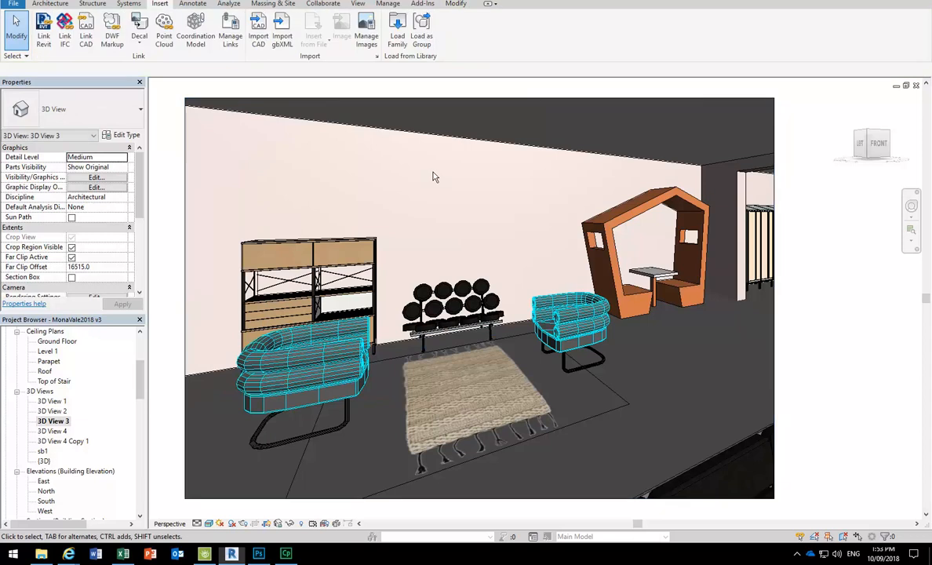
Render 3D View 3 at Draft quality with the Interior: Sun and Artificial lighting scheme
left_click(243, 524)
left_click_drag(408, 111, 111, 68)
left_click(192, 221)
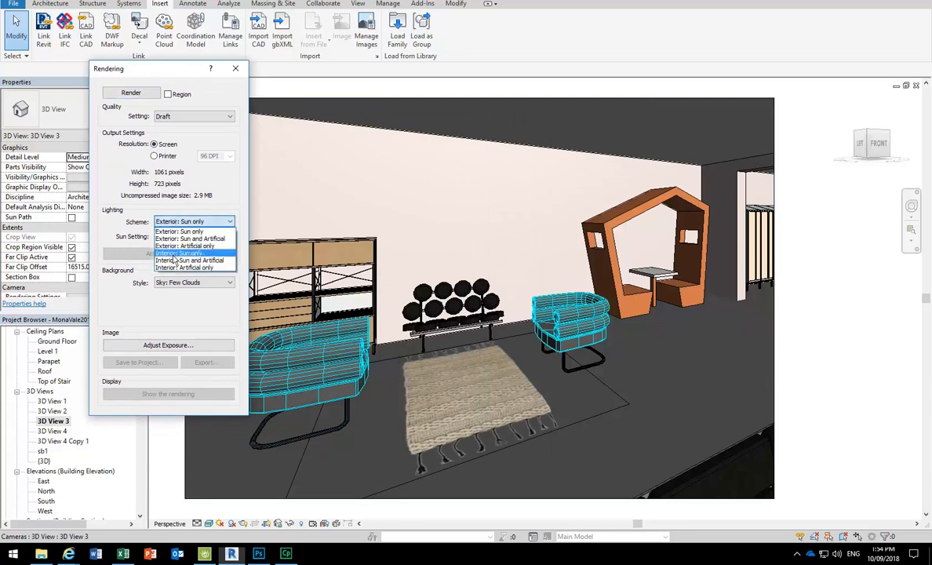
left_click(174, 261)
left_click(131, 92)
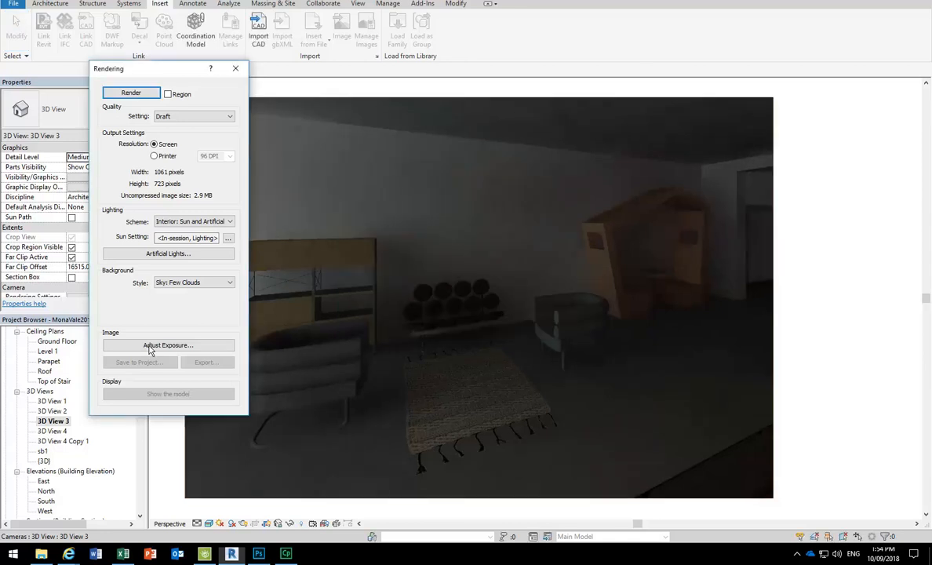
Brighten the rendered image by setting its exposure value to 5.66
left_click(151, 353)
left_click_drag(165, 134, 156, 134)
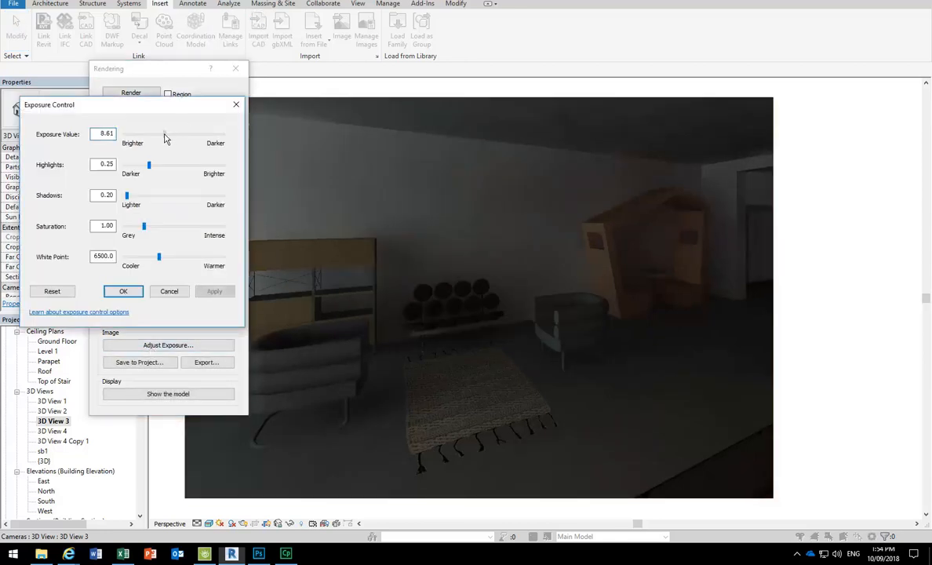
left_click(214, 293)
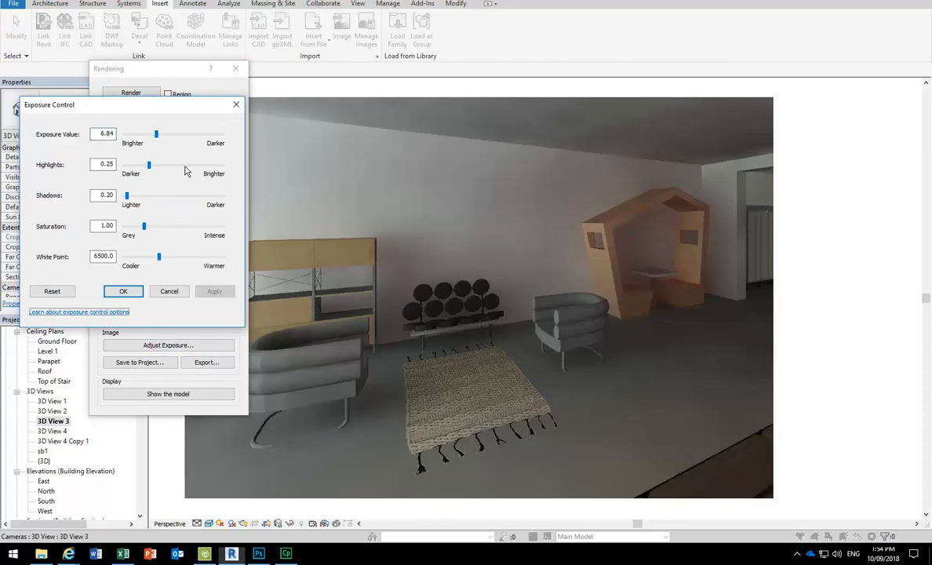
left_click_drag(156, 134, 150, 134)
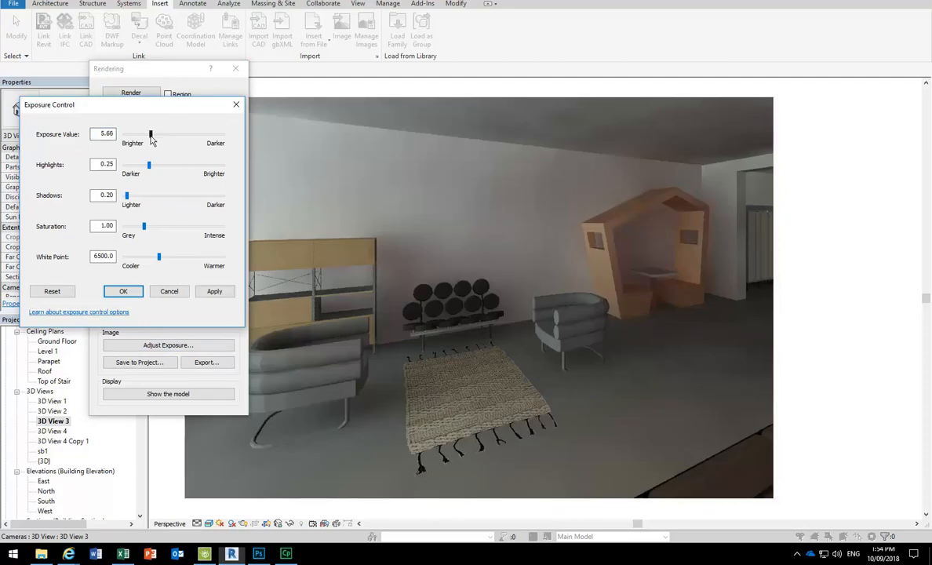
left_click(214, 291)
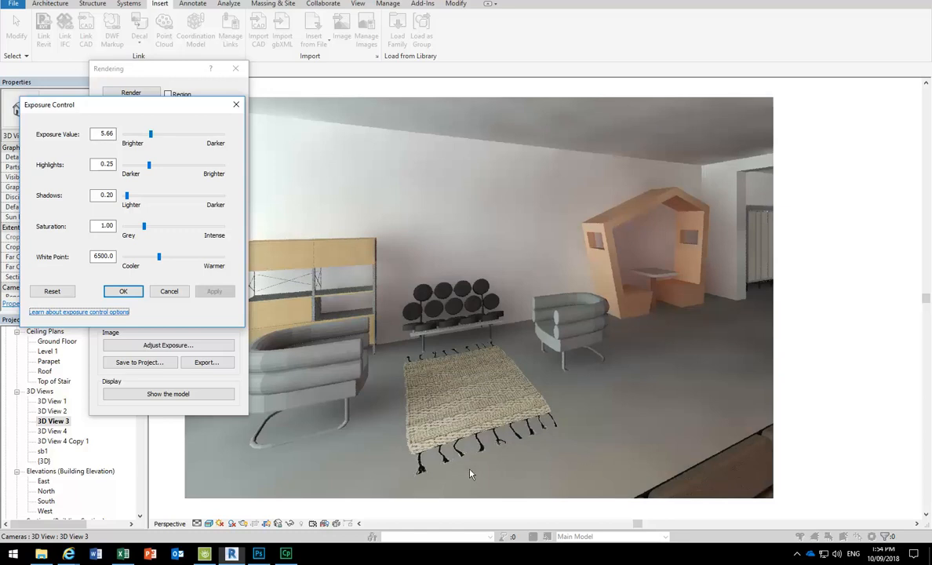
left_click(123, 291)
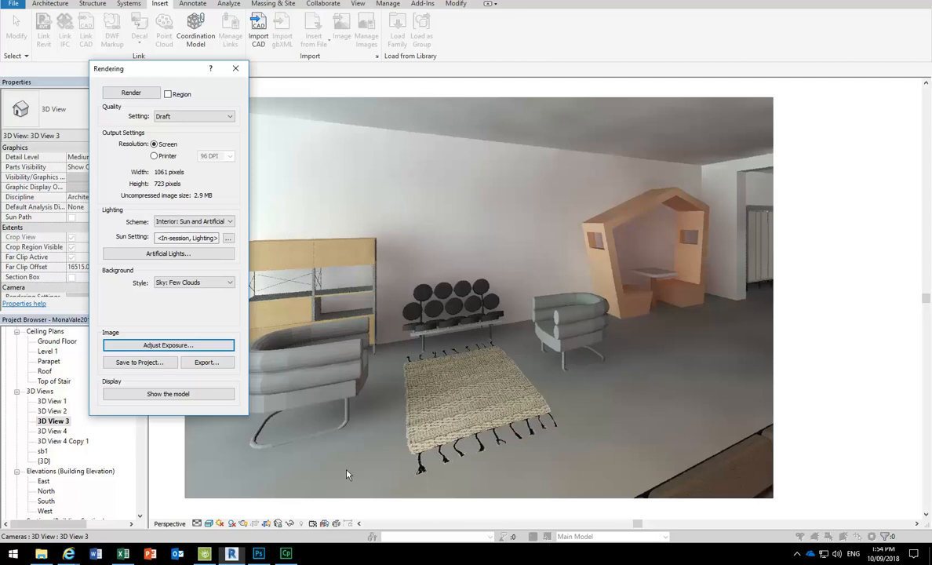
Close the rendering and return to the sb1 3D view, facing the long wall behind the shelving unit
left_click(236, 71)
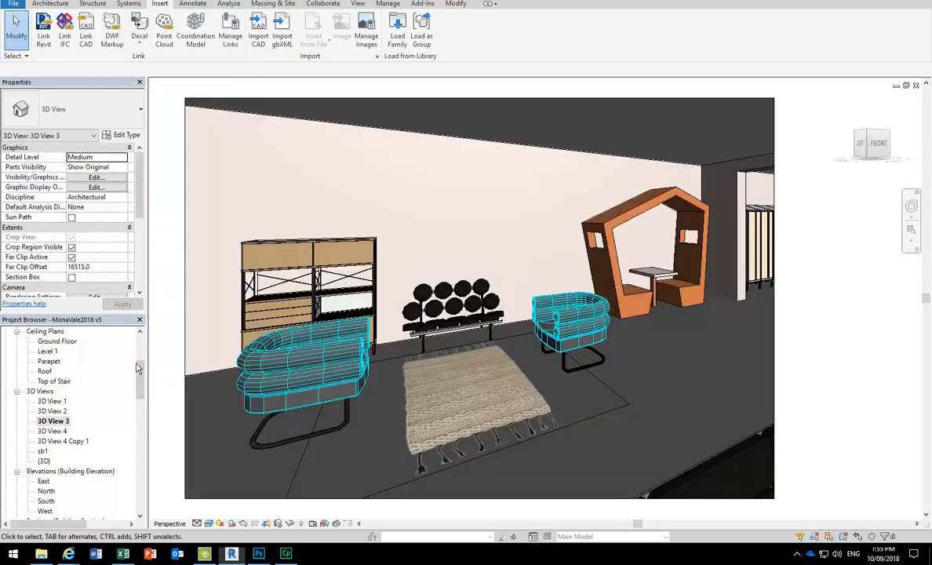
mouse_move(139, 390)
left_mouse_down()
mouse_move(140, 368)
mouse_move(139, 400)
left_mouse_up()
double_click(42, 400)
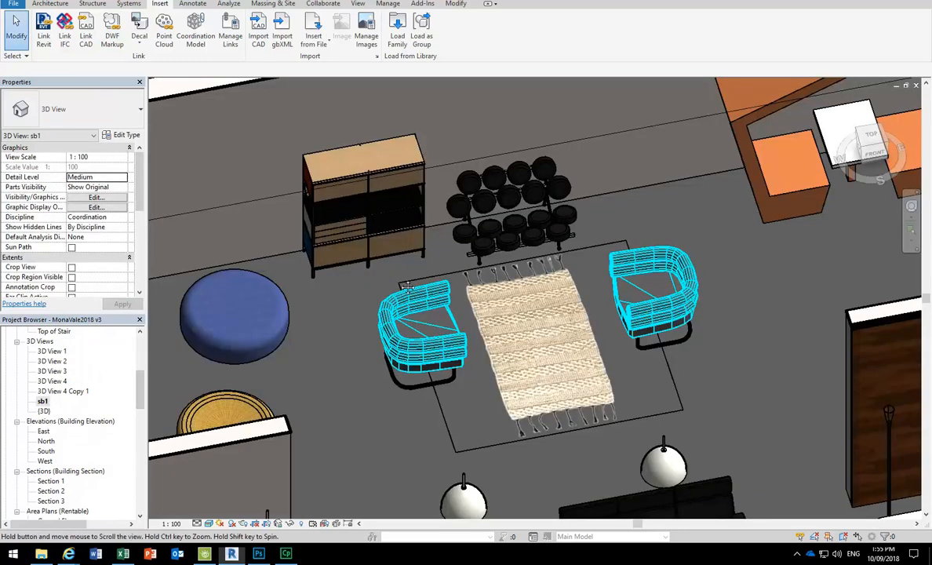
left_click_drag(408, 287, 376, 303)
scroll(377, 303, "up", 2)
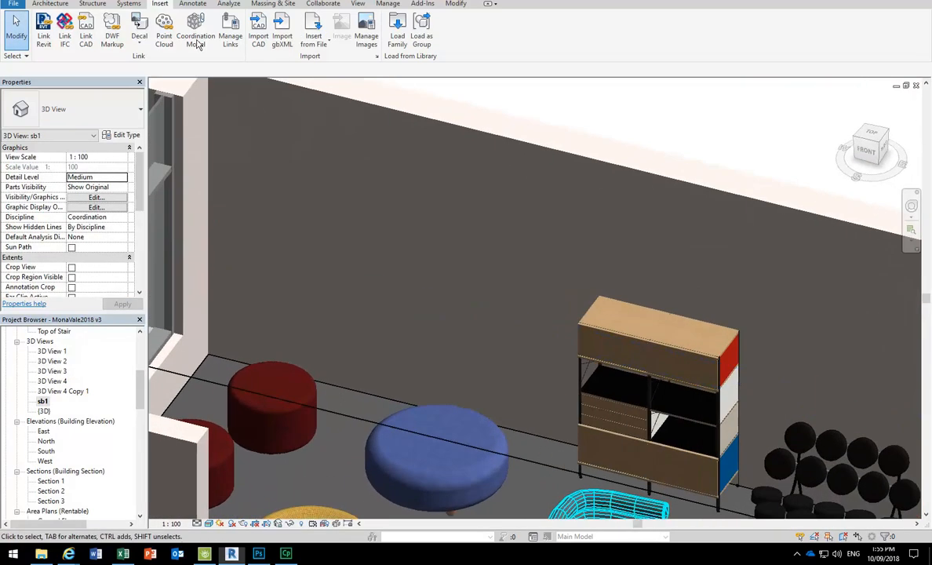
left_click(140, 31)
scroll(384, 291, "down", 3)
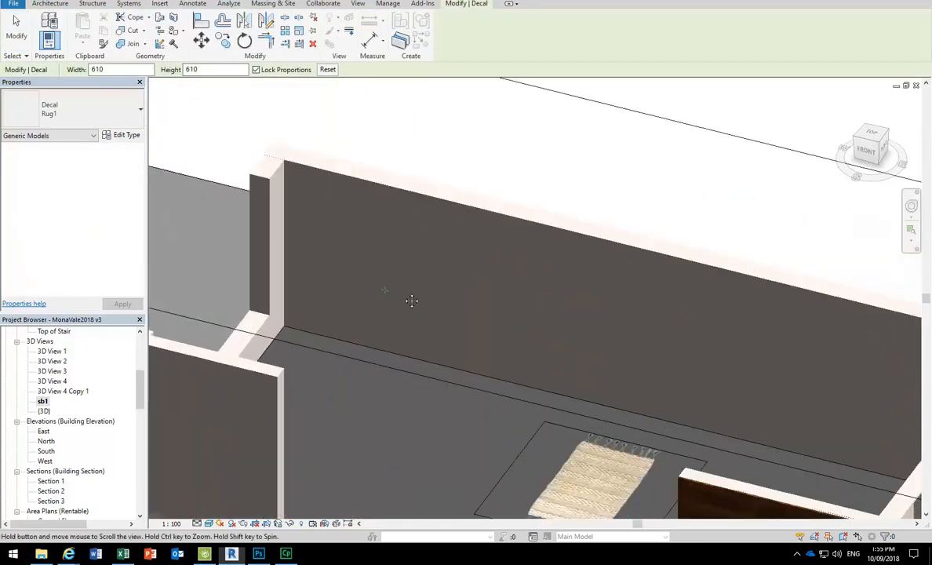
scroll(390, 293, "up", 2)
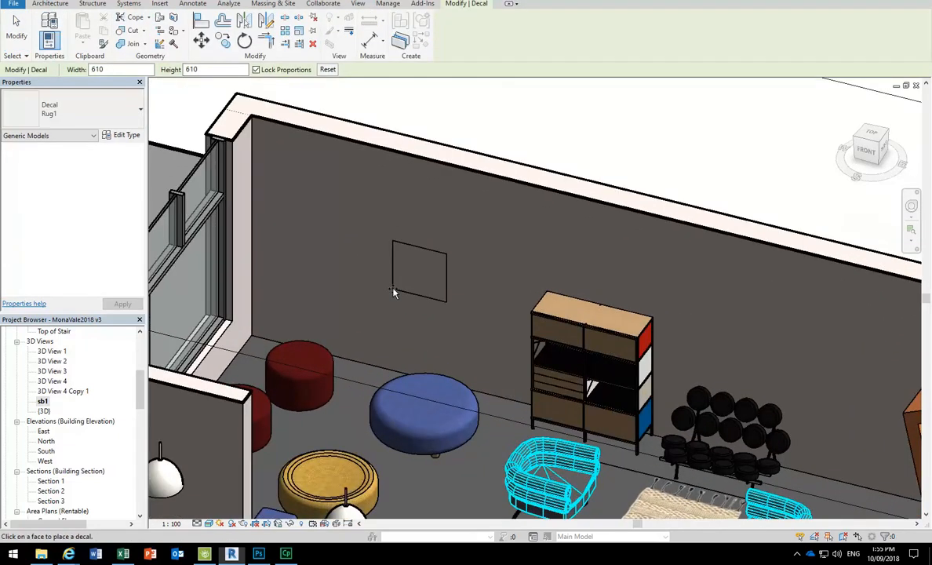
key("Escape")
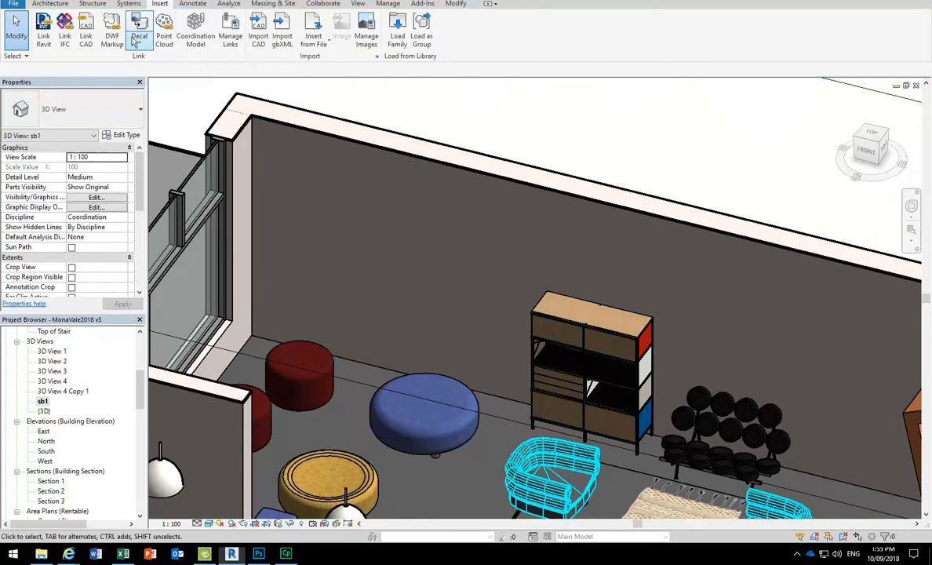
Start placing a decal and duplicate the Rug1 decal type under the name Painting1
left_click(139, 38)
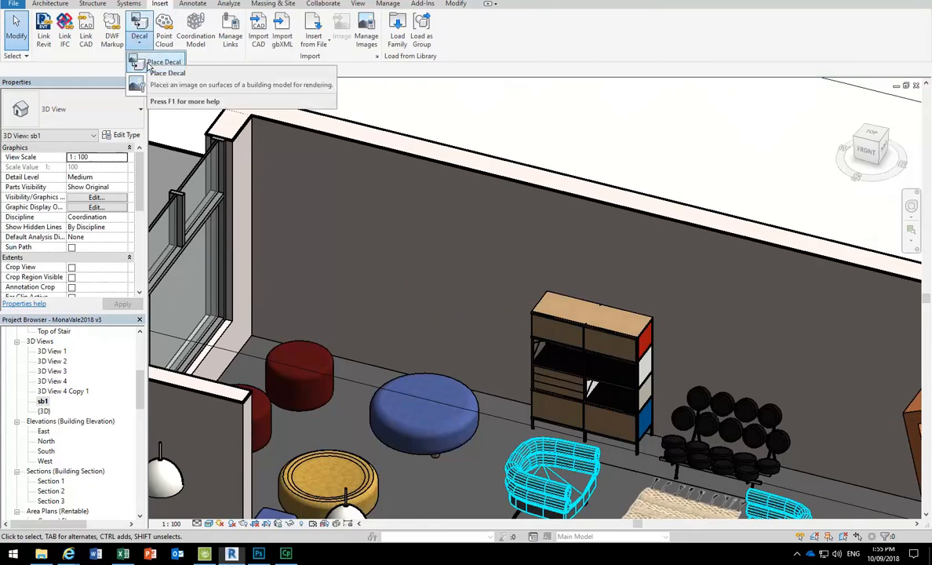
left_click(145, 62)
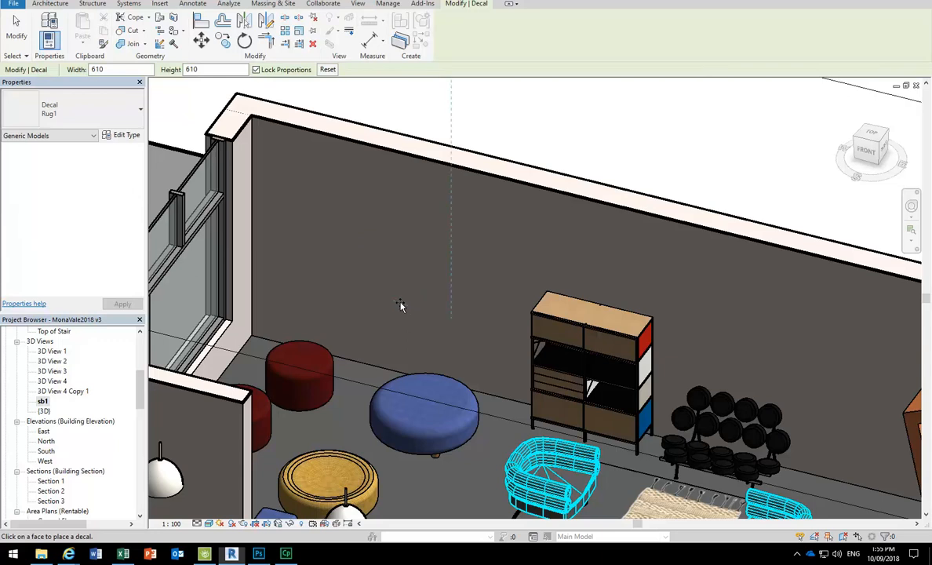
left_click(124, 138)
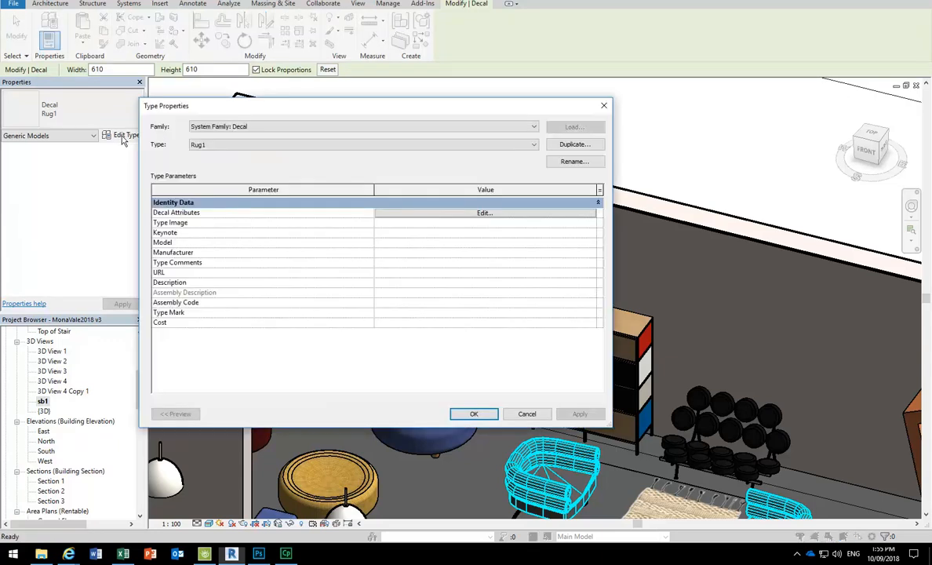
left_click(574, 145)
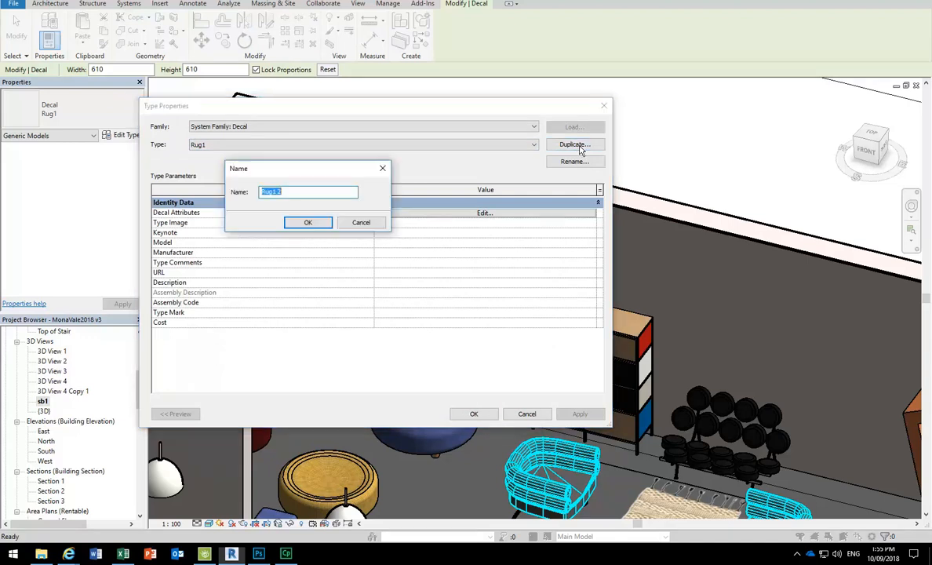
type("Painting1")
left_click(309, 222)
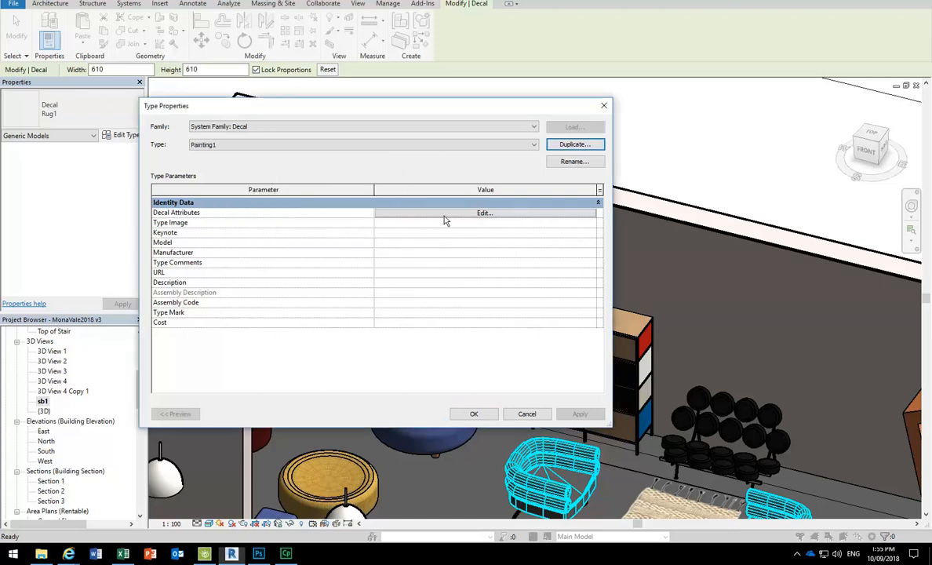
Edit the Painting1 decal attributes and set its cutouts to None
left_click(476, 213)
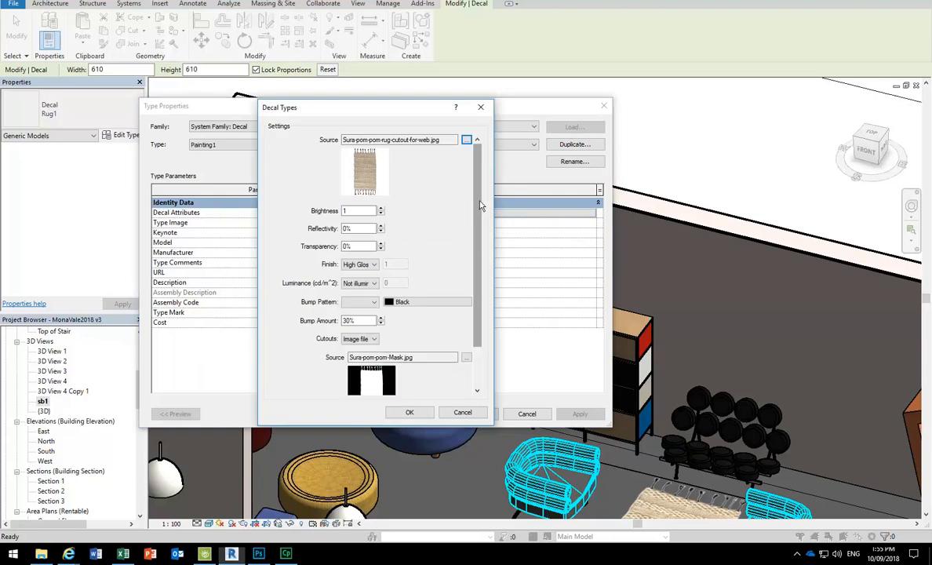
left_click_drag(480, 284, 495, 375)
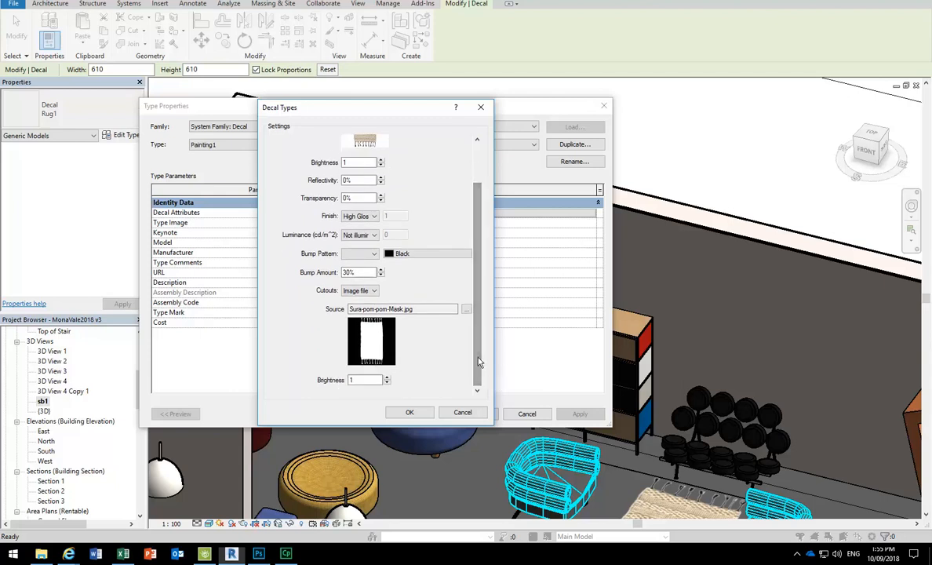
left_click(358, 291)
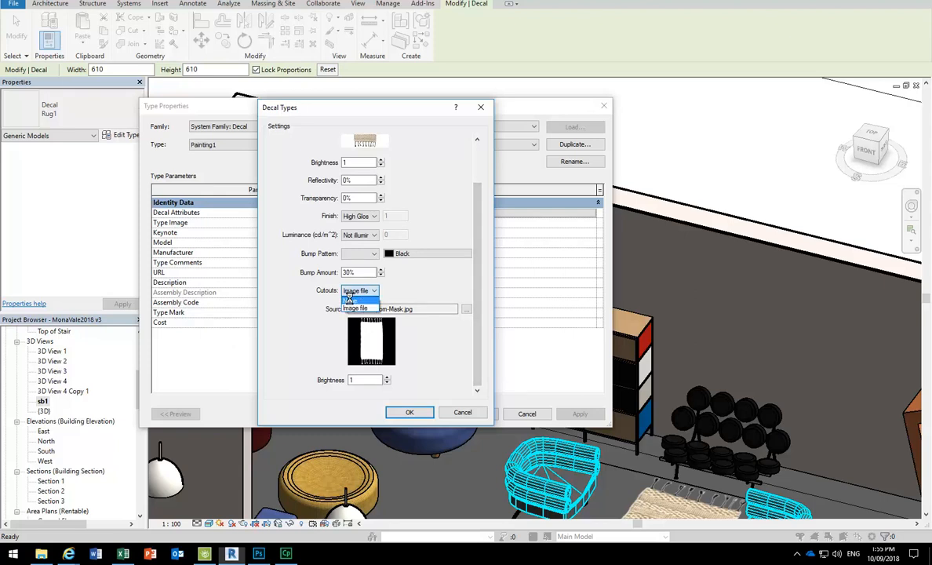
left_click(351, 301)
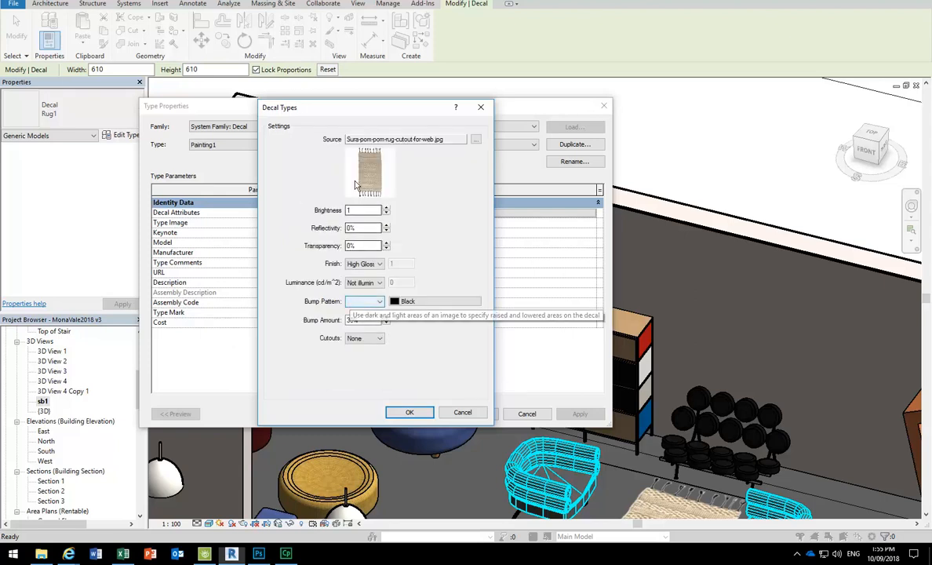
Set the Painting1 source image to abstract-paintings-wassily-kandinsky-wallpaper.jpg from the Paintings folder inside Material Images
left_click(477, 140)
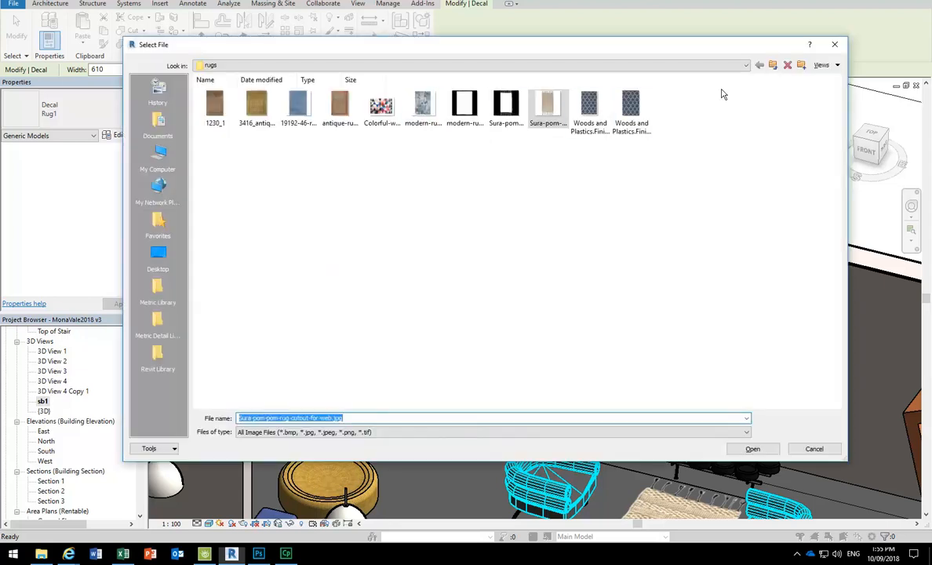
left_click(773, 65)
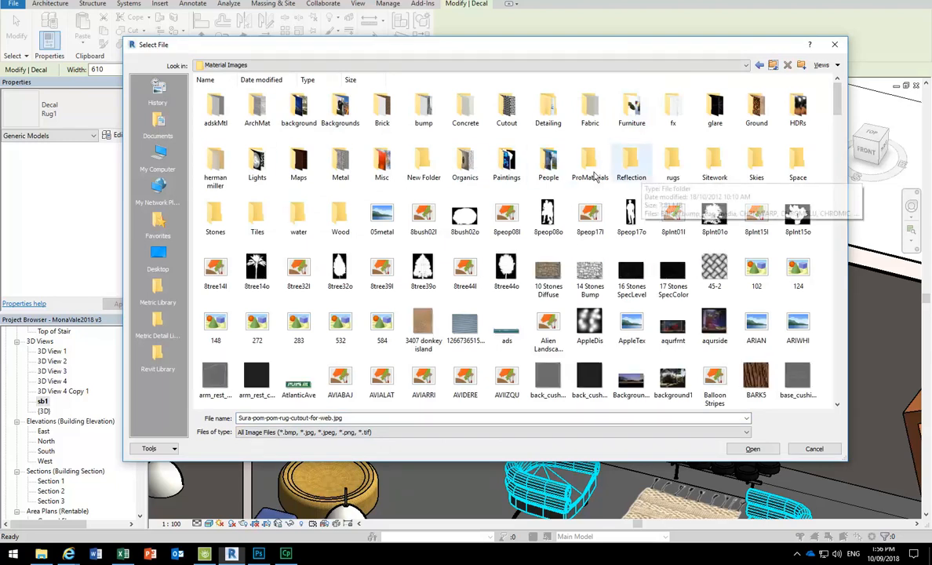
double_click(505, 163)
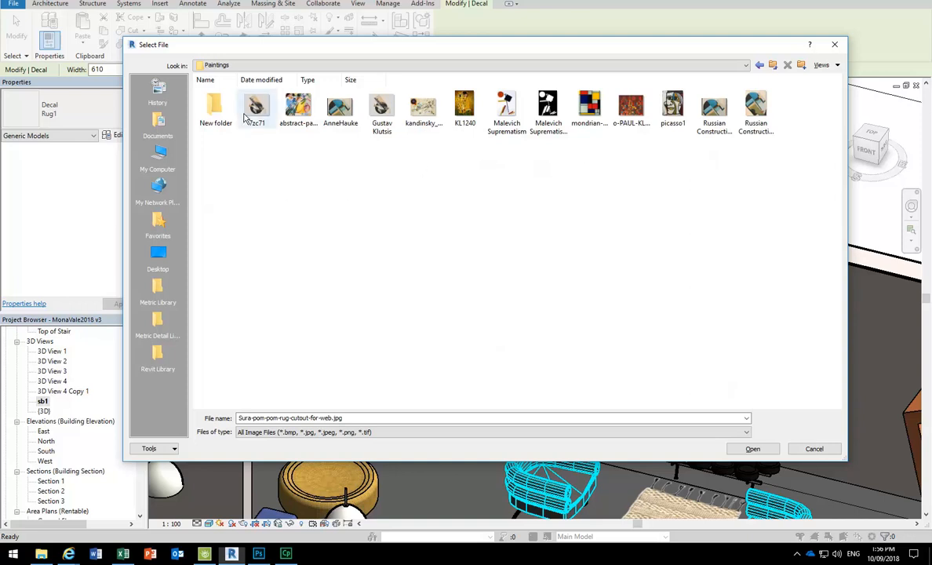
left_click(296, 106)
left_click(348, 108)
left_click(383, 109)
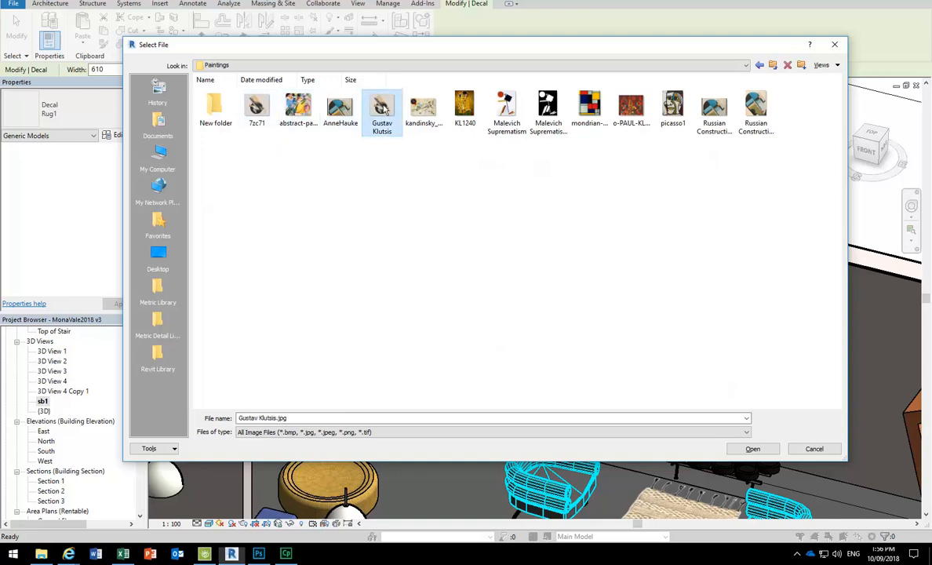
left_click(337, 117)
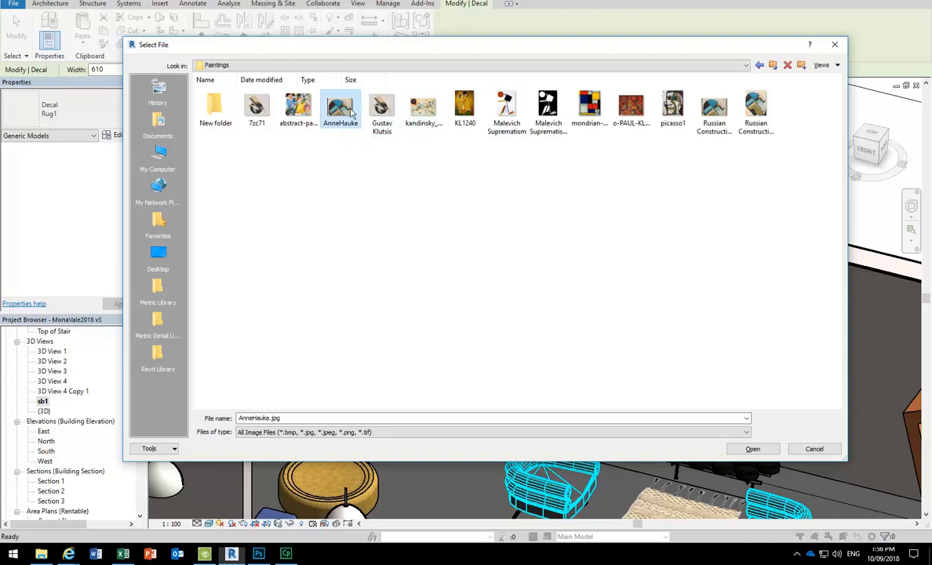
left_click(289, 107)
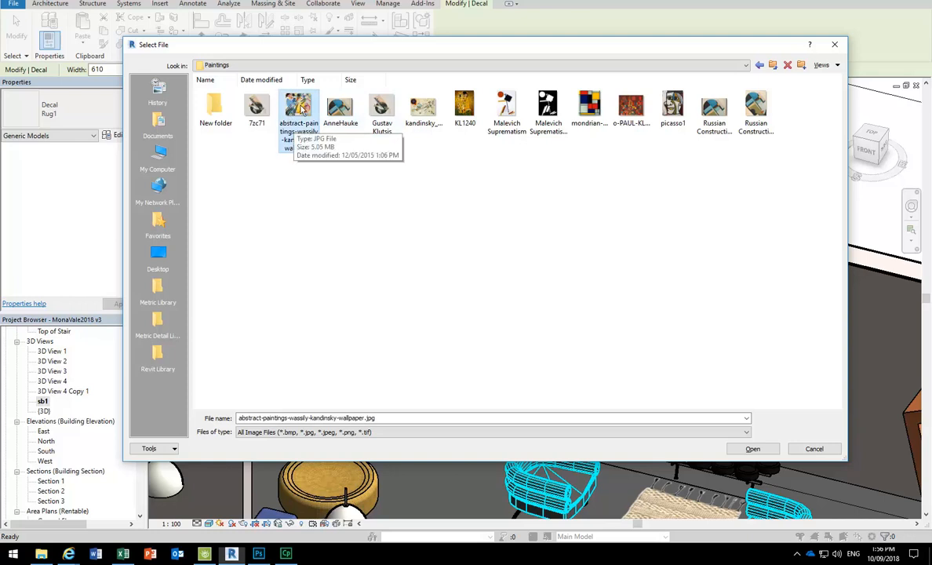
double_click(299, 108)
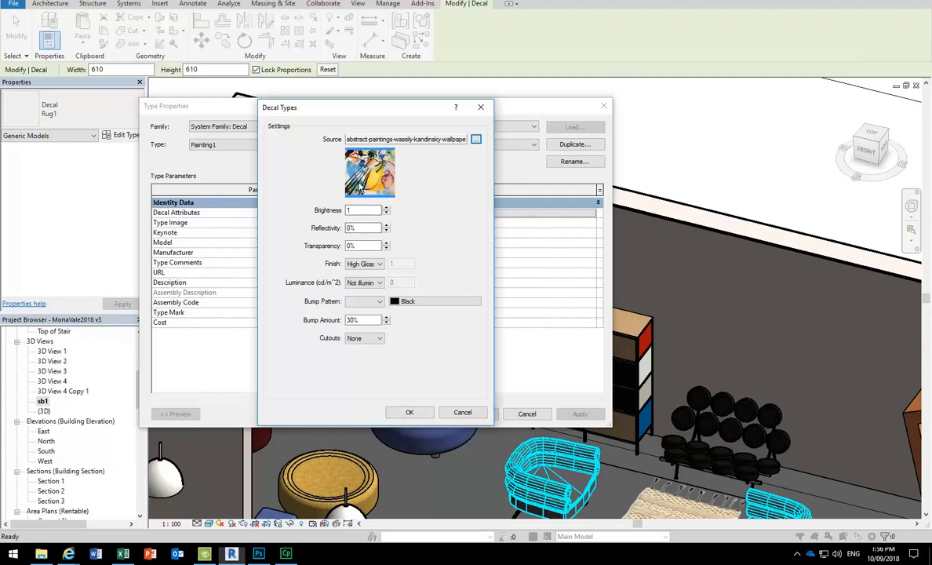
Give the Painting1 decal a Matte finish and a bump amount of 0, and accept the type settings
left_click(363, 264)
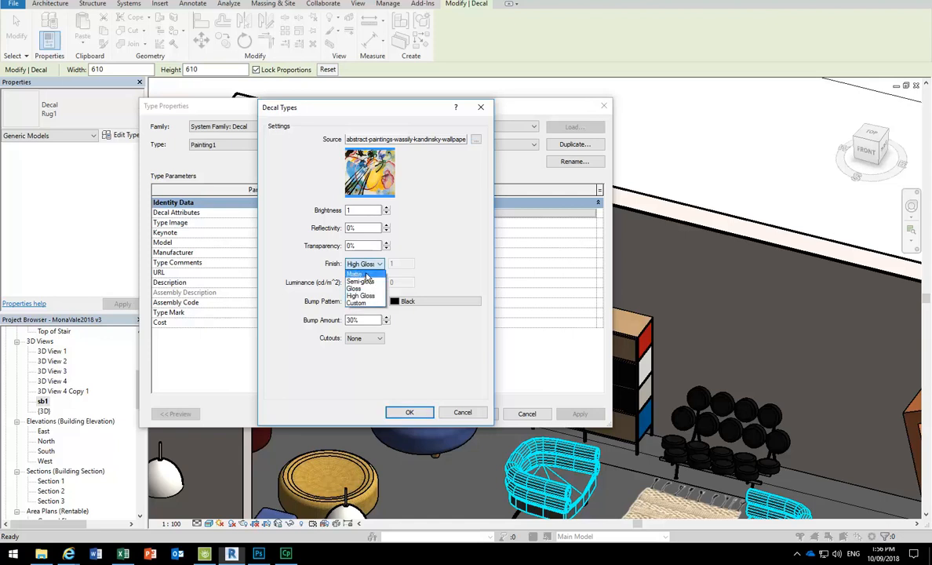
left_click(366, 274)
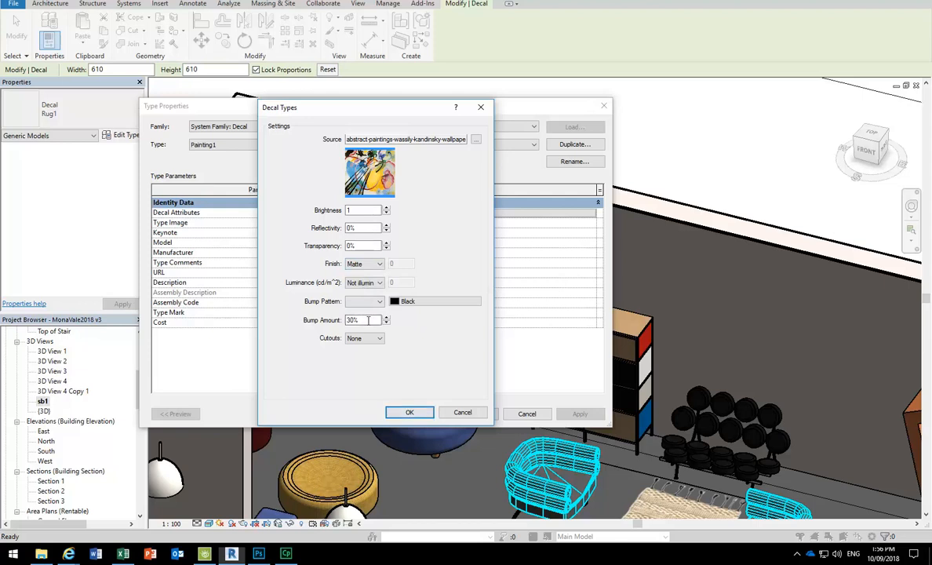
left_click_drag(368, 320, 317, 326)
type("0")
left_click(403, 413)
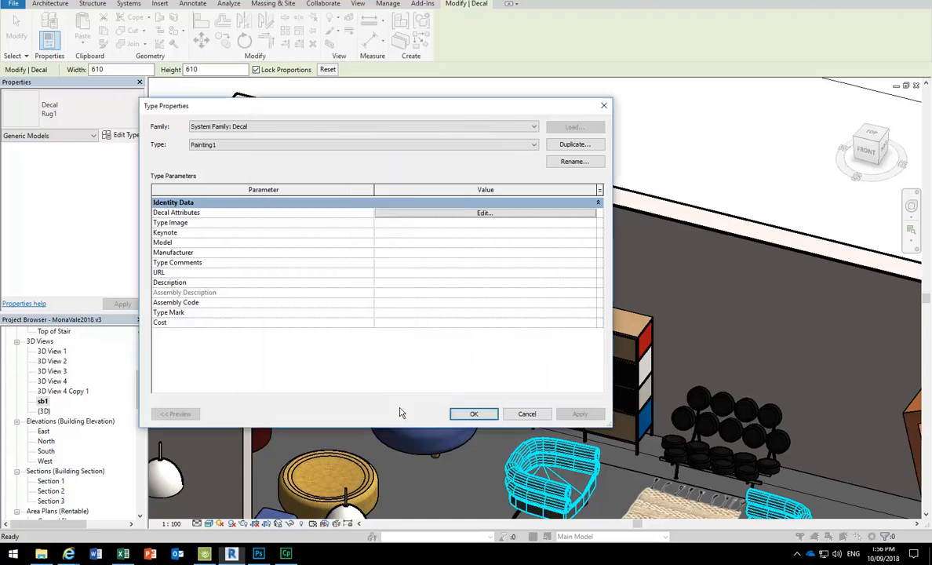
left_click(473, 416)
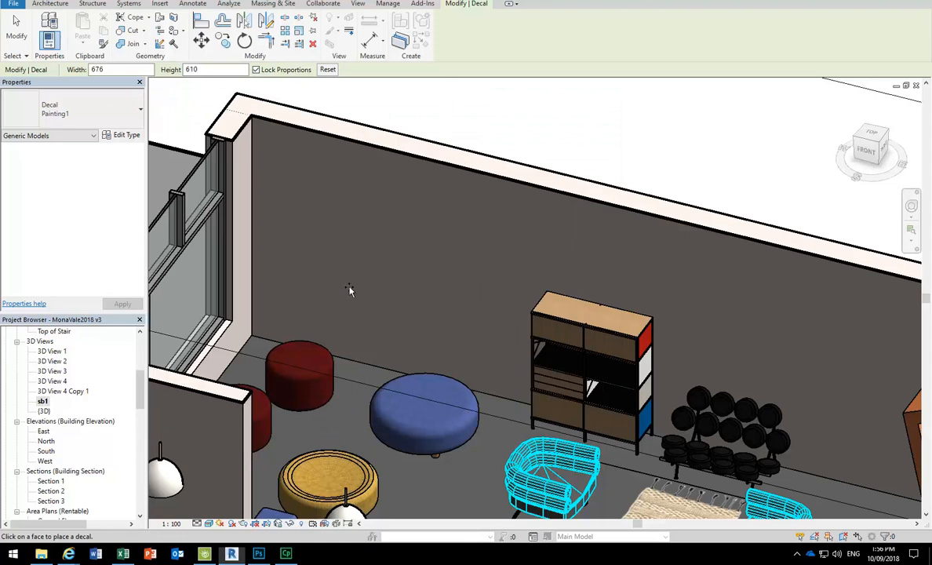
Place the Painting1 decal on the long wall, between the window and the shelving unit, and end the command
left_click(350, 291)
right_click(385, 222)
left_click(409, 232)
scroll(371, 224, "up", 4)
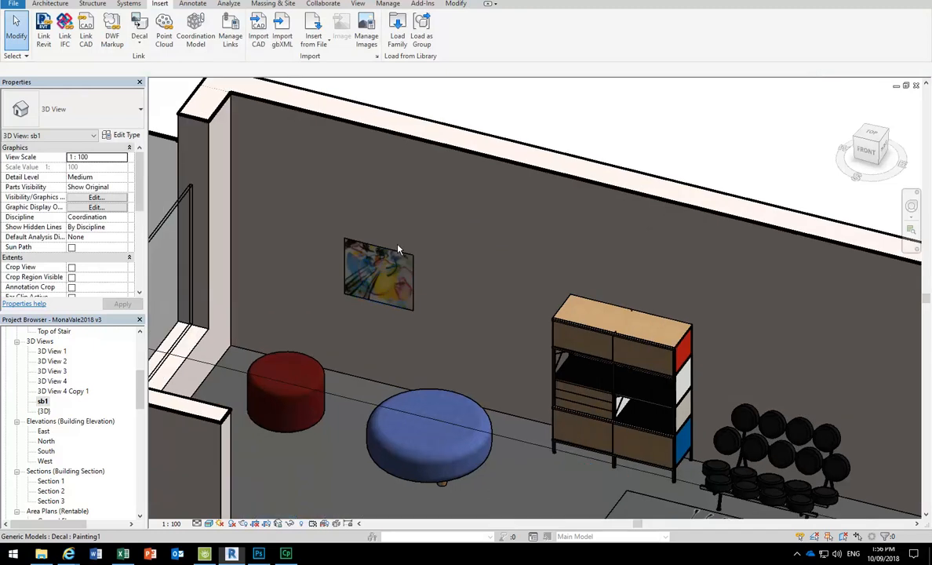
Enlarge the painting decal proportionally to about 1718 by 1550 mm and shift it slightly up the wall
left_click(395, 262)
left_click_drag(417, 253, 500, 206)
left_click_drag(336, 298, 299, 317)
left_click_drag(381, 181, 376, 166)
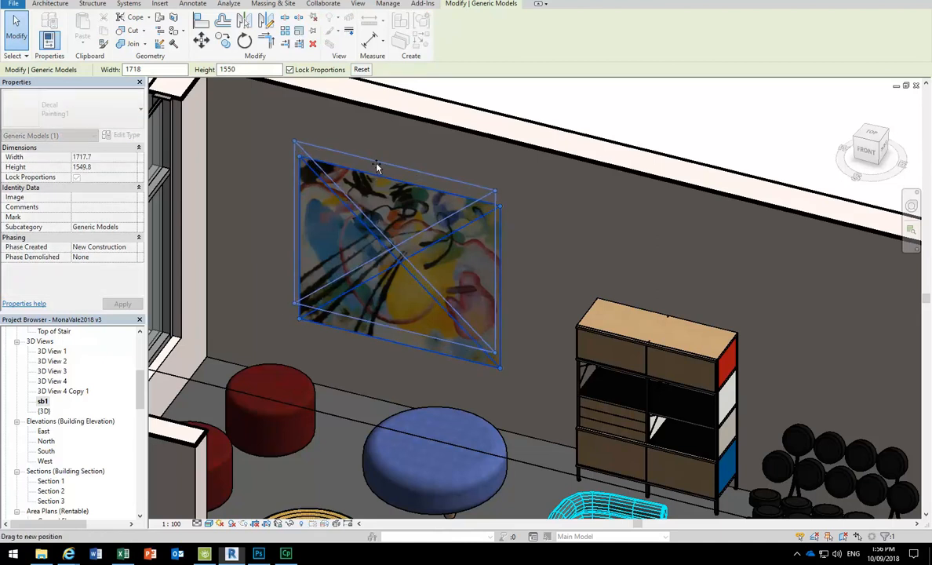
left_click(525, 280)
Unlock the painting decal's proportions and lower its top edge to make it about 1729 by 1419 mm
scroll(525, 281, "down", 4)
left_click_drag(526, 280, 476, 264)
scroll(476, 264, "up", 3)
left_click(451, 241)
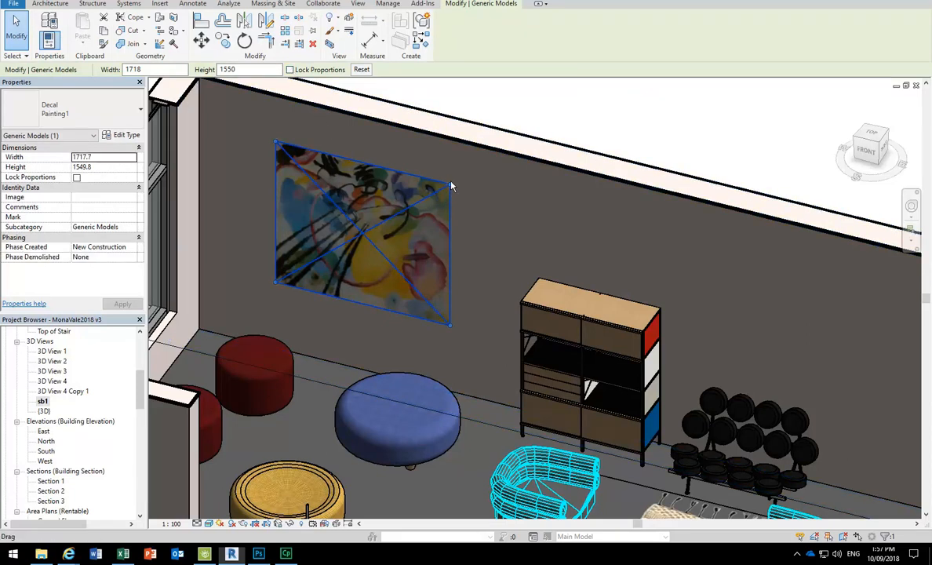
mouse_move(451, 186)
left_mouse_down()
mouse_move(452, 216)
mouse_move(453, 200)
mouse_move(421, 180)
mouse_move(451, 201)
left_mouse_up()
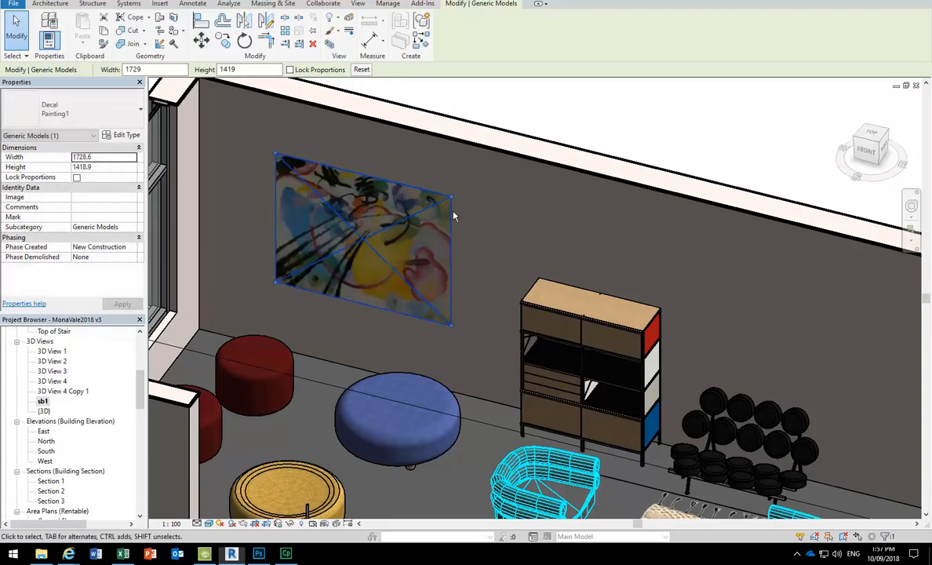
left_click(487, 235)
Open the Ground Floor plan at the room with the stools, shelving unit and armchairs
scroll(502, 252, "down", 2)
left_click_drag(505, 255, 475, 236)
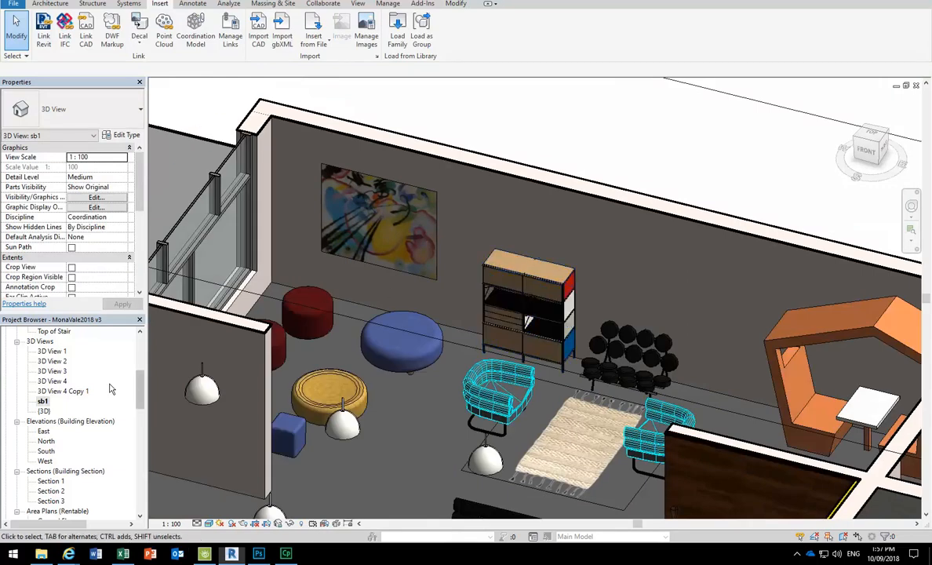
scroll(140, 376, "up", 5)
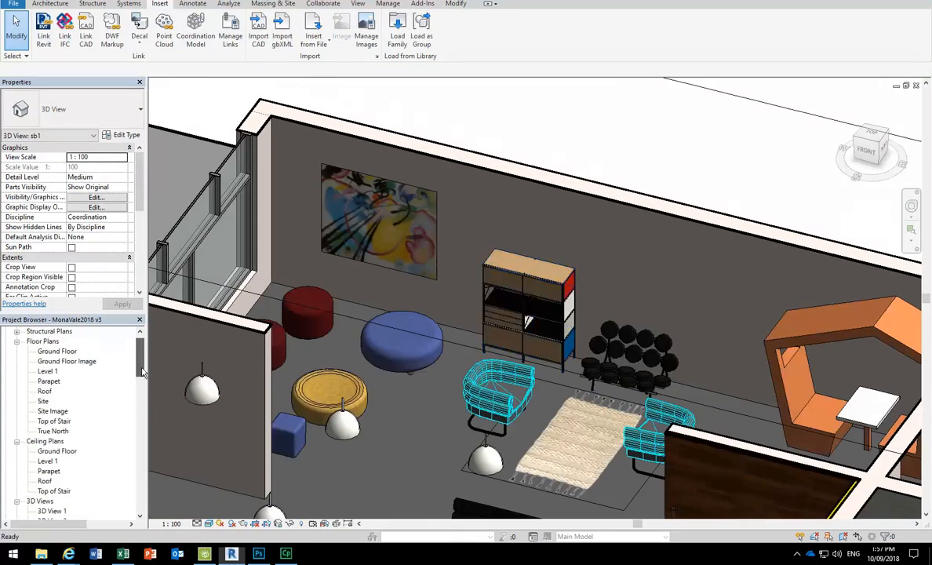
double_click(57, 353)
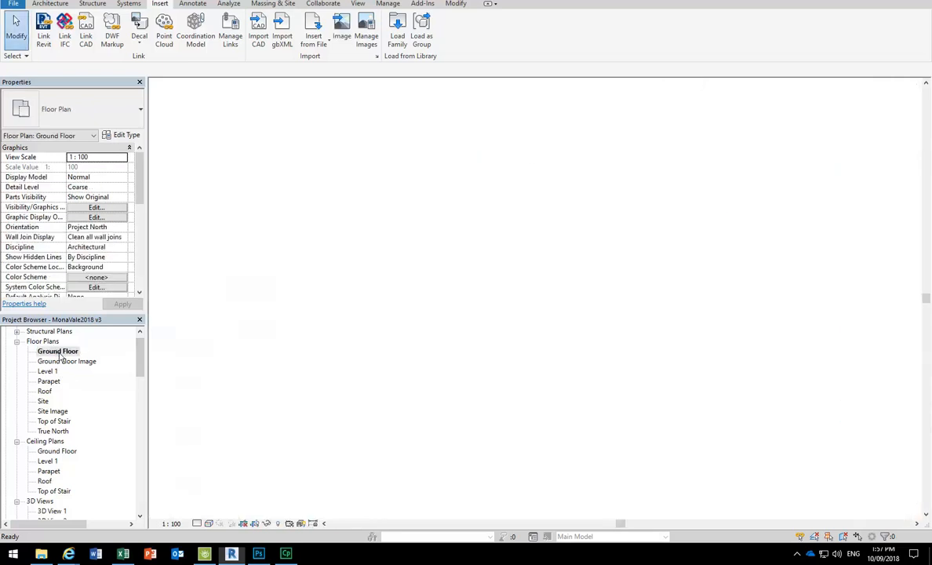
scroll(625, 280, "up", 5)
left_click_drag(519, 301, 575, 387)
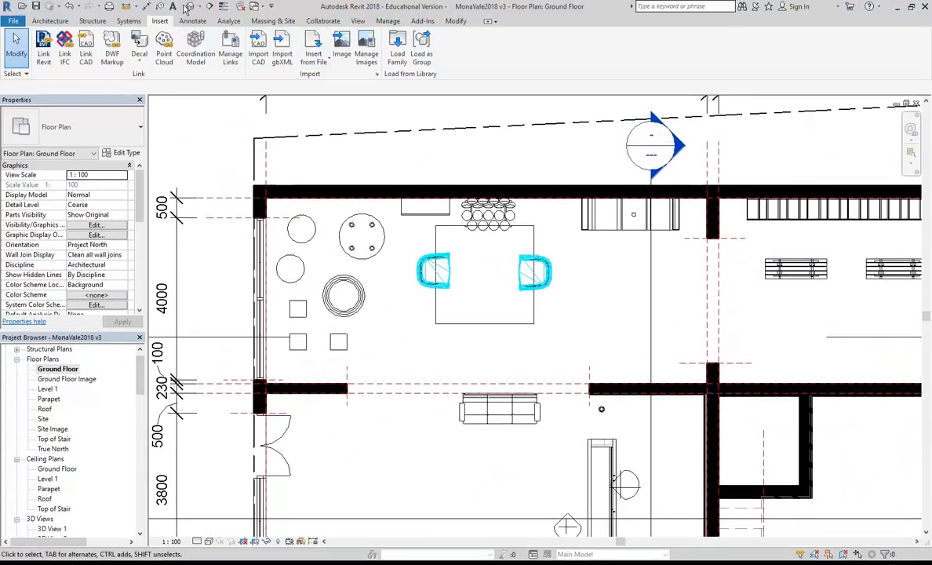
Create a camera view from the room's window-side corner opposite the painting wall, with the target beyond that wall near the shelving unit
left_click(200, 7)
left_click(201, 34)
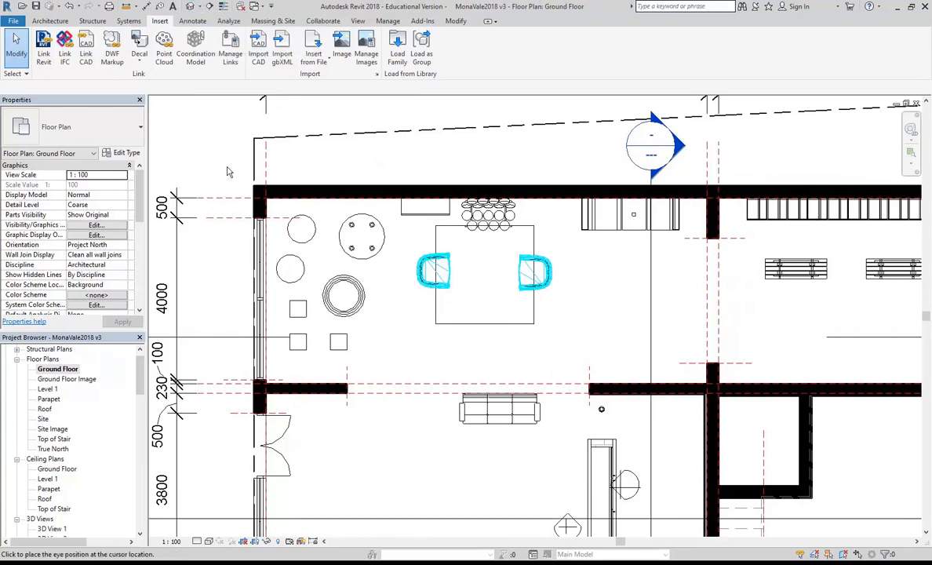
left_click(274, 373)
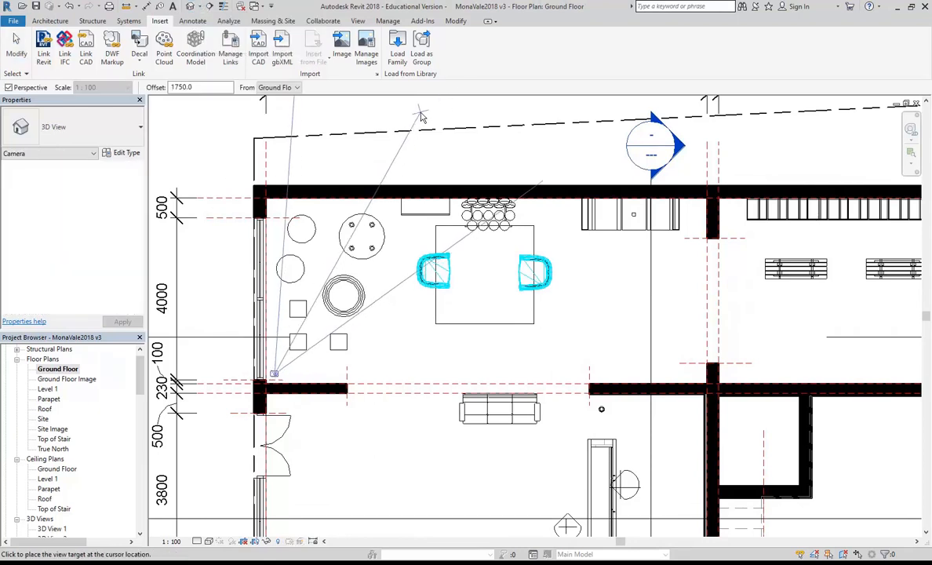
left_click(422, 115)
key("Escape")
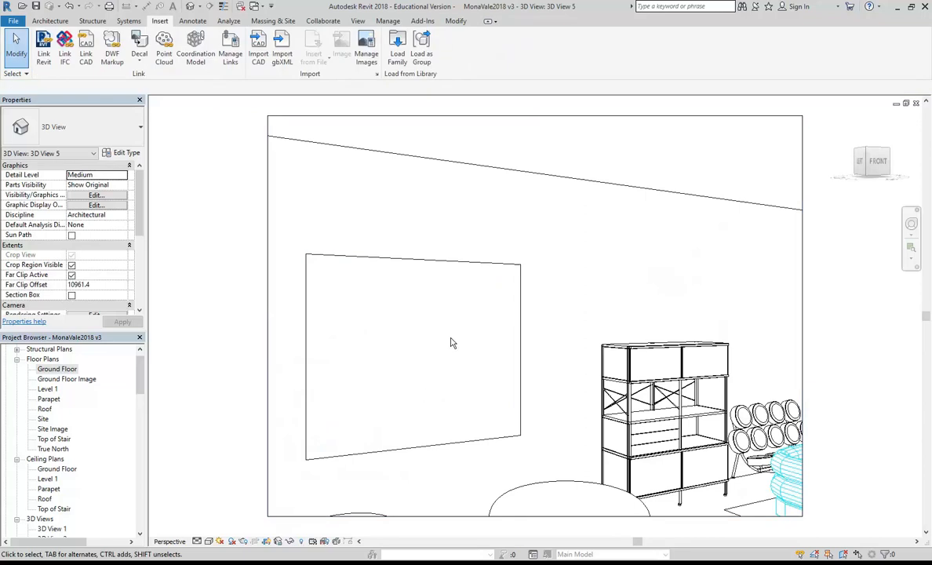
Set the visual style of 3D View 5 to Realistic
scroll(451, 337, "down", 1)
left_click_drag(442, 340, 402, 328)
scroll(401, 328, "up", 1)
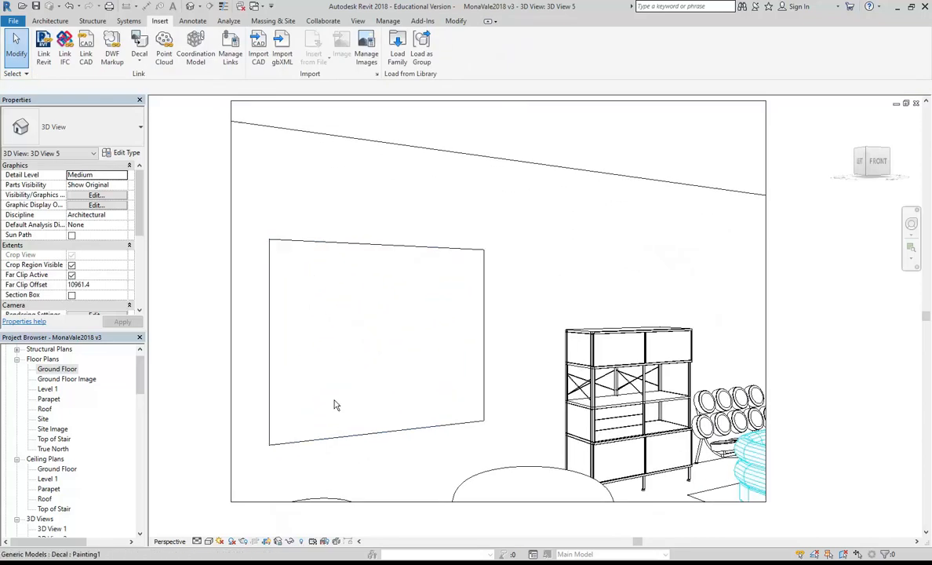
left_click(208, 541)
left_click(235, 517)
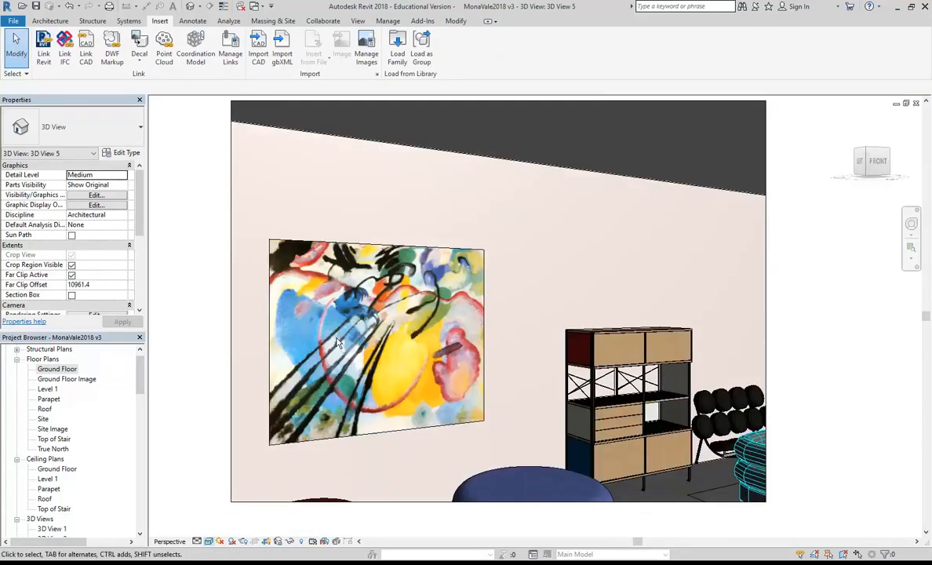
Enlarge the crop region of 3D View 5 downward and on both sides to take in the stools, window edge and armchairs
scroll(339, 343, "down", 4)
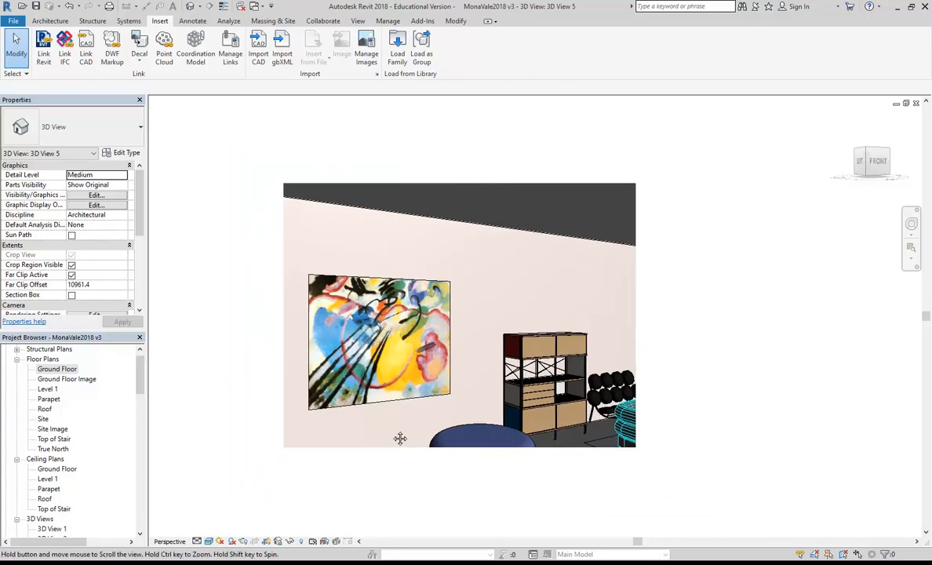
left_click_drag(405, 440, 387, 432)
left_click(444, 420)
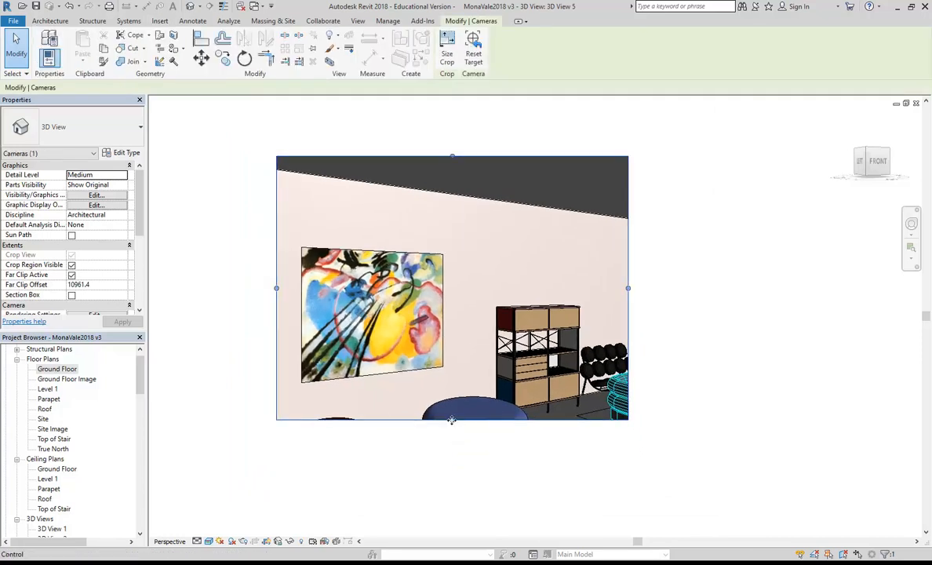
left_click_drag(452, 420, 447, 511)
left_click_drag(276, 334, 180, 334)
left_click_drag(627, 333, 703, 333)
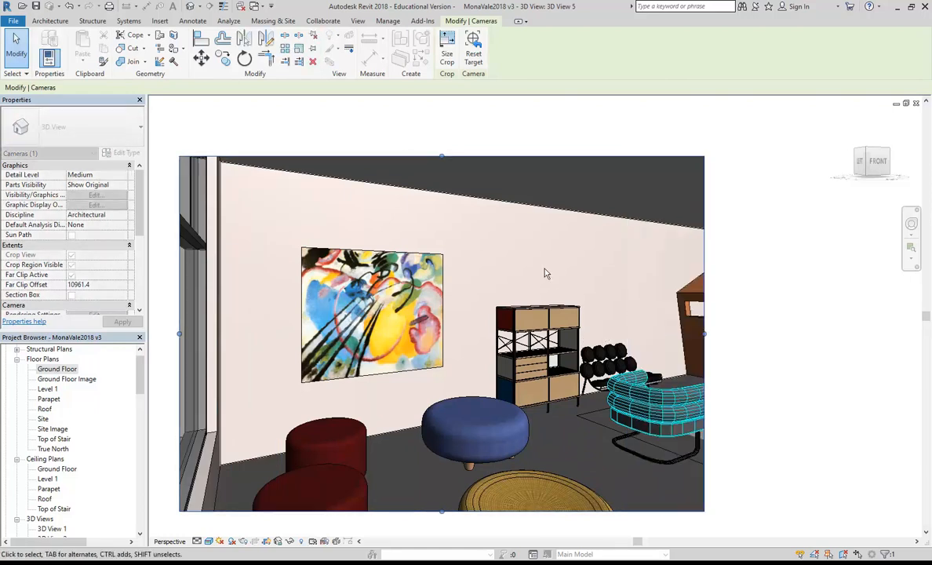
left_click(542, 247)
left_click_drag(549, 248, 571, 233)
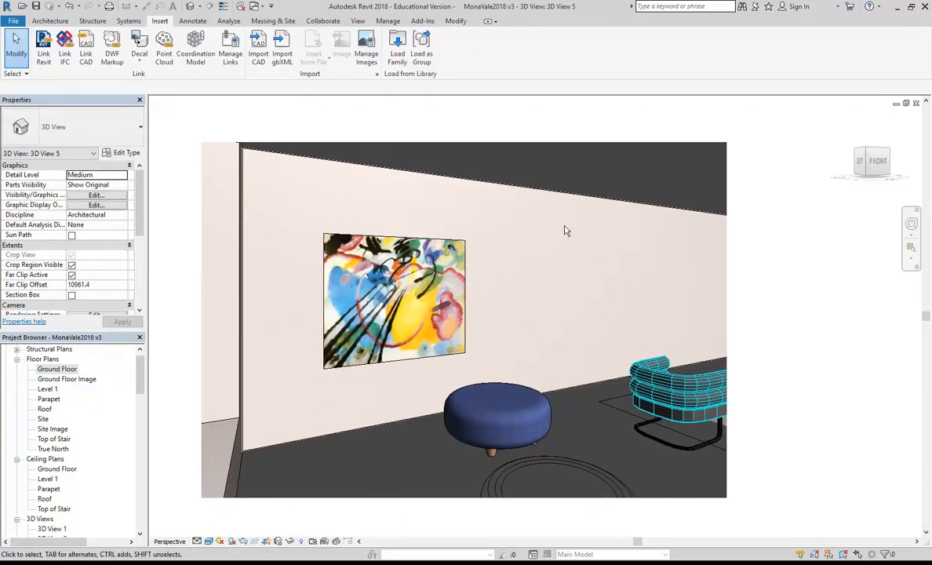
scroll(564, 229, "up", 1)
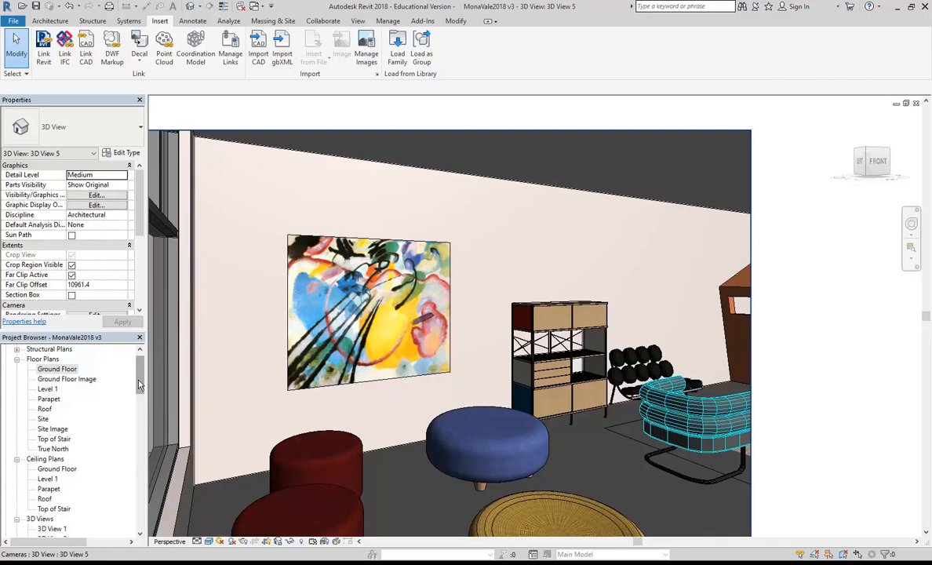
On the Ground Floor plan, create a camera view from the stool room's inner end opposite the windows, with the target beyond the window wall
scroll(139, 383, "up", 1)
double_click(58, 378)
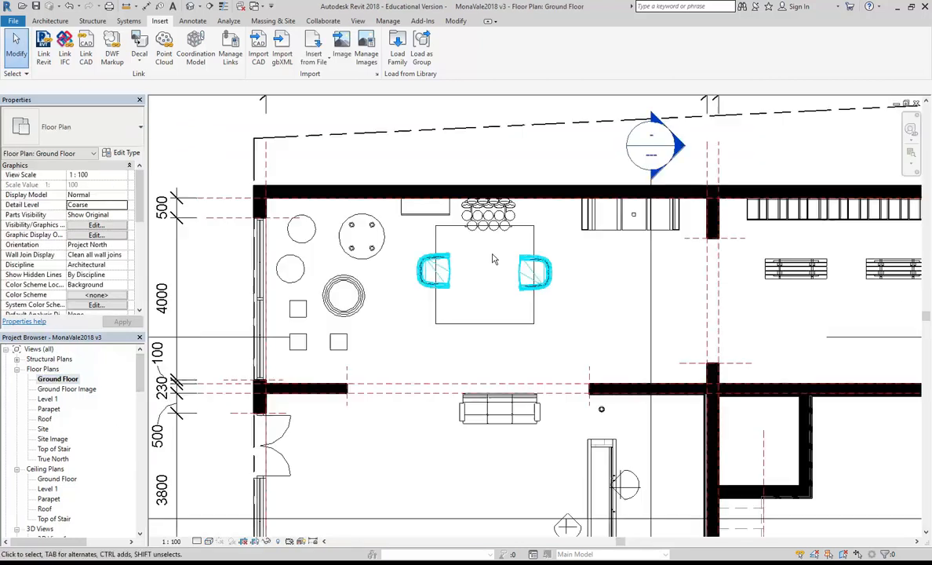
scroll(502, 266, "down", 2)
scroll(552, 302, "up", 4)
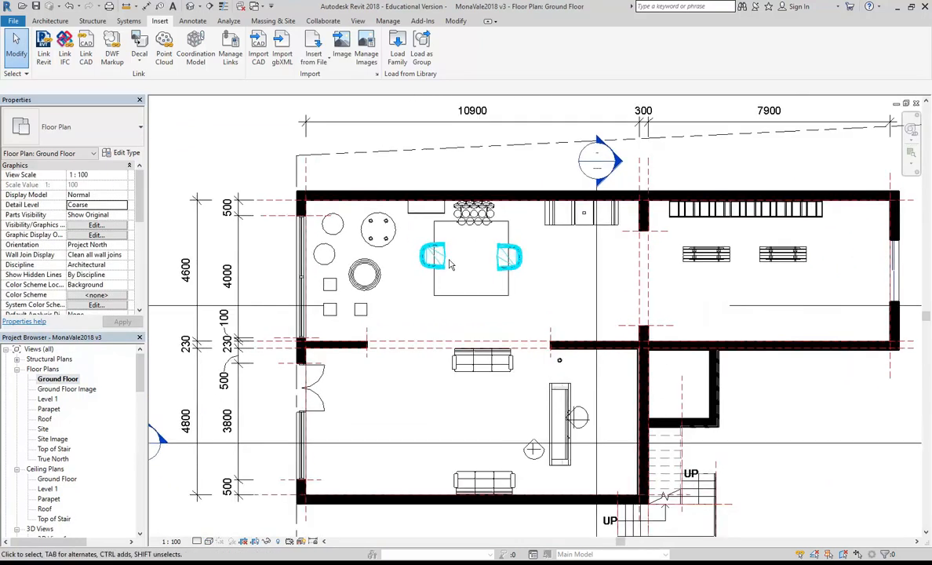
left_click(199, 7)
left_click(206, 33)
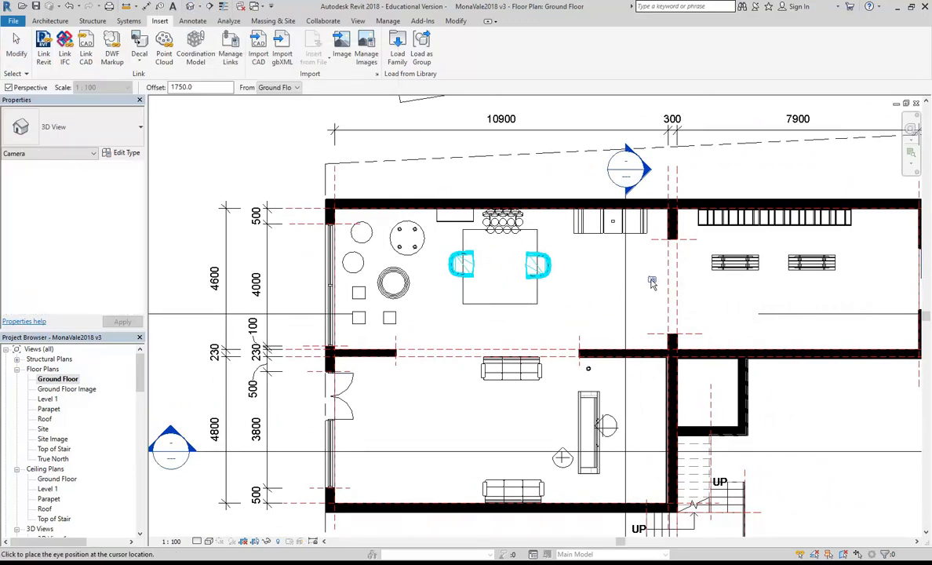
left_click(612, 327)
scroll(451, 292, "down", 3)
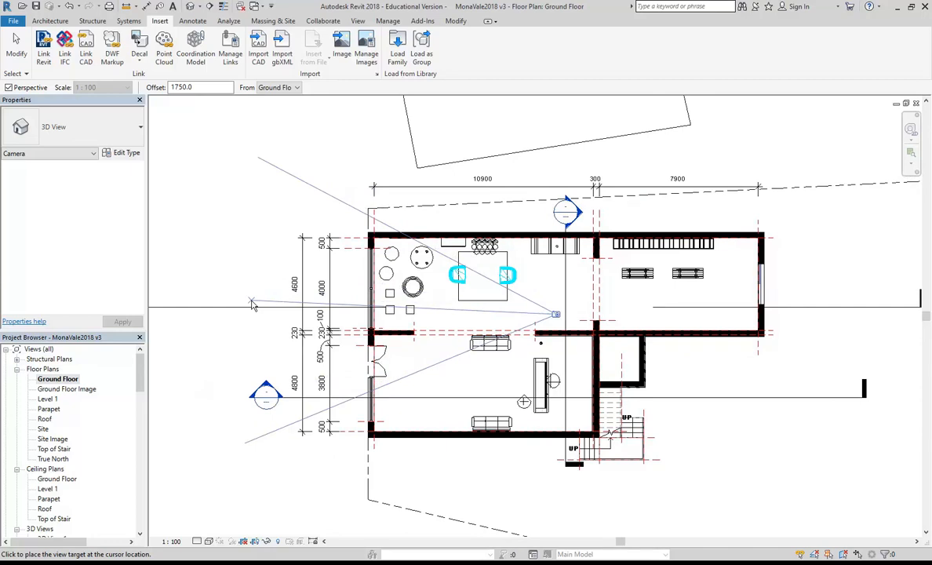
left_click(251, 305)
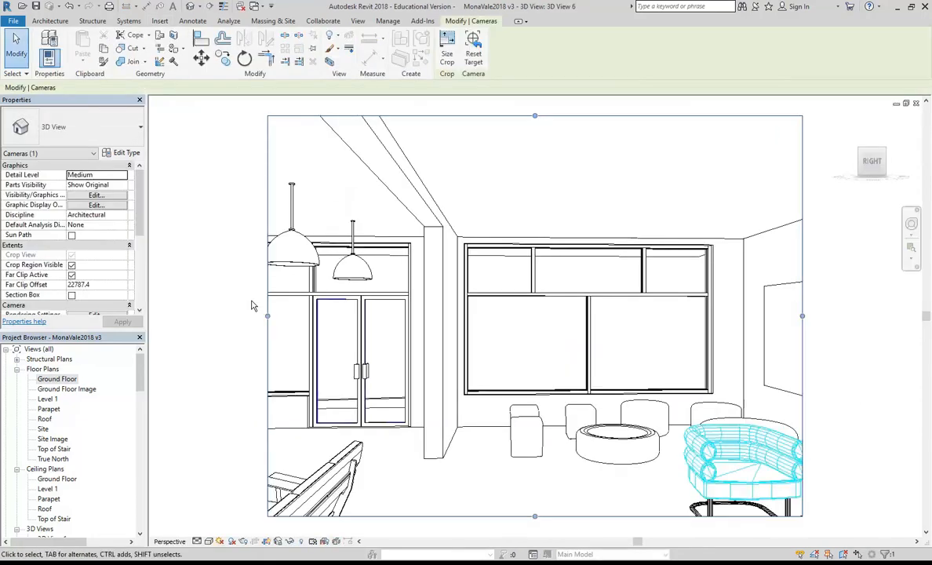
key("Escape")
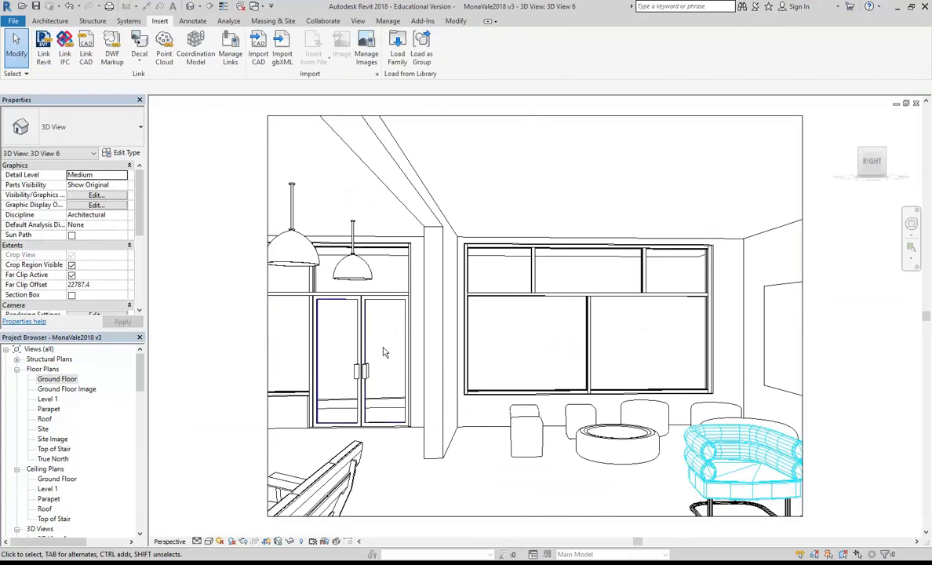
Set the visual style of 3D View 6 to Realistic
left_click(209, 541)
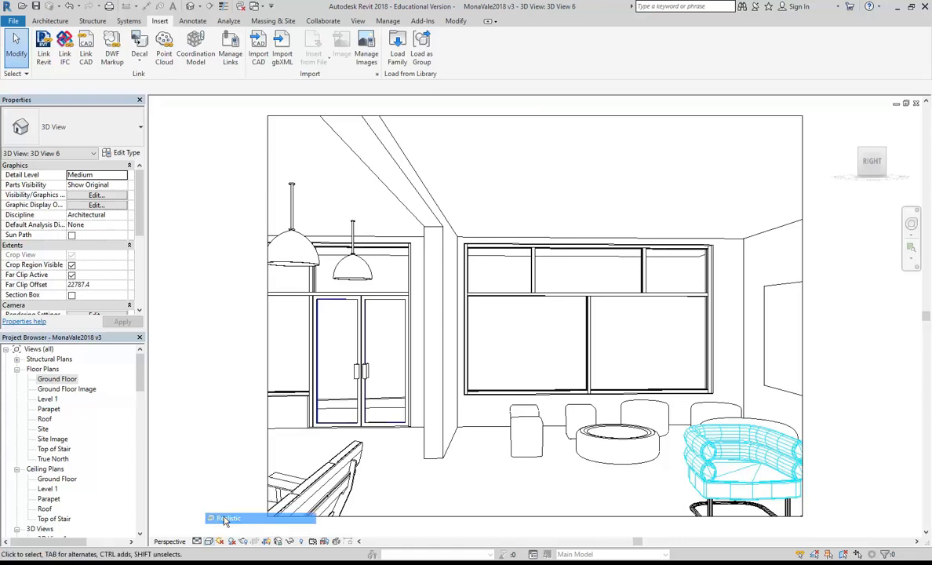
left_click(228, 518)
left_click(536, 345)
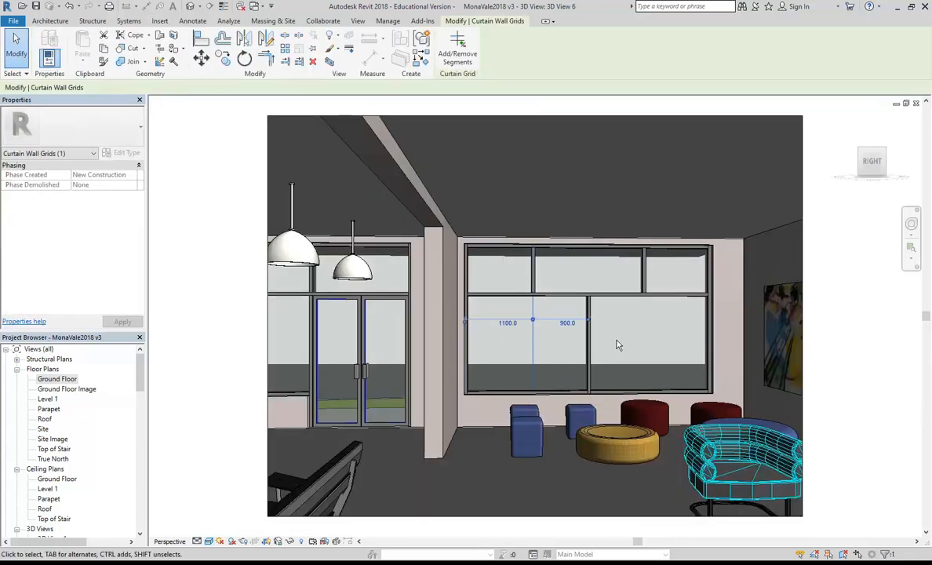
key("Escape")
left_click_drag(613, 310, 570, 306)
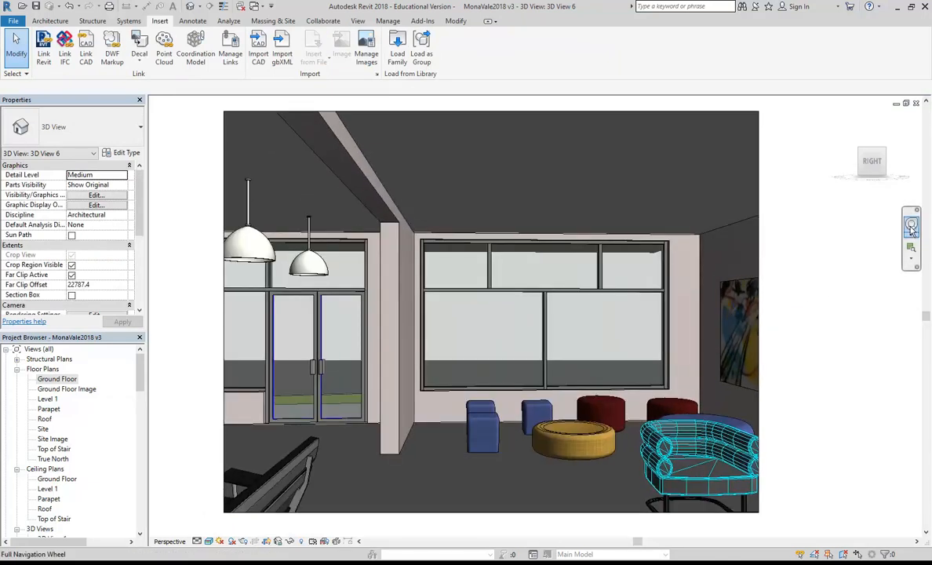
Move the 3D View 6 camera with the navigation wheel to include the rug and shelving unit, and turn off far clipping
left_click(911, 224)
left_click_drag(476, 293, 518, 478)
left_click_drag(447, 432, 428, 416)
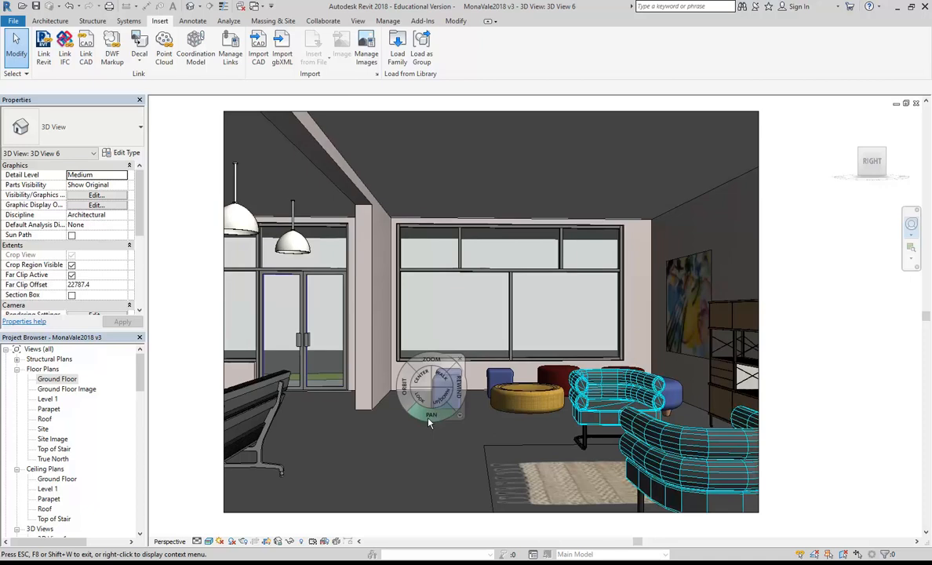
left_click(461, 359)
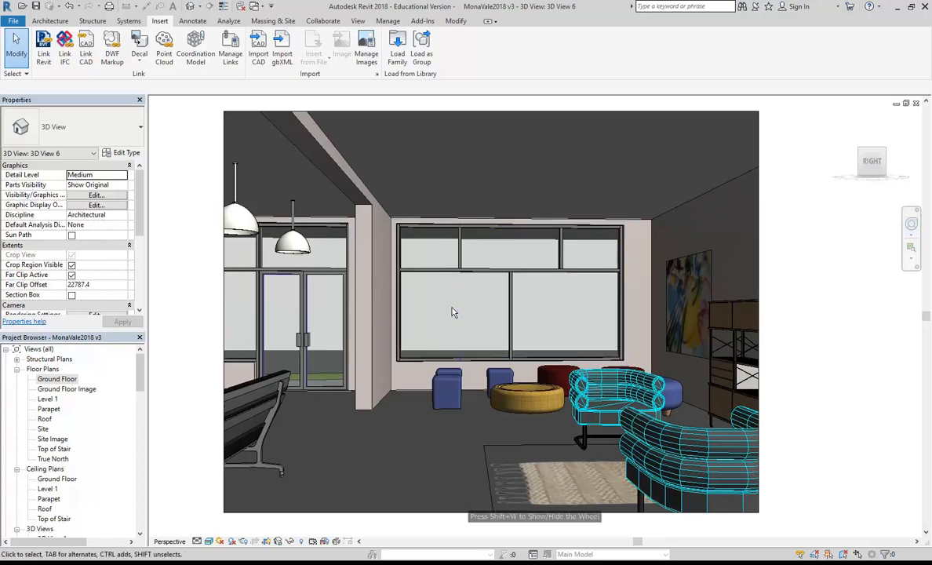
left_click(72, 276)
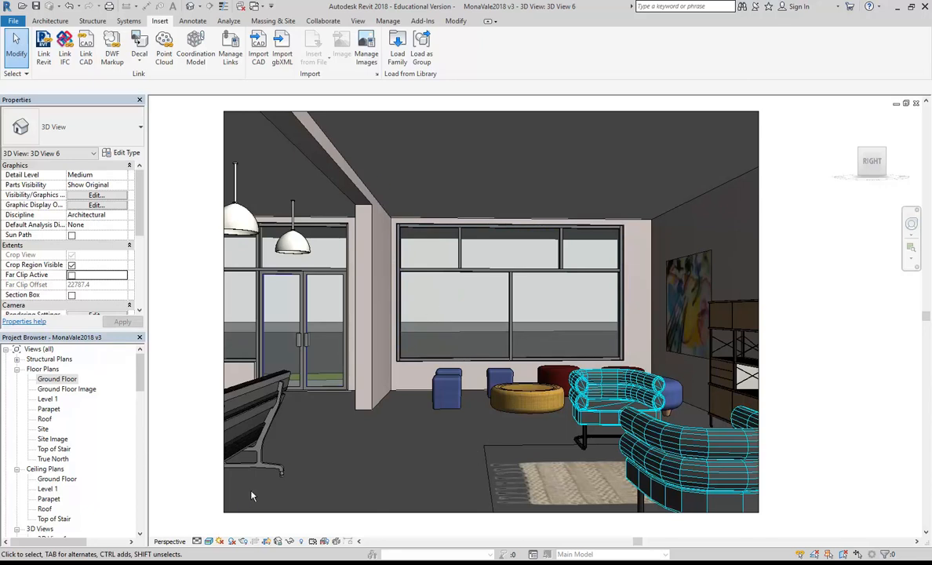
In the rendering settings, set the background style to Transparent and the lighting scheme to Interior: Artificial only
left_click(244, 541)
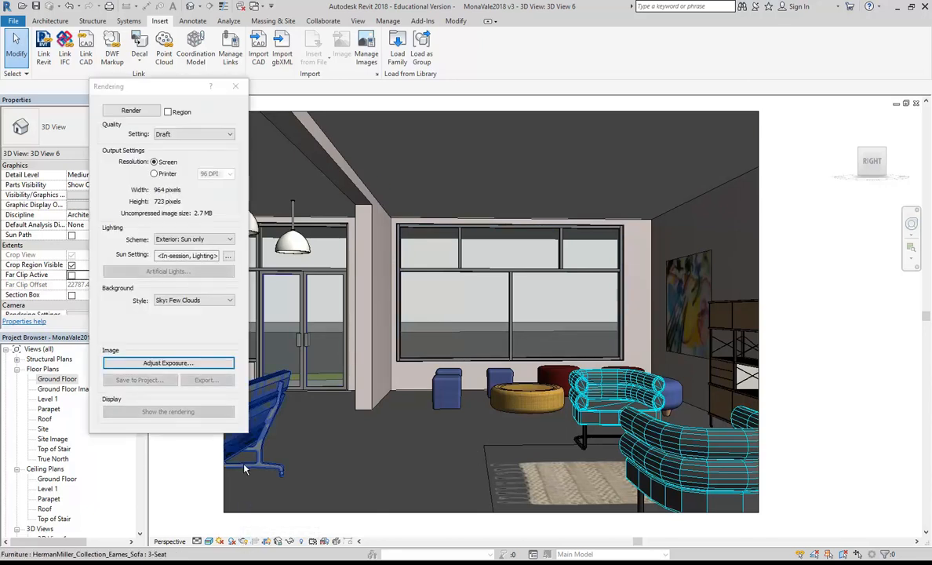
left_click(189, 300)
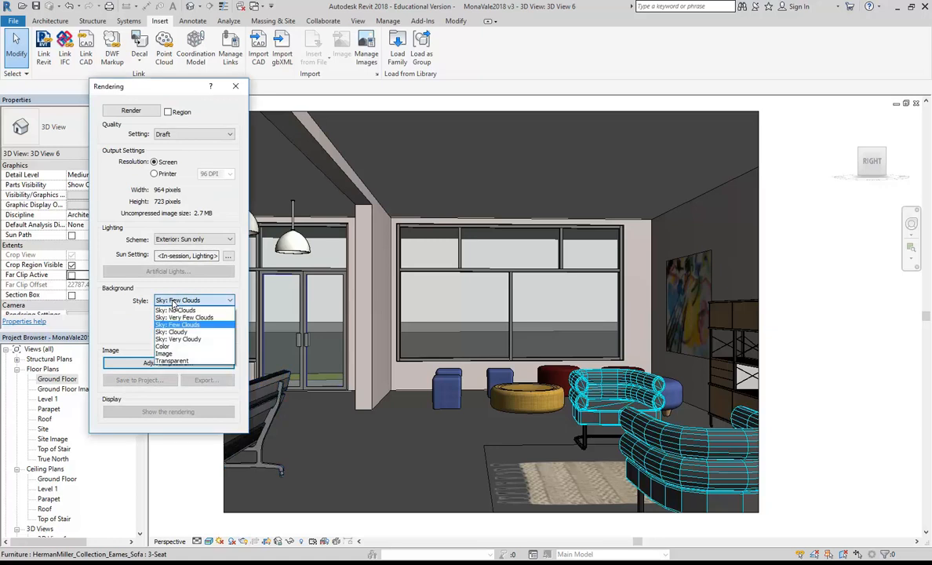
left_click(173, 362)
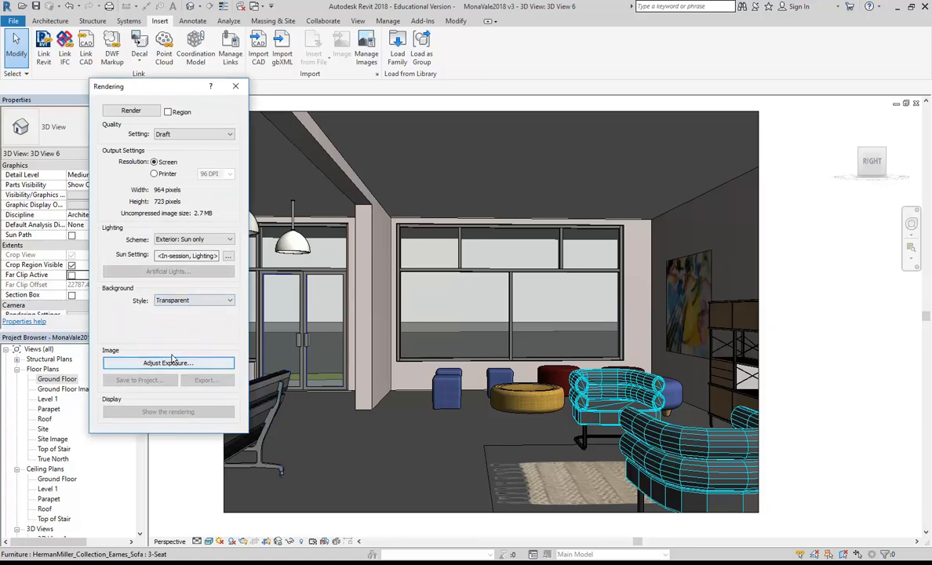
left_click(192, 239)
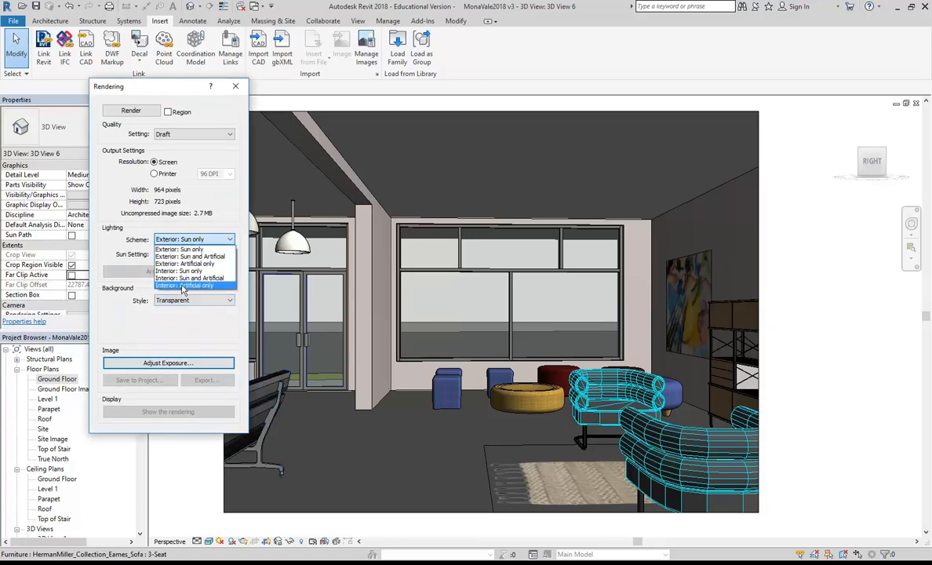
left_click(183, 286)
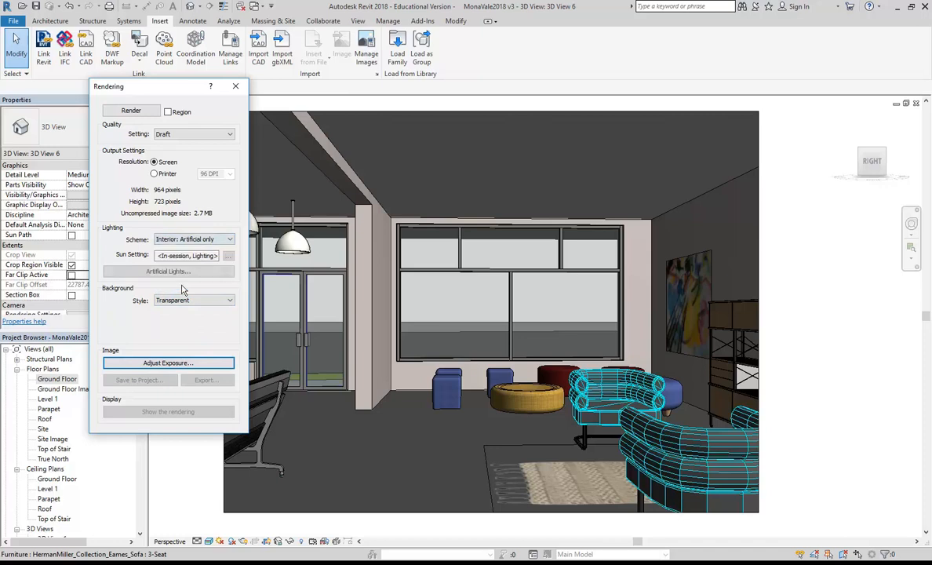
Start a Draft quality test rendering of 3D View 6, stop it and close the rendering settings
left_click(125, 110)
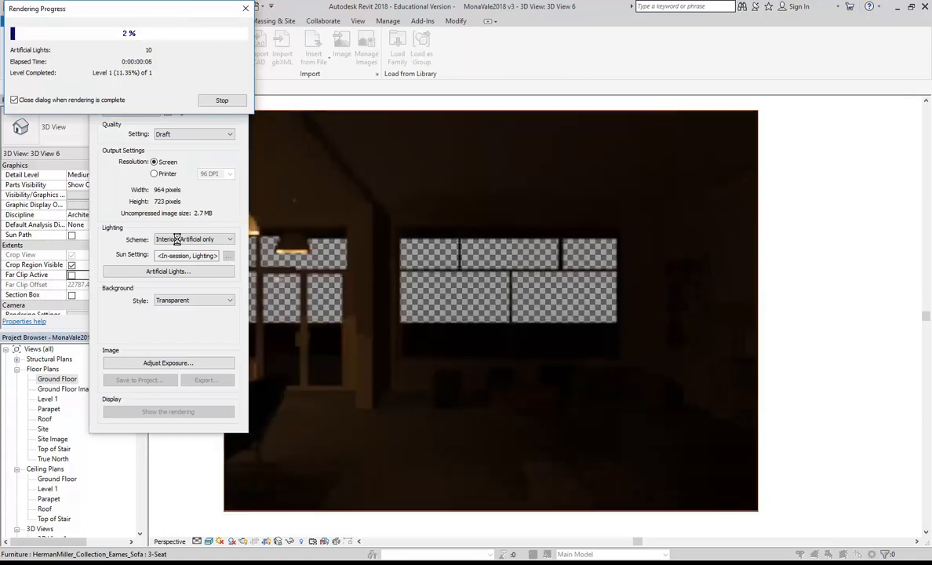
left_click(223, 100)
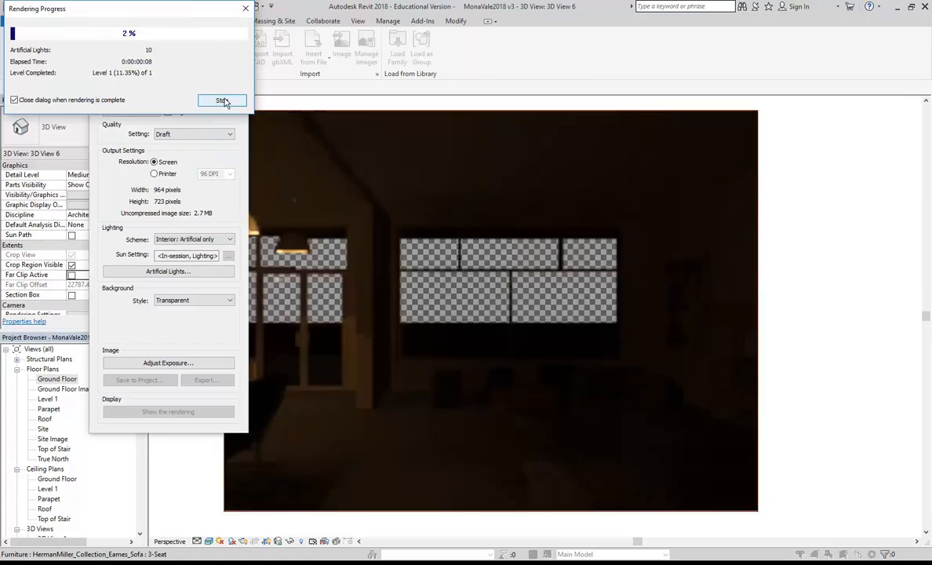
left_click(492, 286)
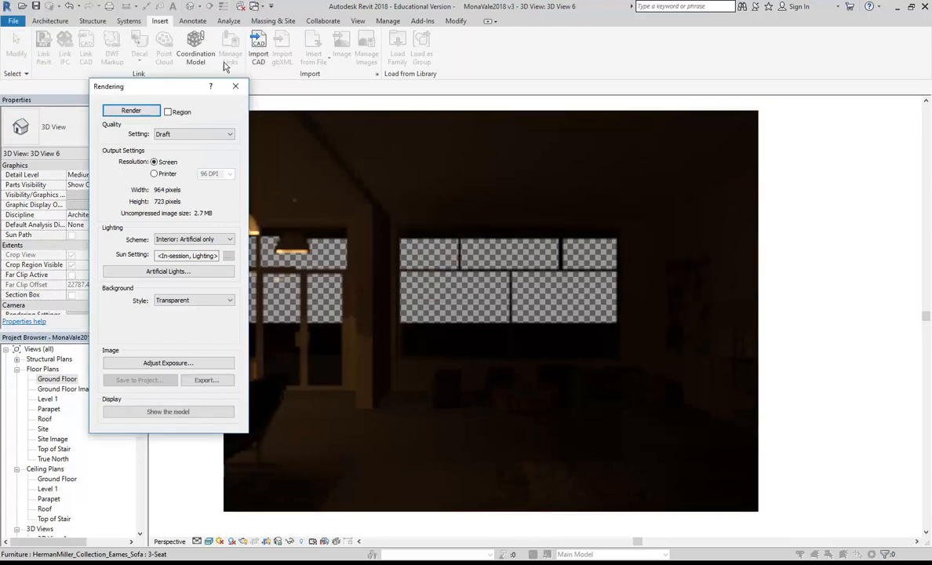
left_click(235, 86)
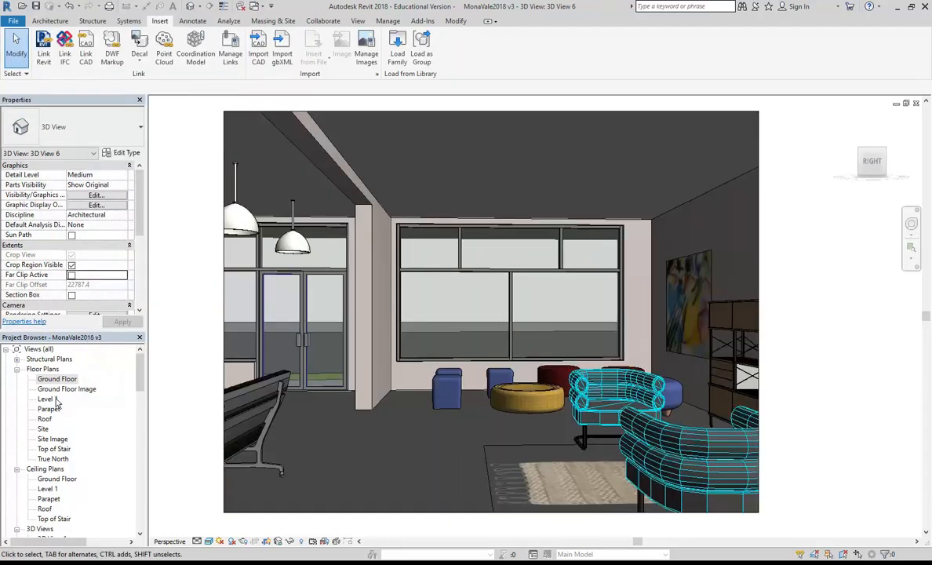
In the Ground Floor ceiling plan, copy the ceiling light near the double doors to two positions in line with it in the stool room
double_click(48, 379)
double_click(57, 478)
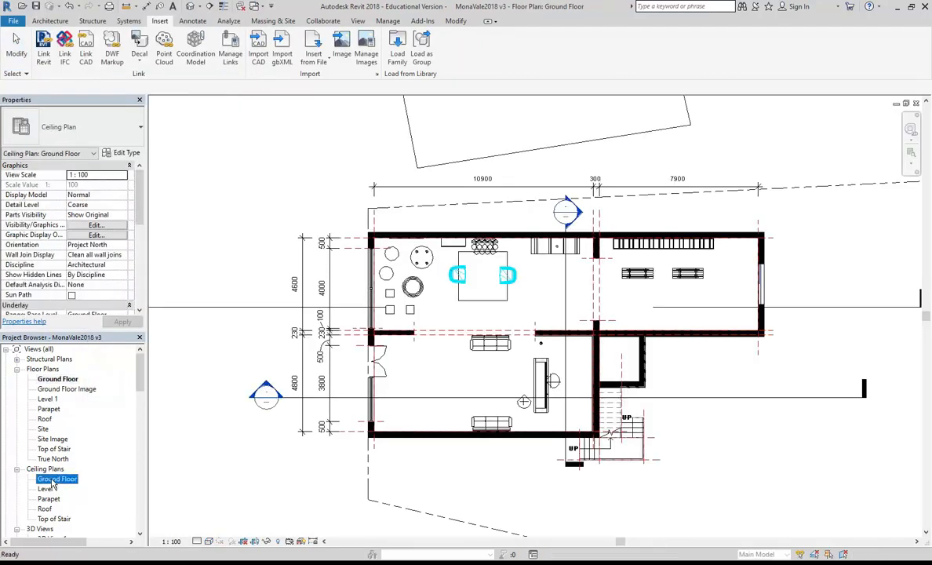
scroll(367, 258, "up", 2)
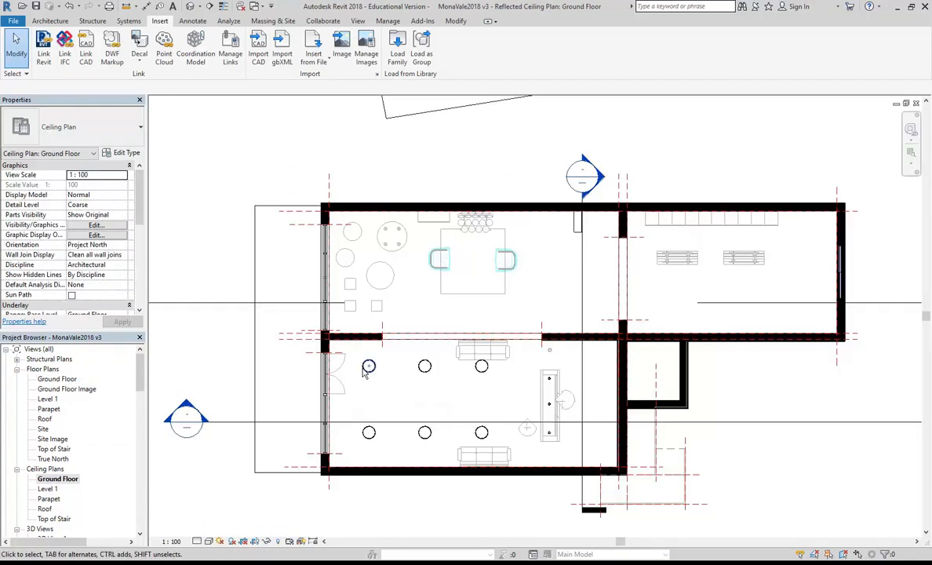
left_click(368, 362)
key("c")
key("o")
left_click(368, 365)
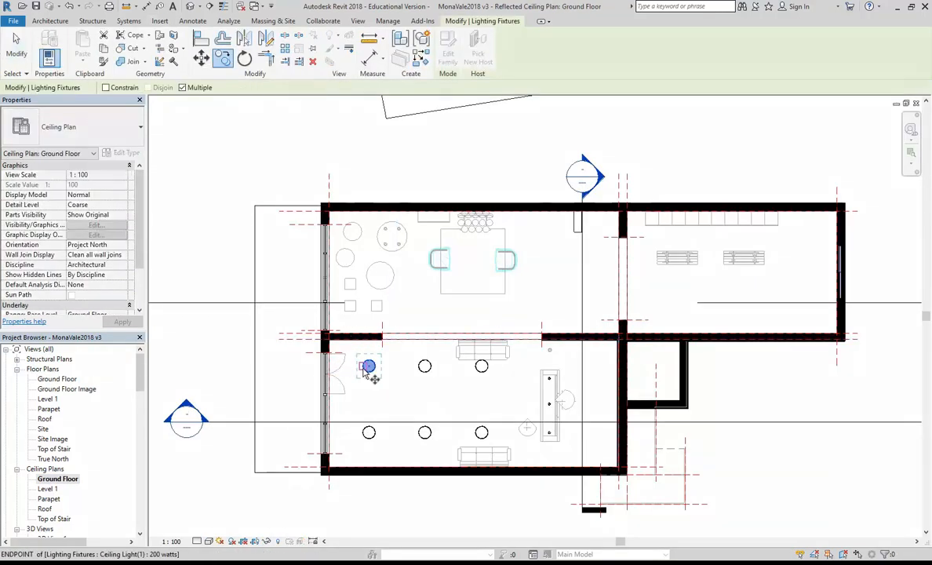
left_click(368, 302)
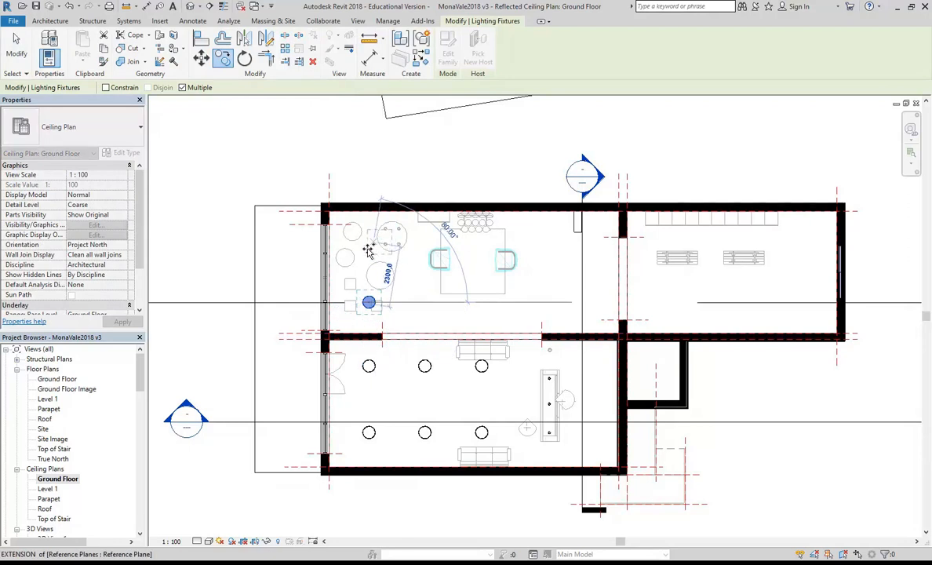
left_click(367, 243)
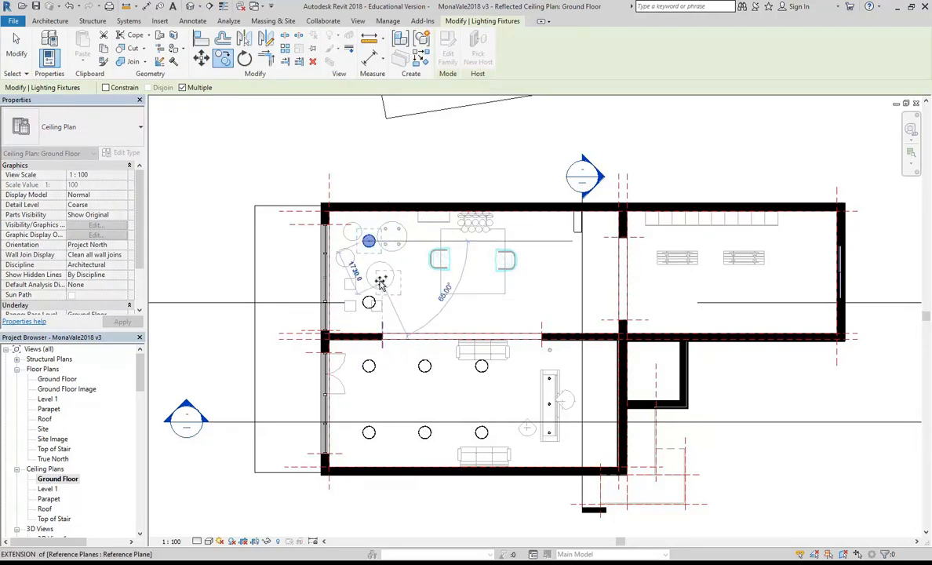
key("Escape")
Copy the two new ceiling lights horizontally along the room twice, placing the first pair 2000 mm away and the second over the rug
scroll(380, 283, "up", 2)
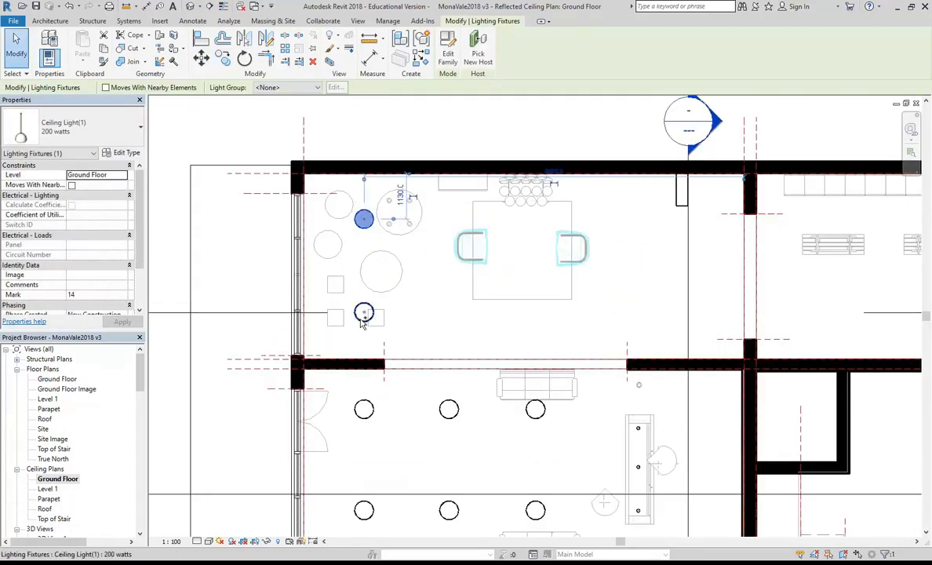
scroll(353, 317, "down", 1)
left_click(223, 58)
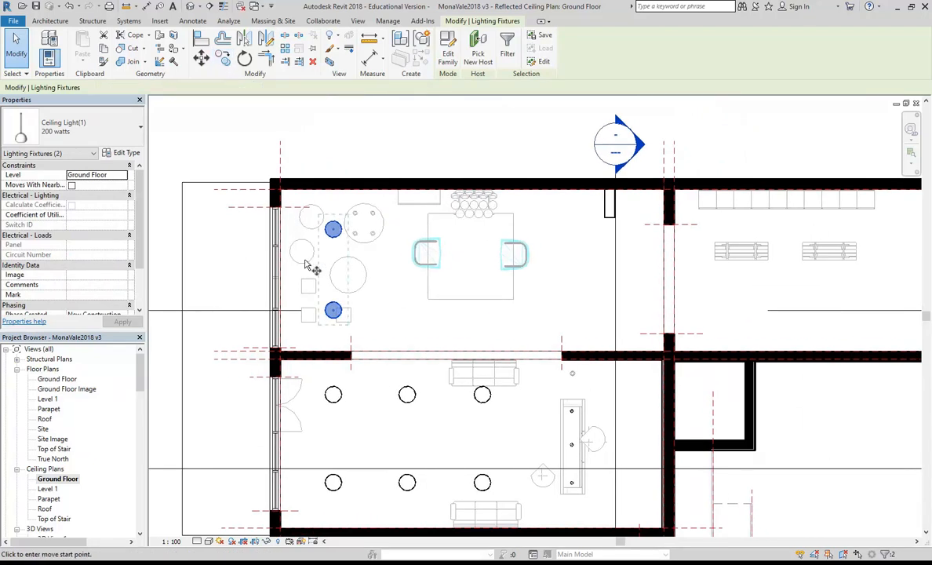
scroll(311, 270, "up", 2)
left_click(343, 266)
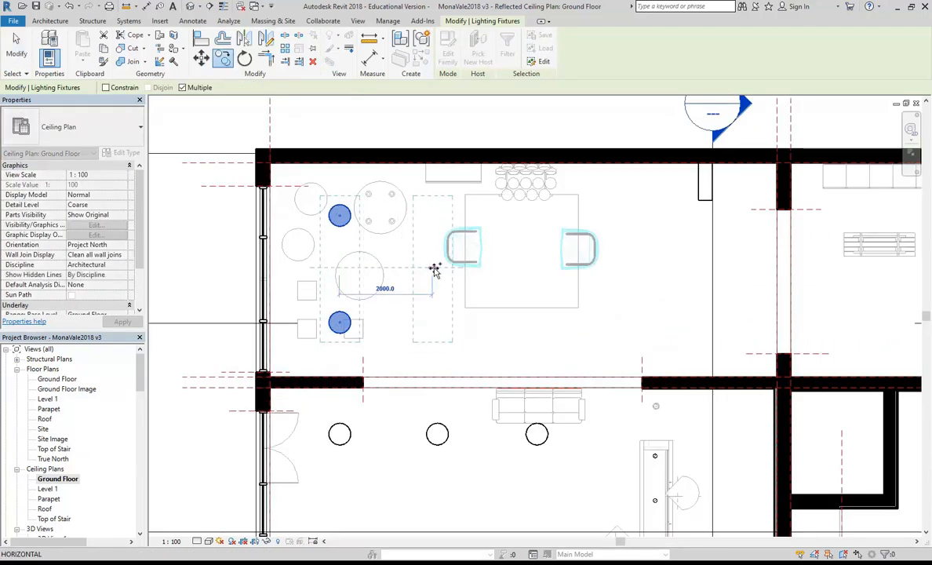
left_click(532, 268)
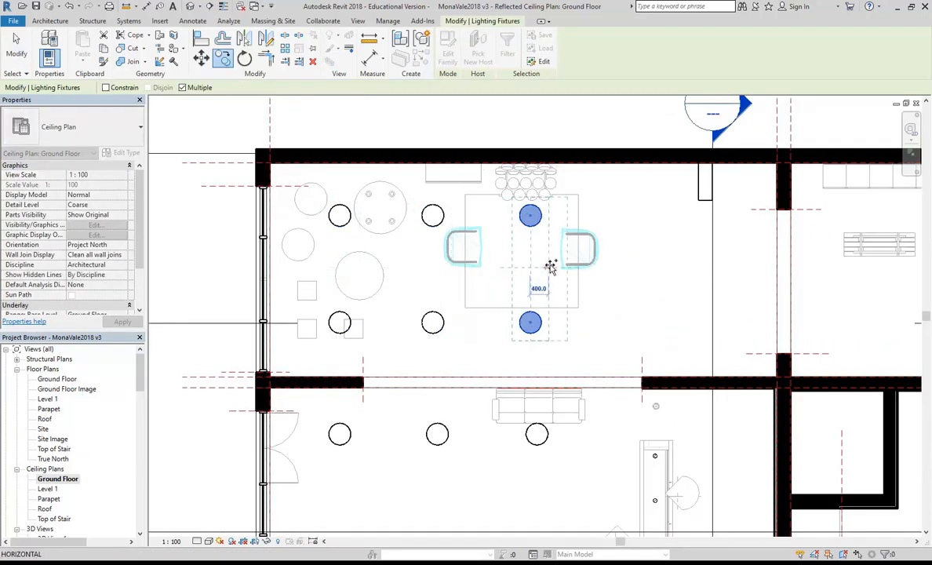
Place a further copy of the ceiling light pair horizontally beyond the rug, between the armchairs and the far cross wall, and finish copying
left_click_drag(604, 268, 448, 269)
left_click(491, 270)
right_click(495, 240)
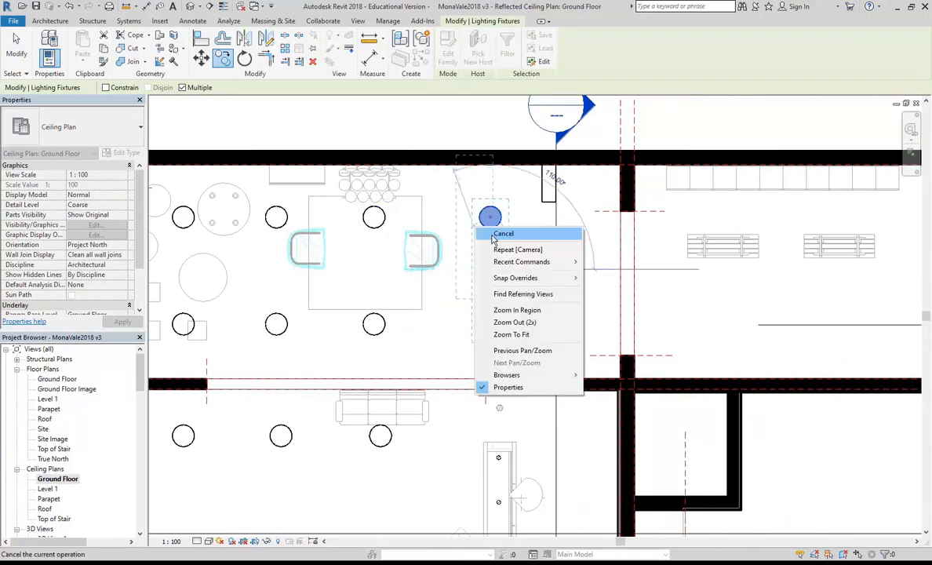
left_click(519, 243)
Open 3D View 6 and render it at Draft quality with the added ceiling lights
scroll(62, 478, "down", 3)
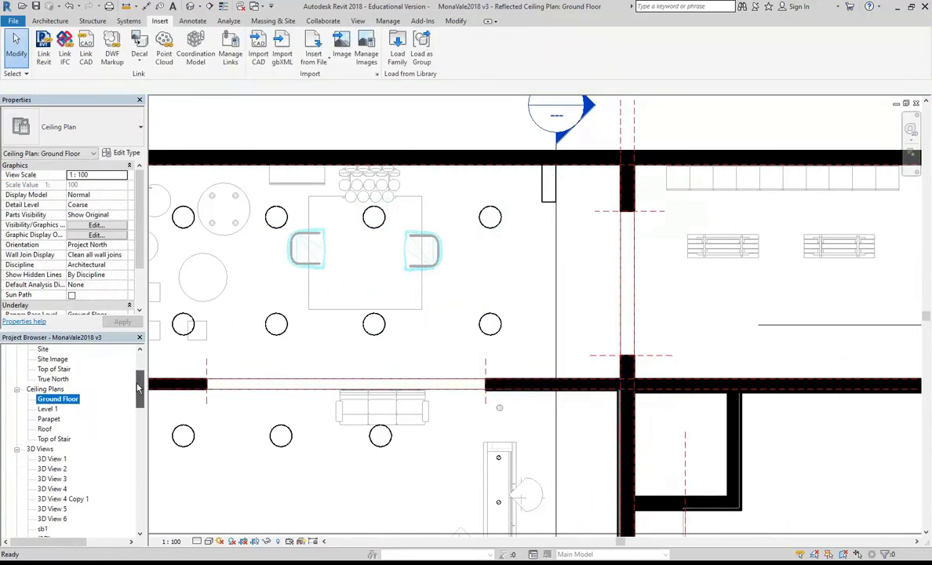
double_click(53, 498)
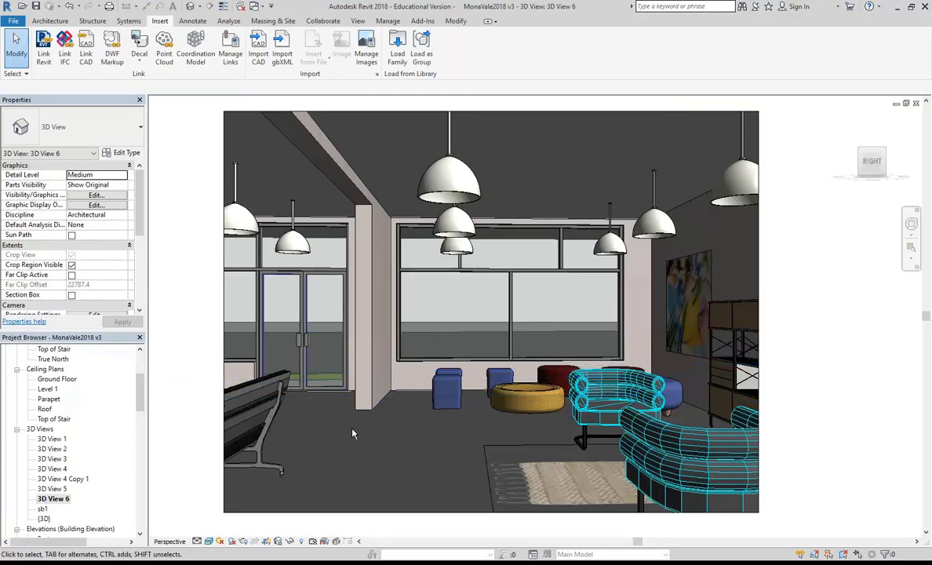
left_click(244, 541)
left_click(130, 111)
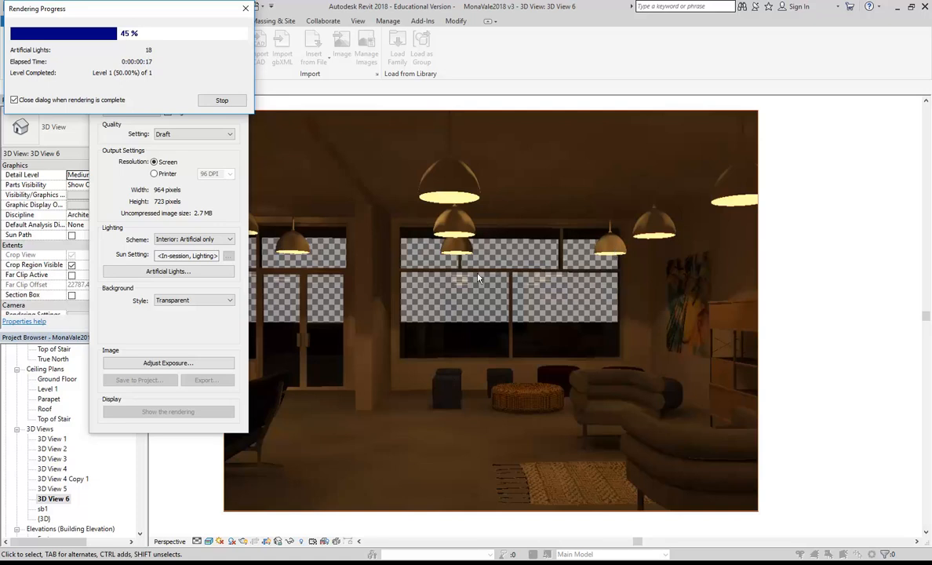
Adjust the rendering's exposure to an exposure value of 5.66 and a white point of 5211.2
left_click(185, 363)
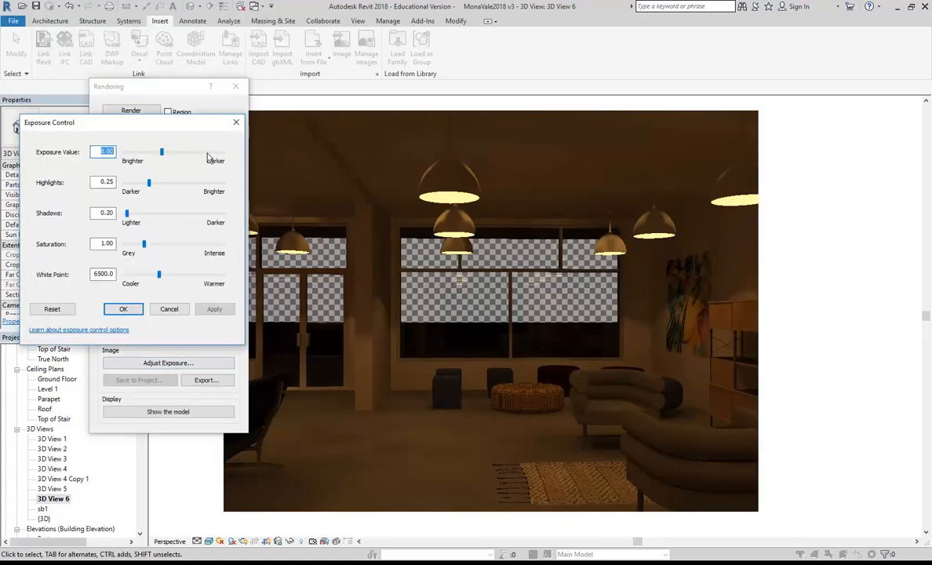
left_click_drag(160, 152, 154, 152)
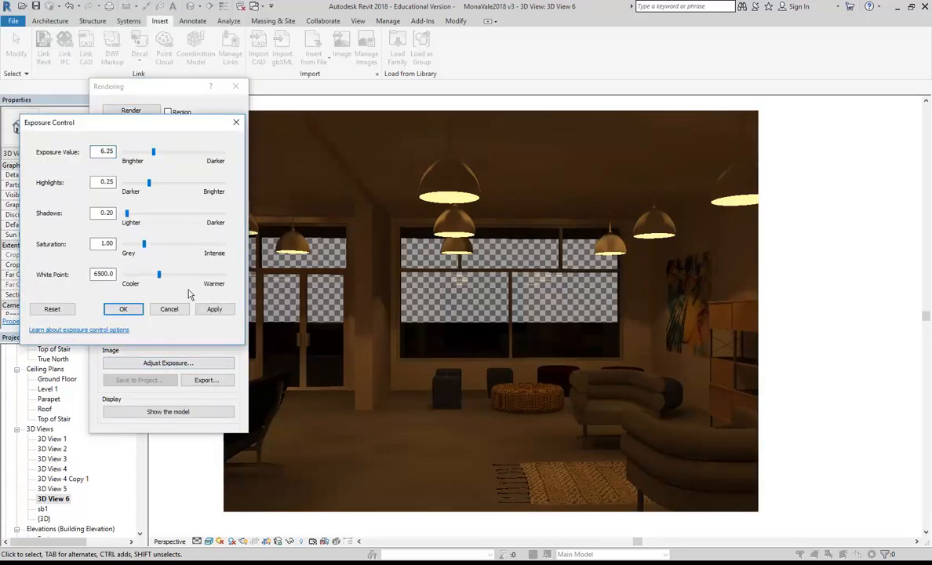
left_click(214, 308)
left_click_drag(152, 155, 152, 152)
left_click_drag(159, 274, 149, 275)
left_click(214, 308)
left_click(214, 308)
left_click_drag(153, 125, 132, 143)
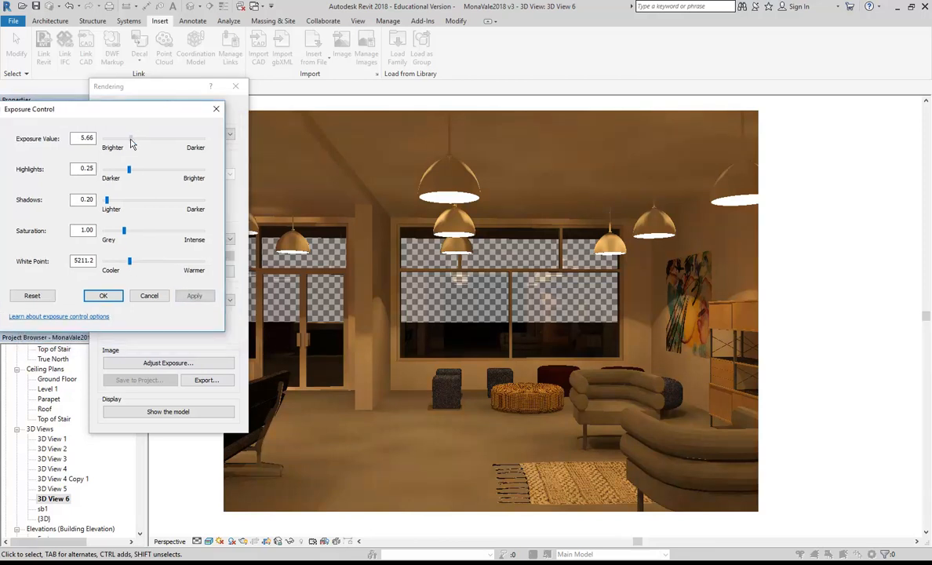
left_click(193, 296)
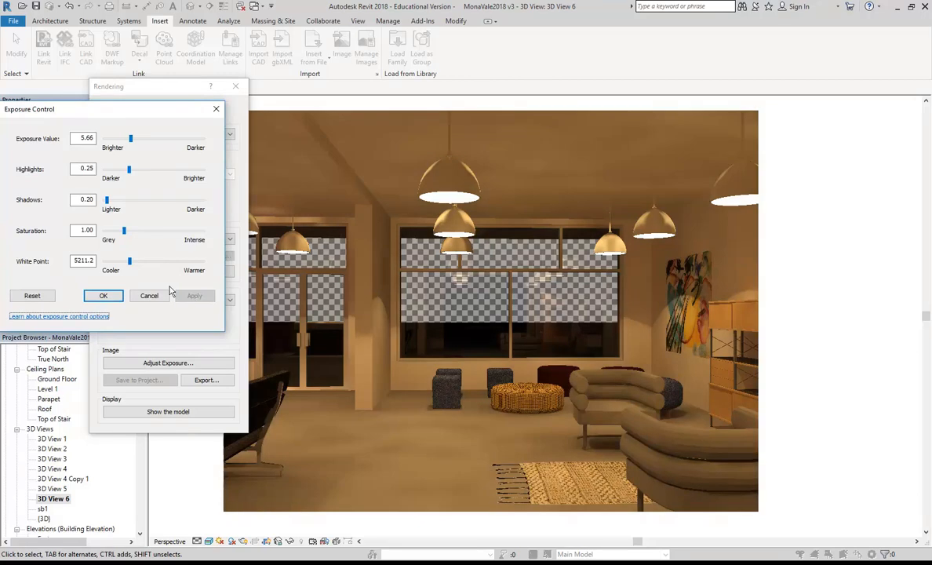
left_click(104, 296)
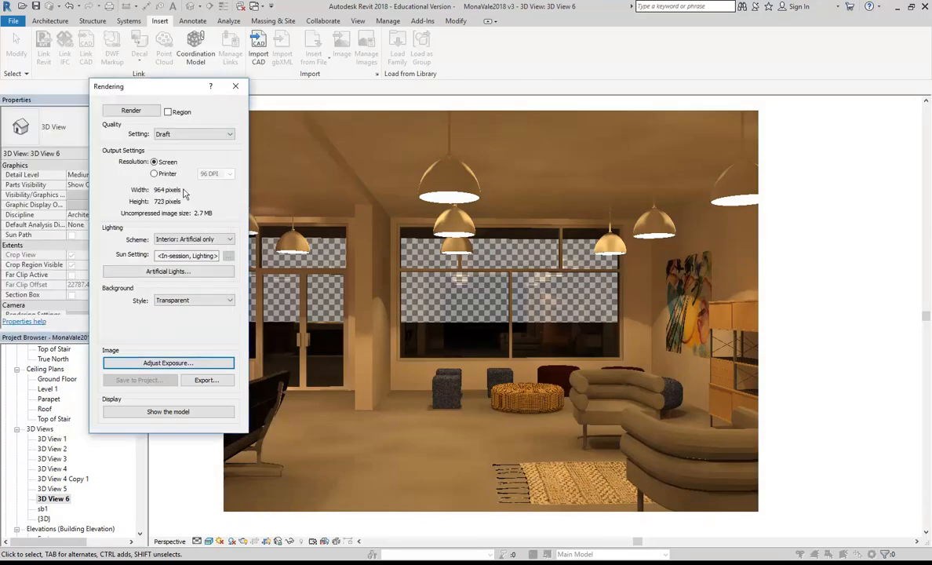
Set the rendering quality to Medium and render 3D View 6 again
left_click(186, 137)
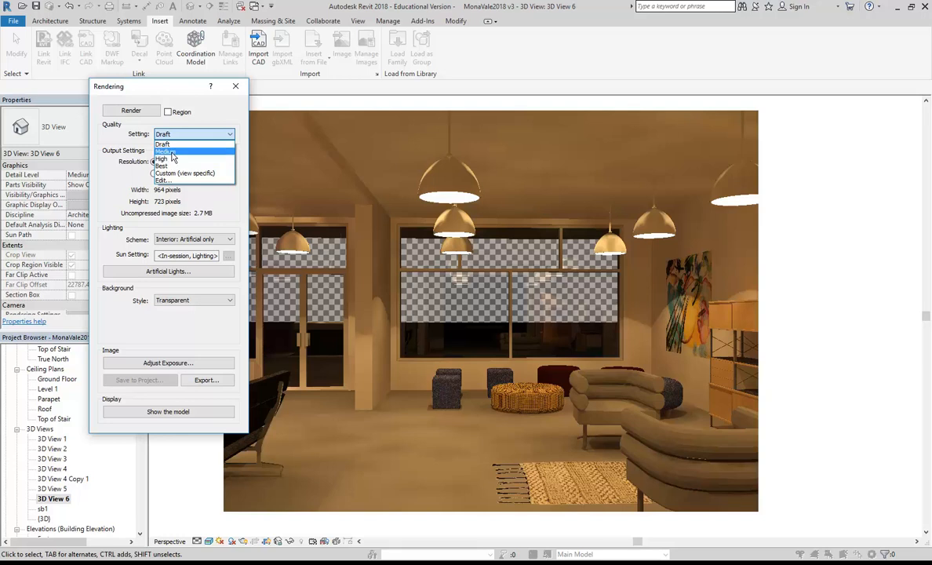
left_click(173, 153)
left_click(132, 109)
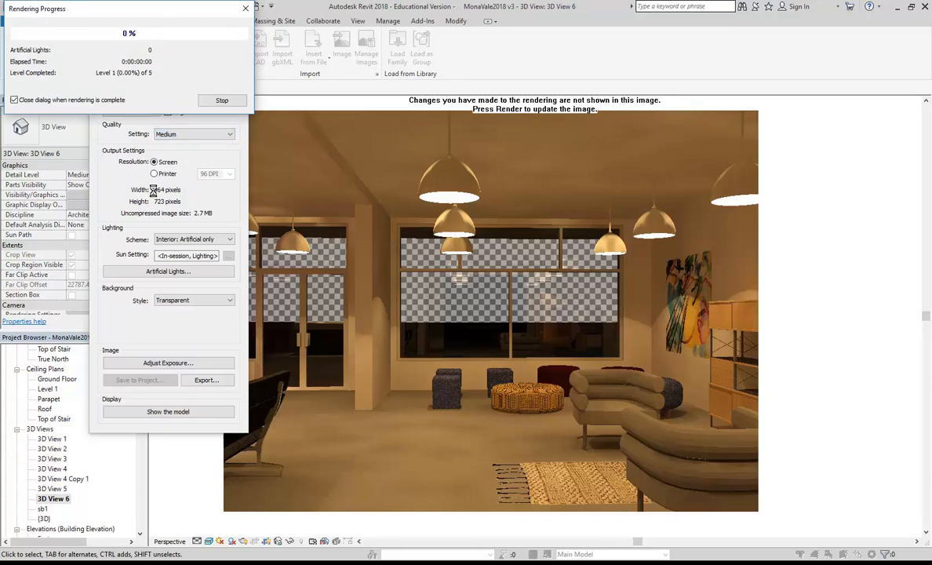
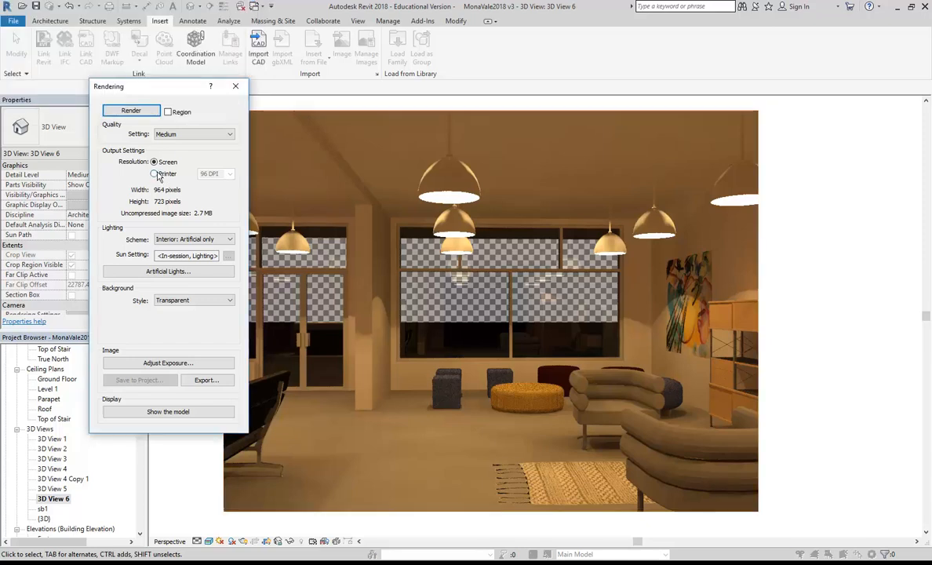
Compare the output image size at Screen resolution with Printer resolution at 150 and 300 DPI, ending on Screen
left_click(155, 173)
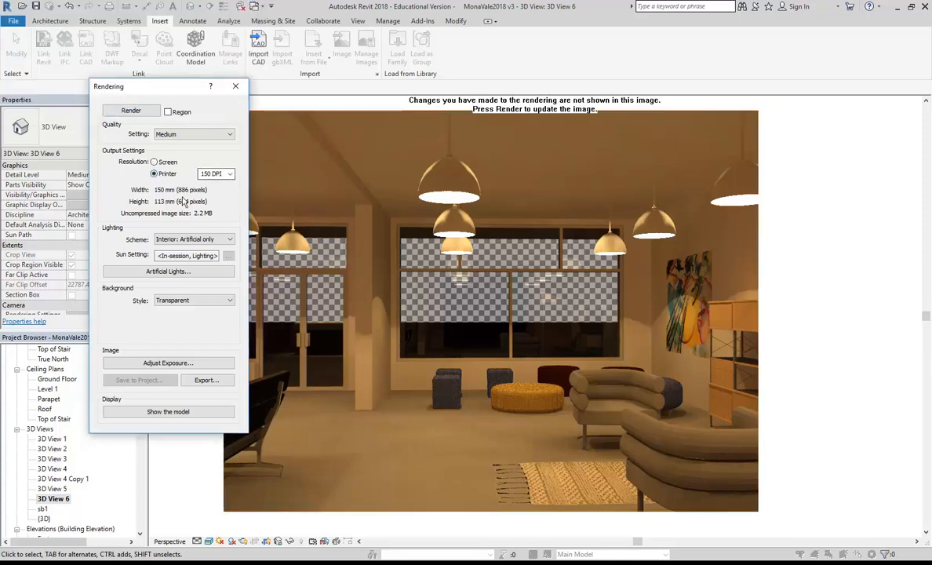
left_click(153, 161)
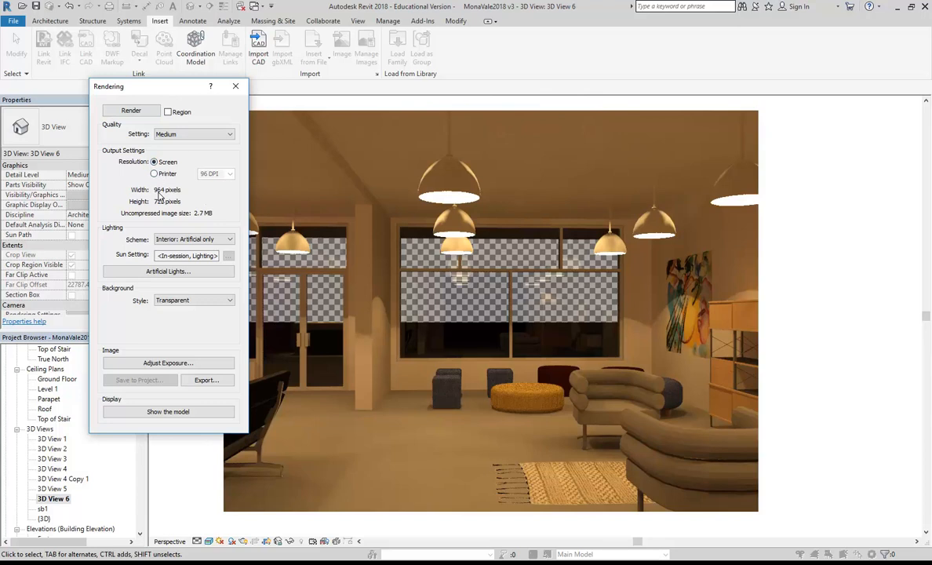
left_click(154, 173)
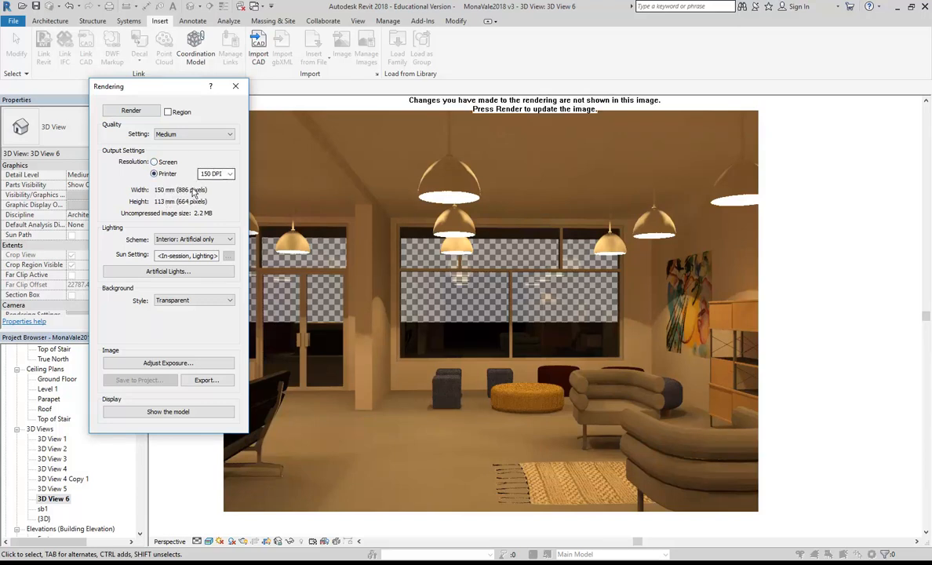
left_click(154, 162)
left_click(157, 173)
left_click(229, 173)
left_click(211, 198)
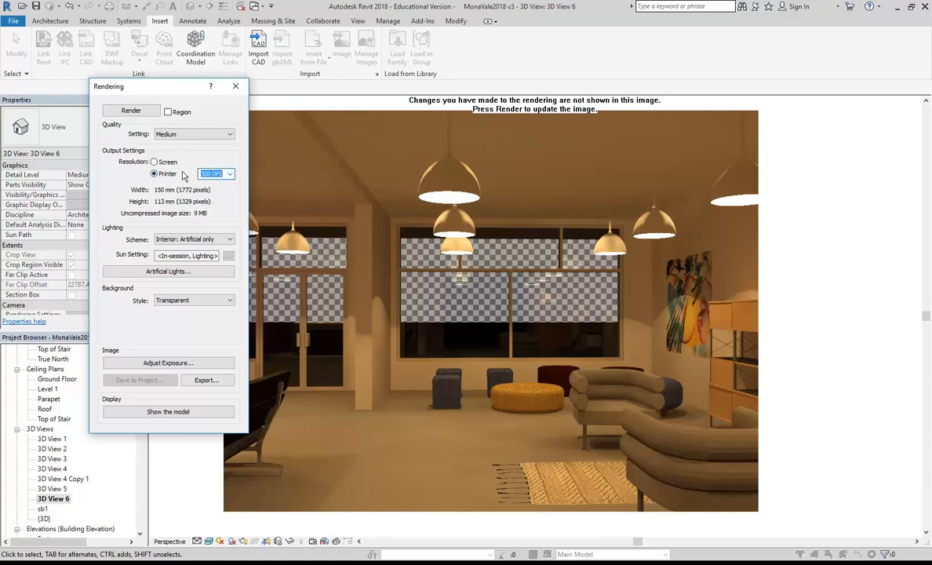
left_click(230, 174)
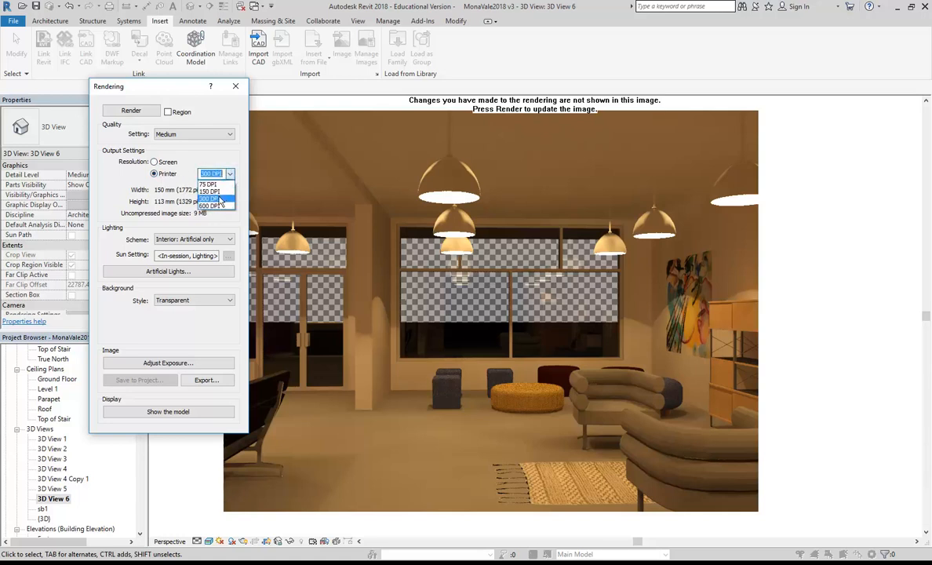
left_click(219, 199)
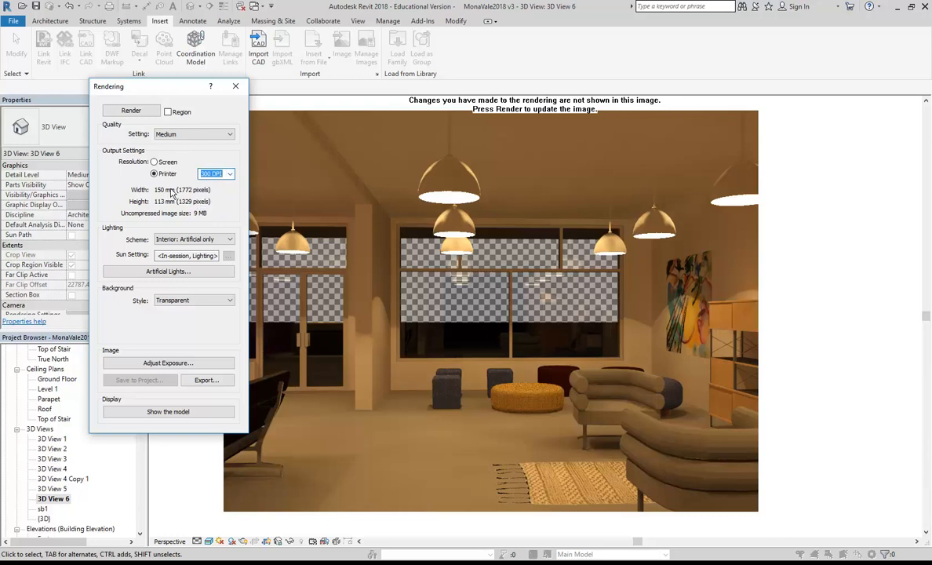
left_click(160, 163)
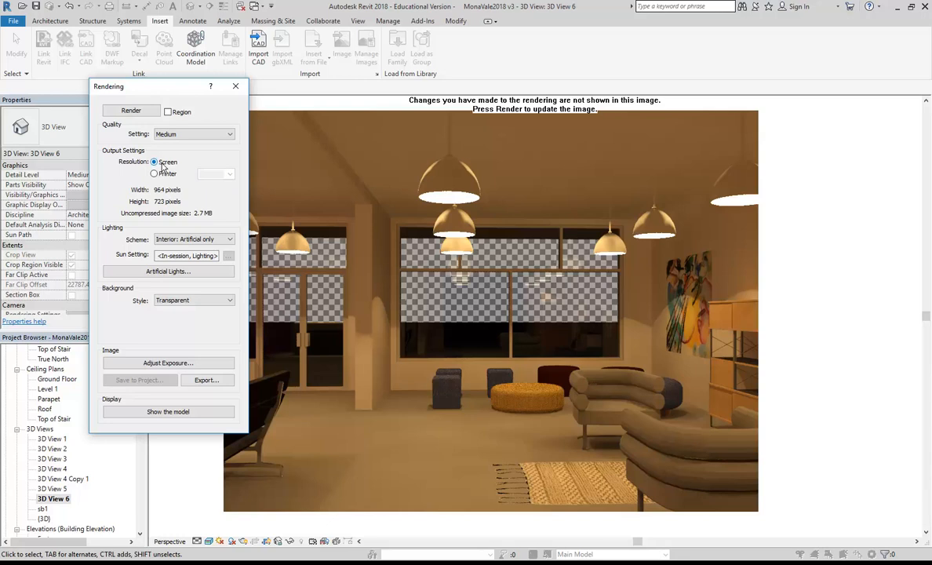
Export the rendering as a PNG named 3D View 6 to the 3D & Pres folder inside the 2018 folder
left_click(205, 380)
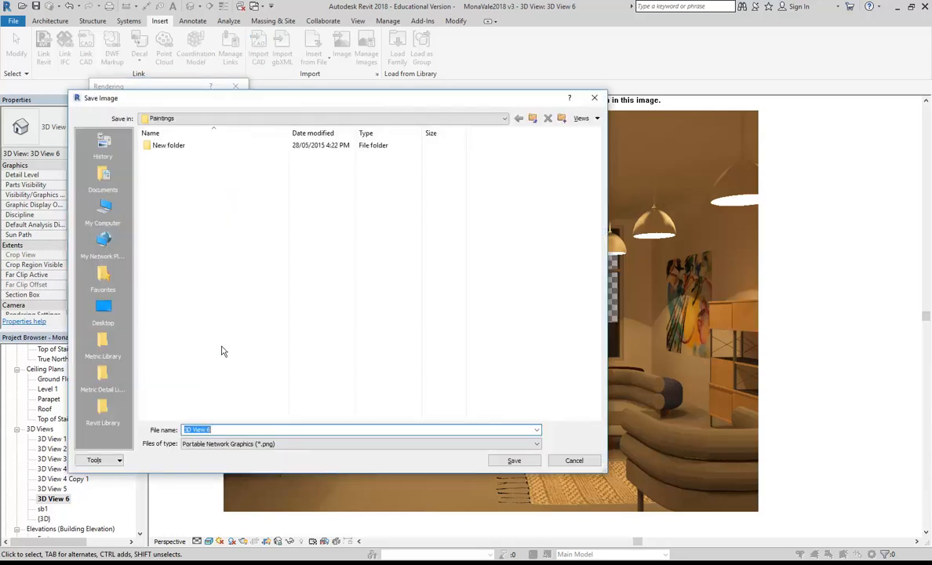
left_click(277, 118)
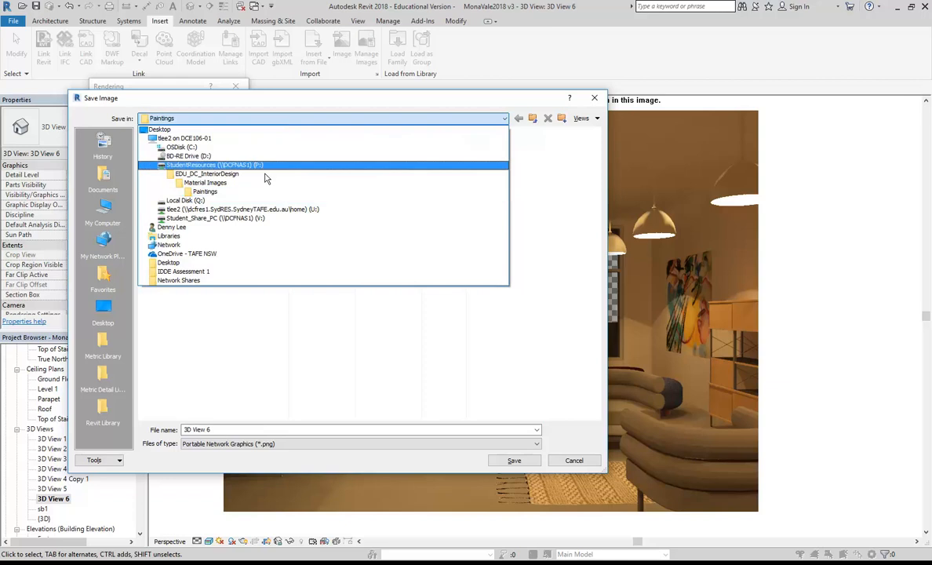
left_click(245, 211)
double_click(178, 220)
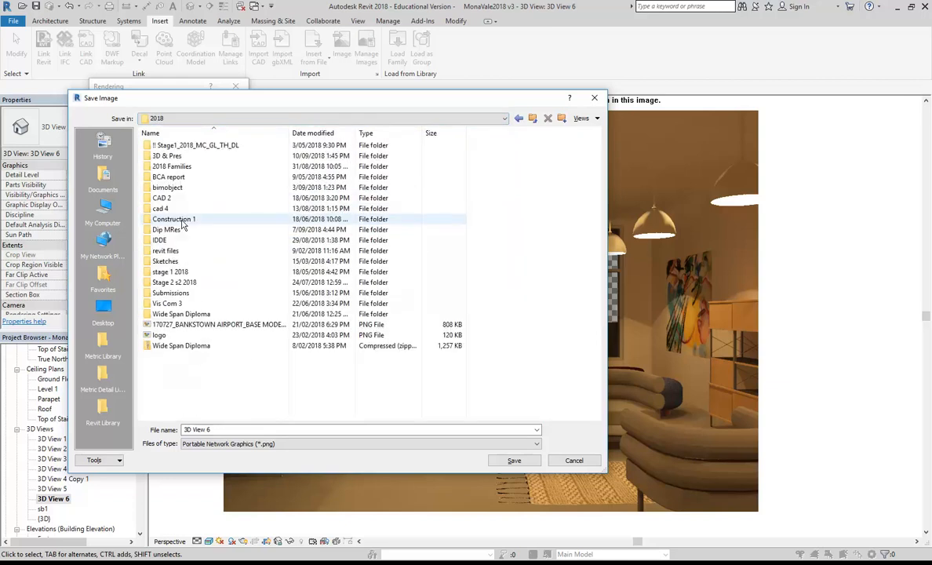
left_click(173, 230)
double_click(173, 230)
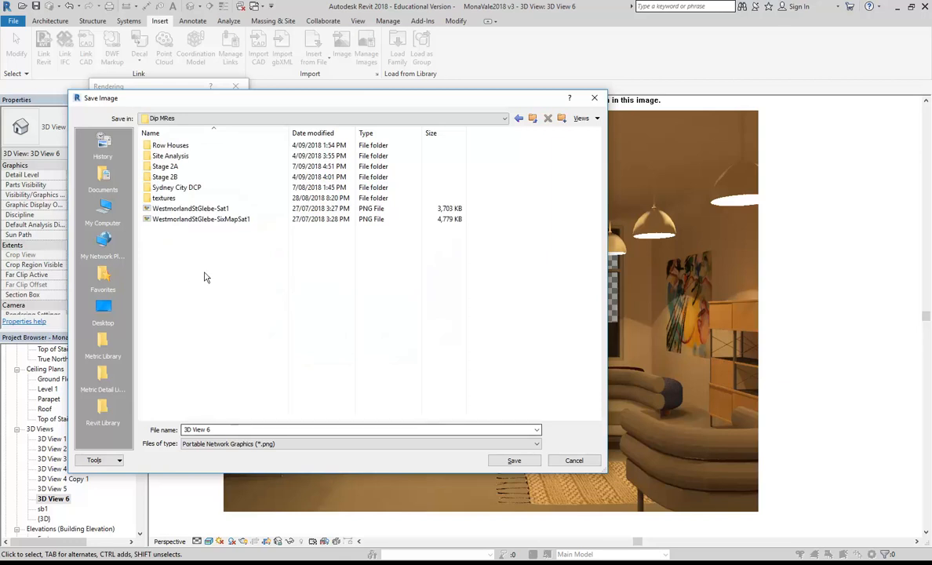
left_click(533, 118)
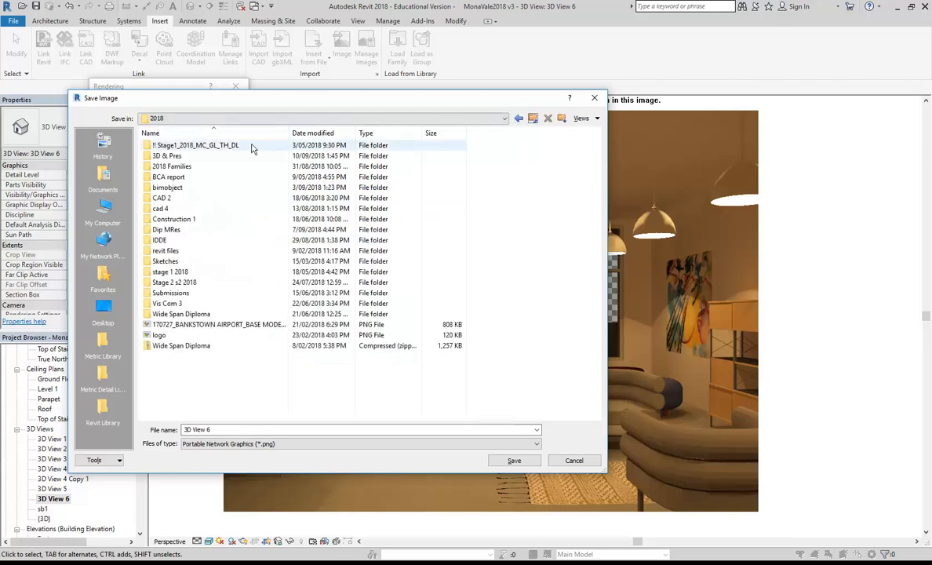
double_click(189, 155)
left_click(225, 429)
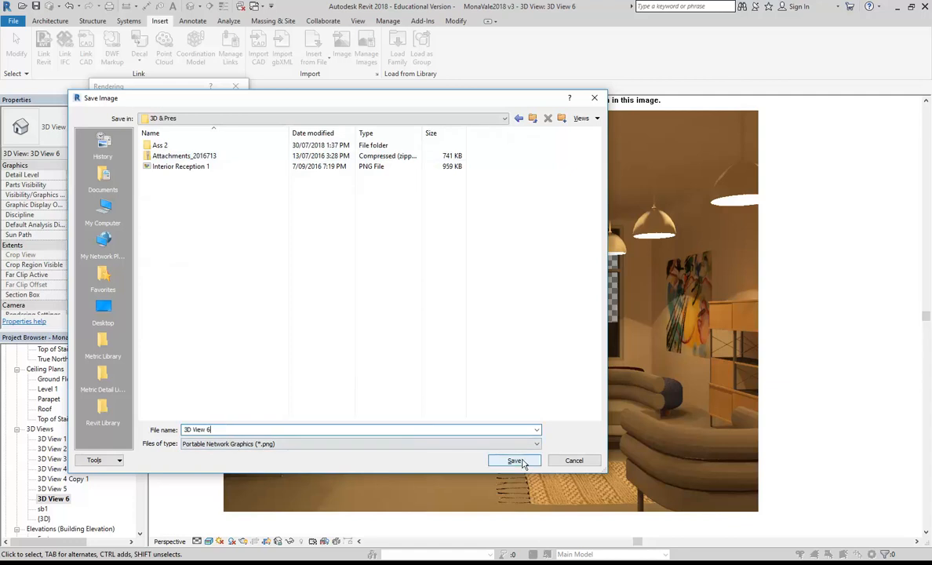
left_click(298, 444)
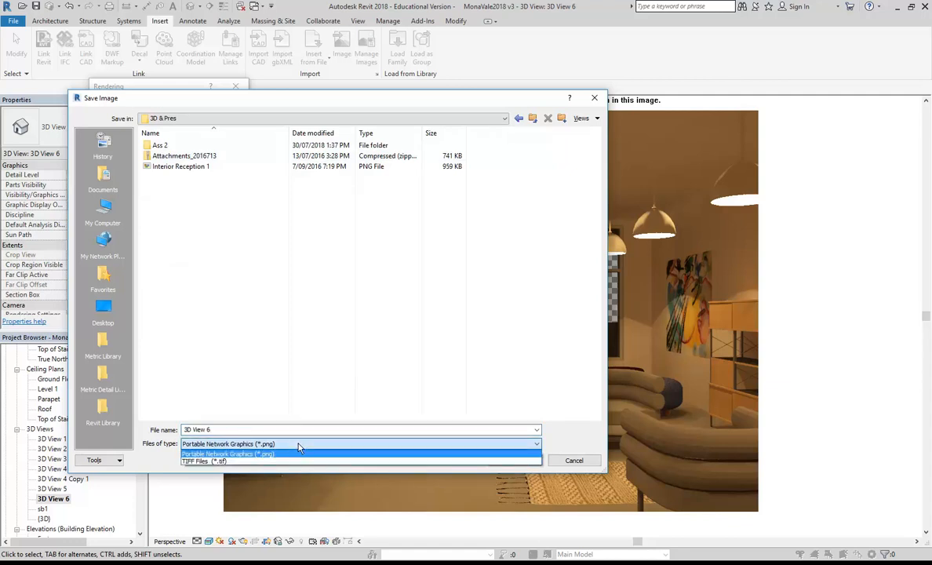
left_click(248, 454)
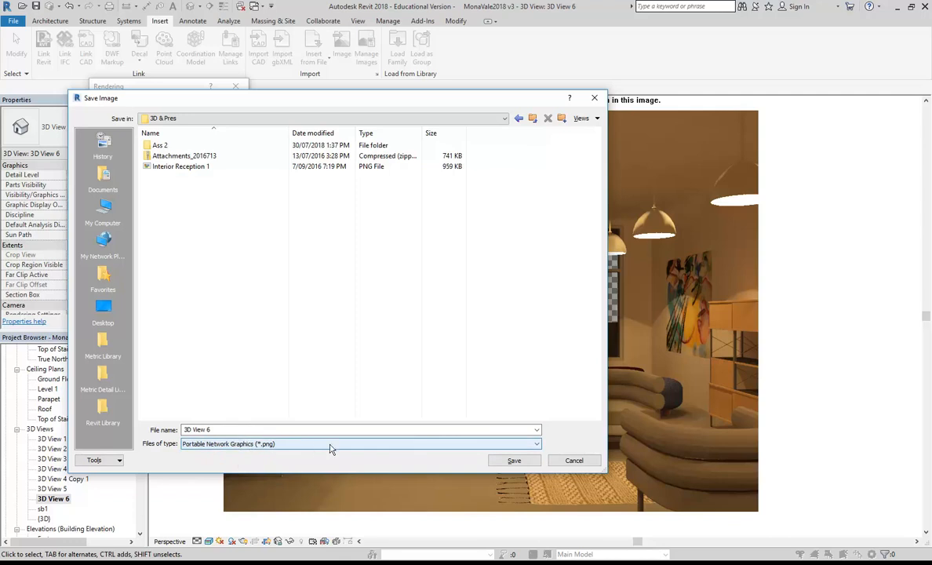
left_click(503, 464)
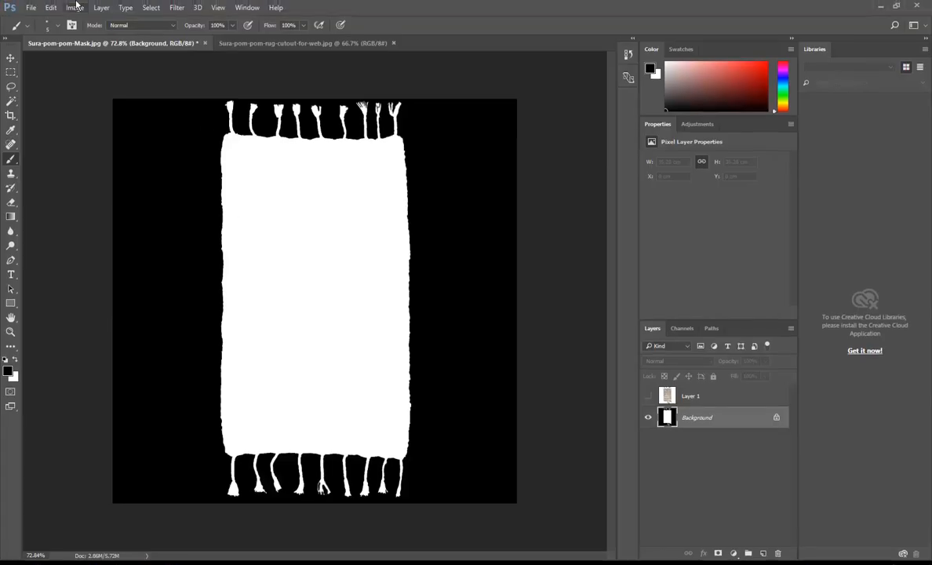
Switch to Photoshop and open the exported 3D View 6 PNG from the 3D & Pres folder inside 2018
left_click(29, 7)
left_click(37, 30)
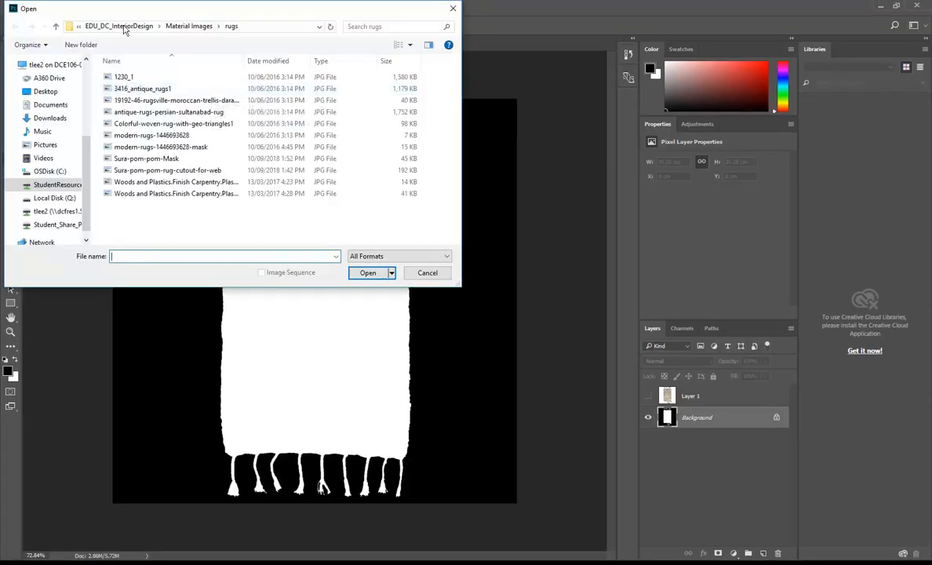
left_click(55, 211)
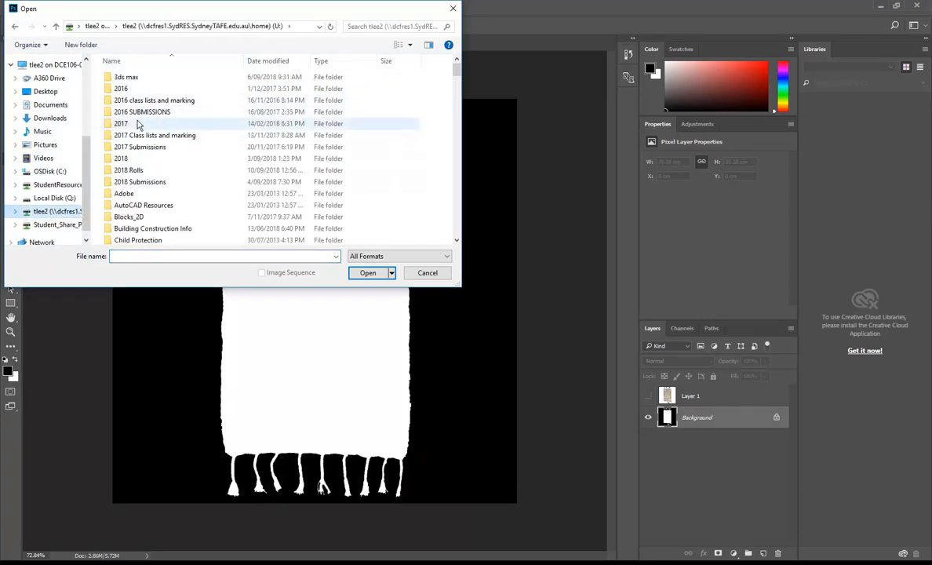
double_click(122, 158)
double_click(132, 89)
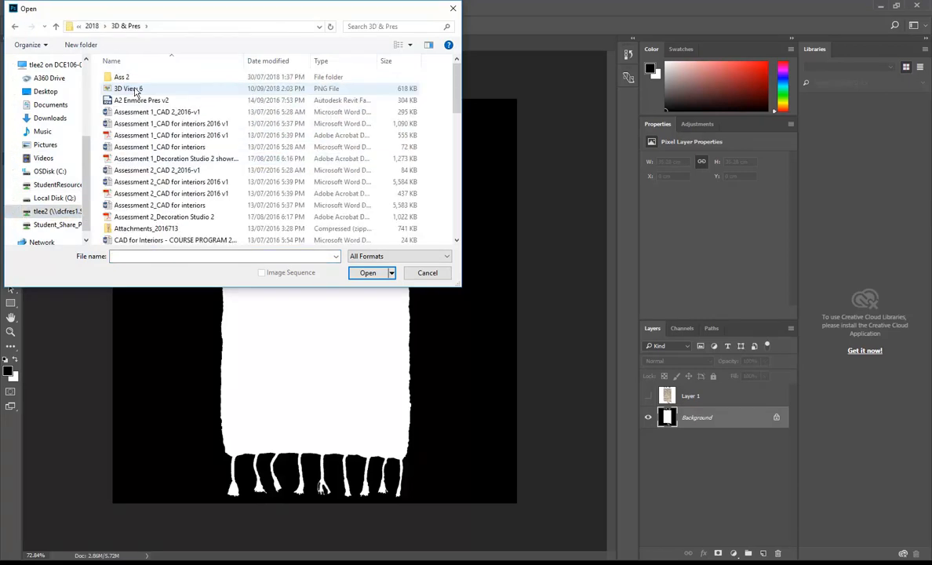
left_click(128, 89)
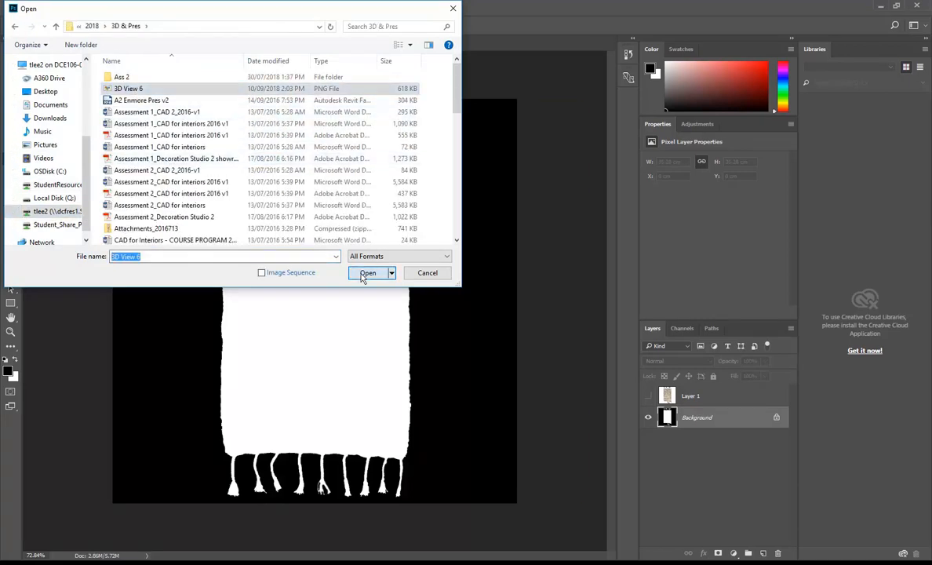
left_click(366, 274)
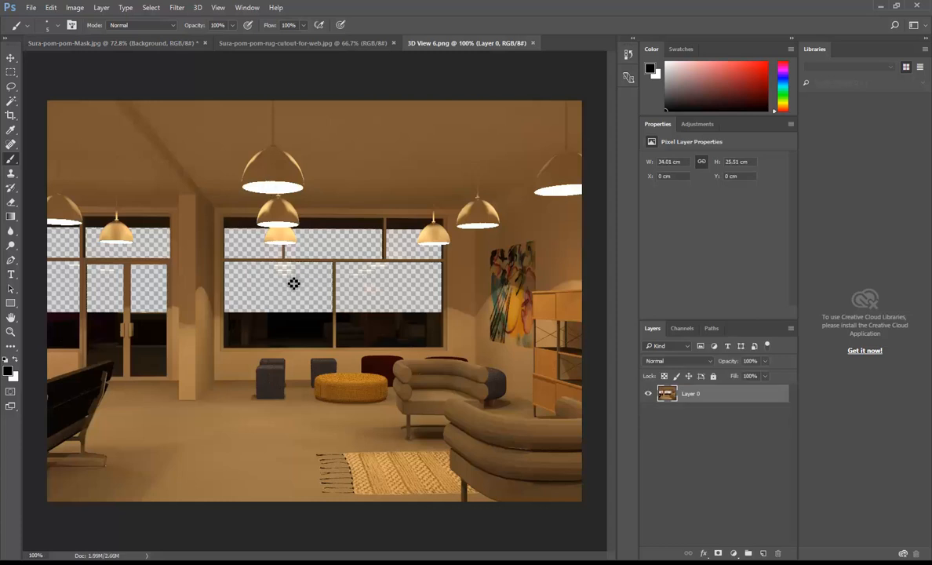
Add a new empty layer and move it beneath the rendering's Layer 0
left_click(763, 553)
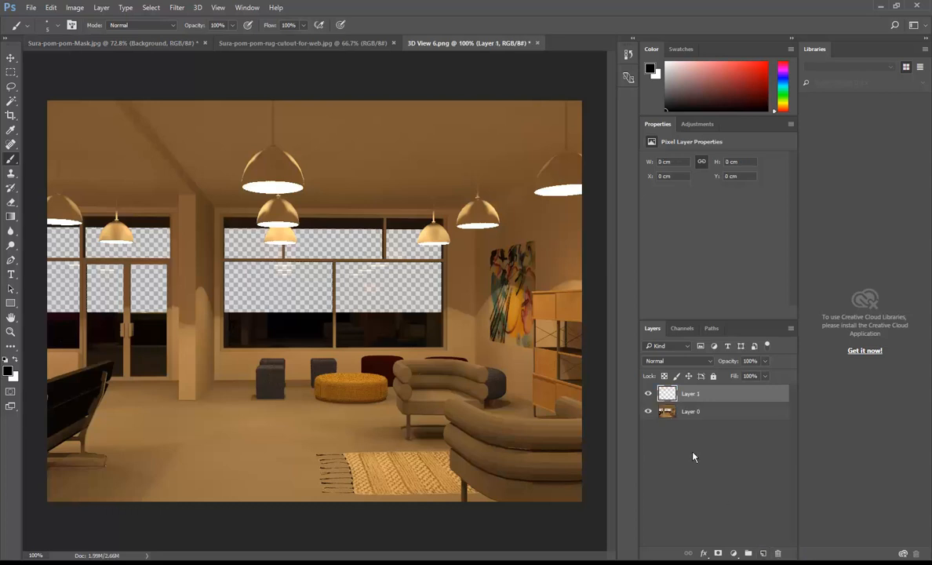
left_click_drag(667, 393, 670, 420)
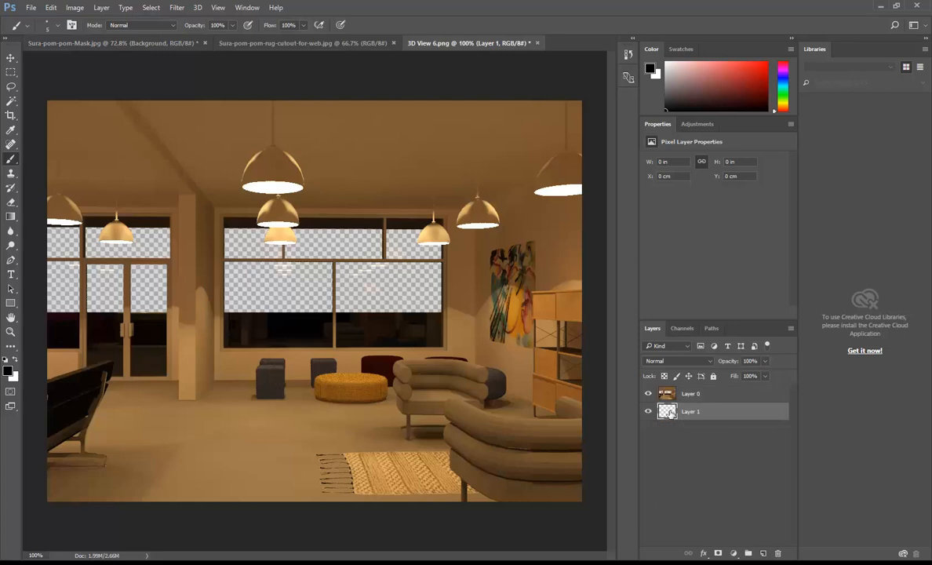
Fill a rectangular selection around the large central window on Layer 1 with a pattern
left_click(10, 73)
left_click_drag(205, 218, 451, 333)
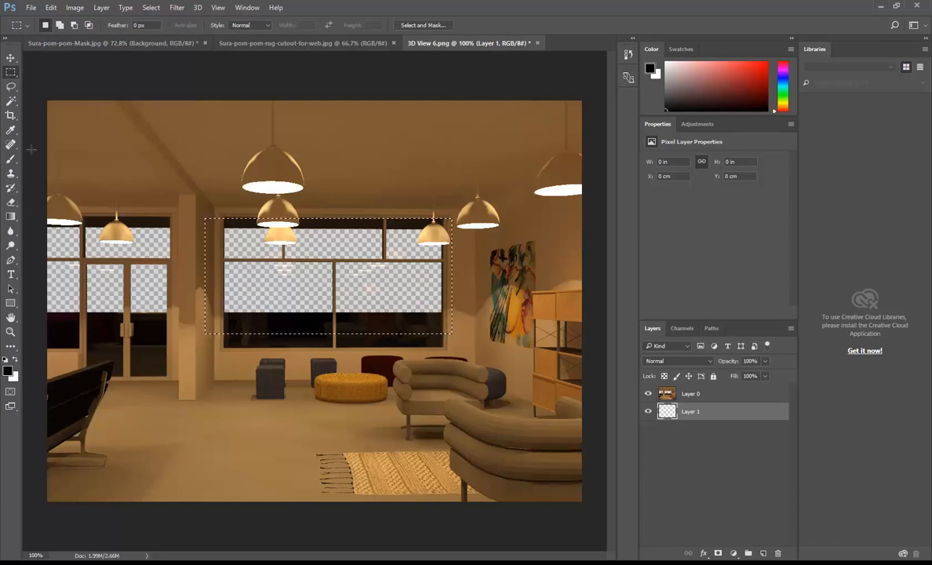
left_click(50, 8)
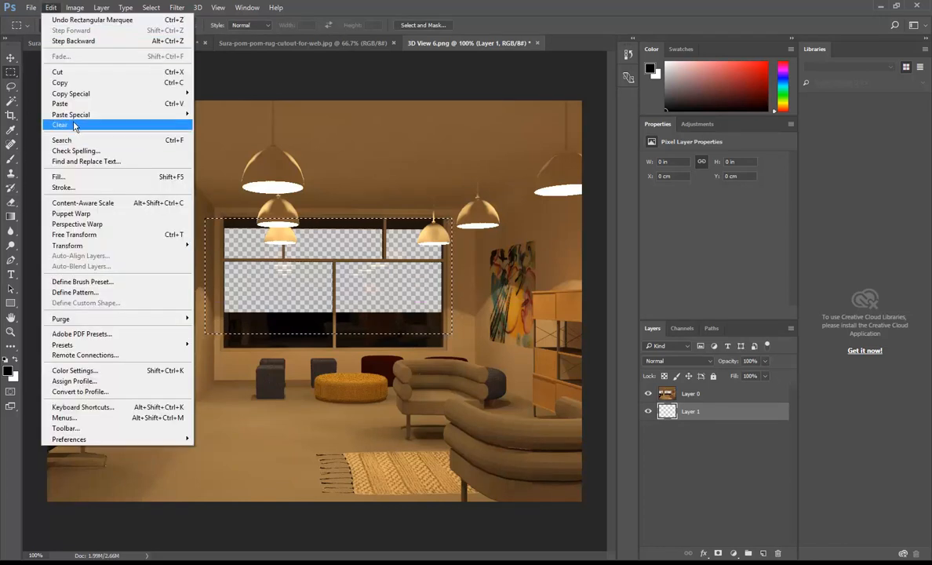
left_click(76, 176)
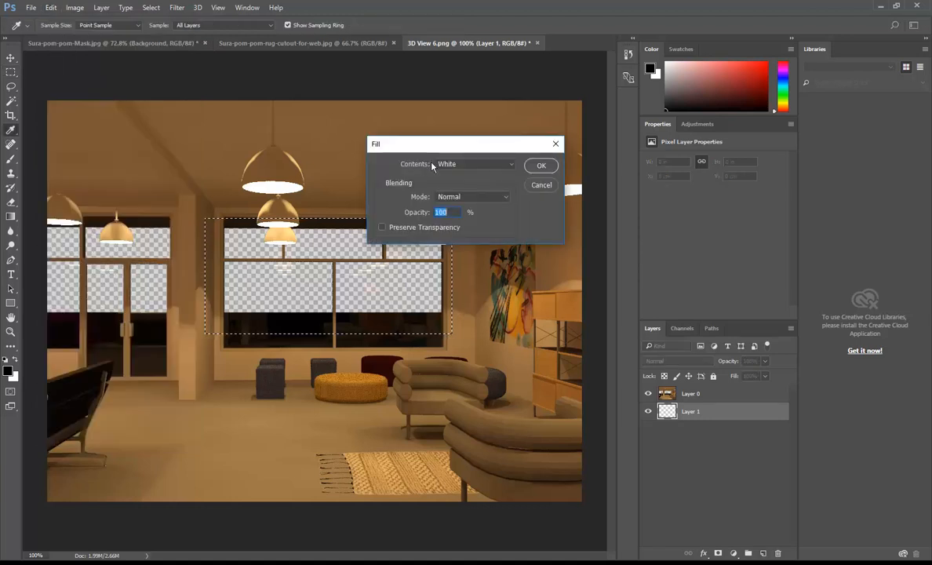
left_click(471, 164)
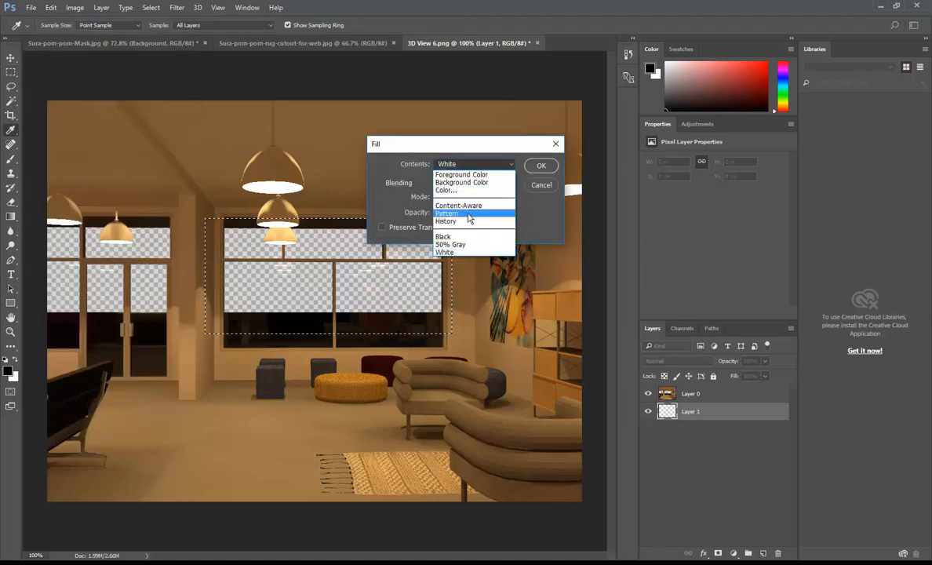
left_click(468, 214)
left_click(455, 194)
left_click(476, 236)
left_click(541, 163)
left_click(541, 163)
key("m")
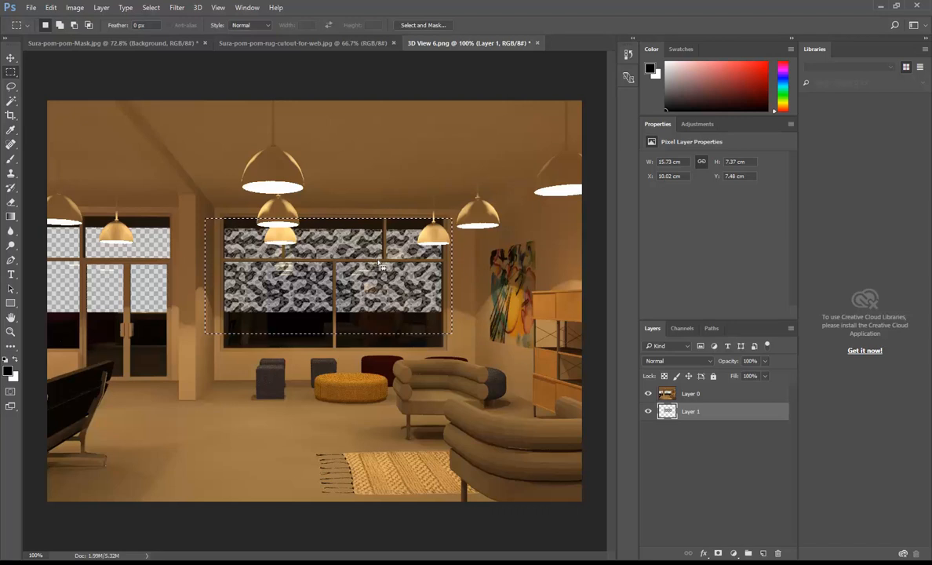
Undo the pattern fill and clear the rectangular selection around the window
left_click(49, 8)
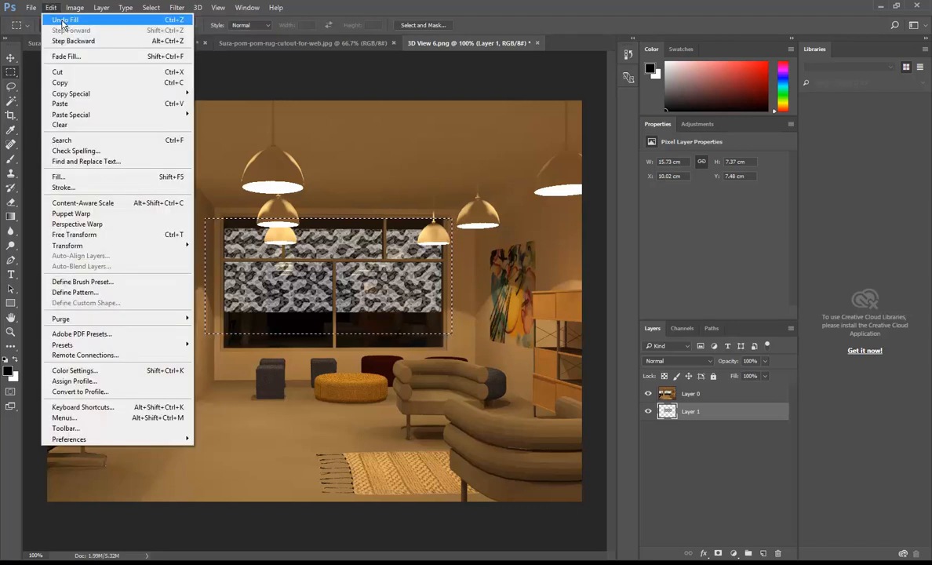
left_click(56, 19)
left_click(150, 7)
left_click(161, 29)
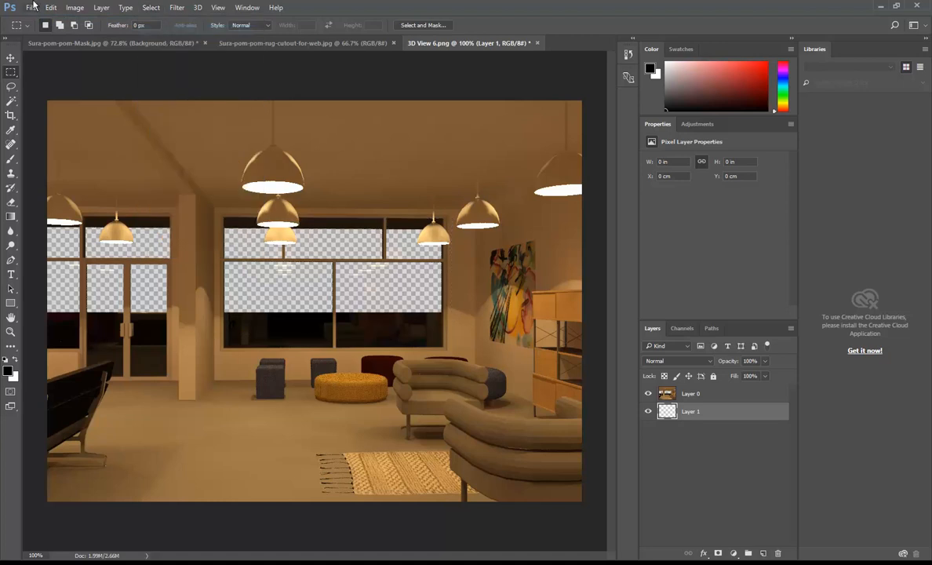
Browse the Backgrounds folder in Material Images under EDU_DC_InteriorDesign as large thumbnails in an enlarged file dialog
left_click(32, 7)
left_click(49, 31)
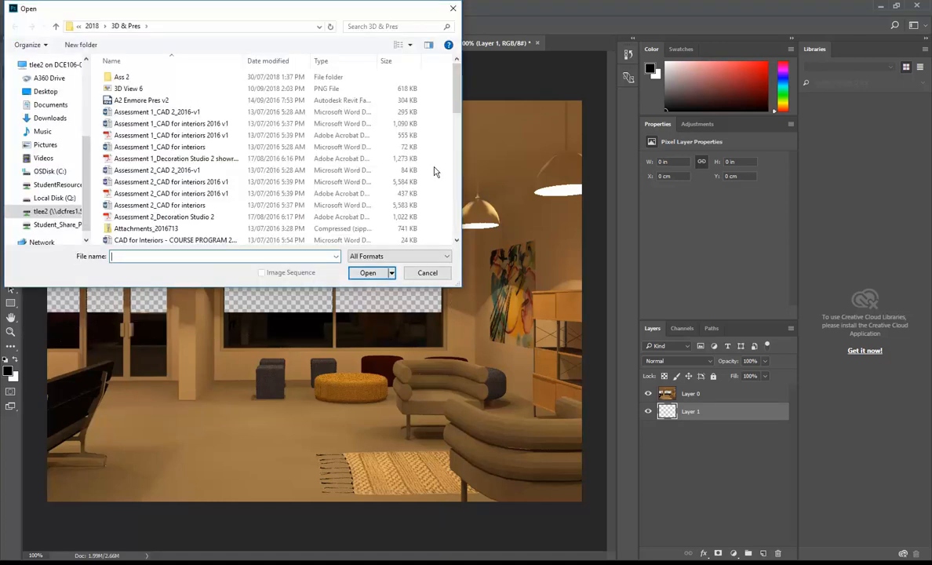
left_click(48, 187)
double_click(183, 89)
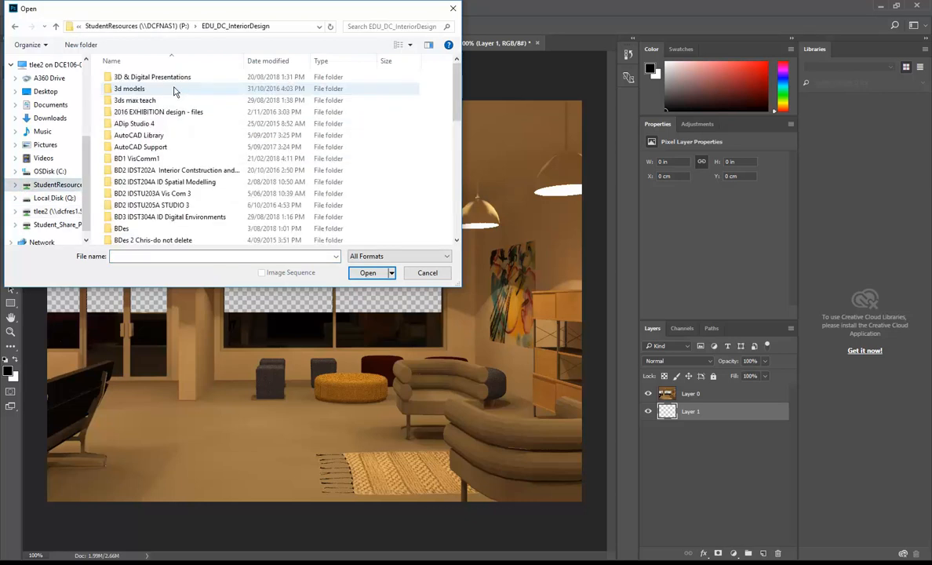
scroll(185, 149, "down", 10)
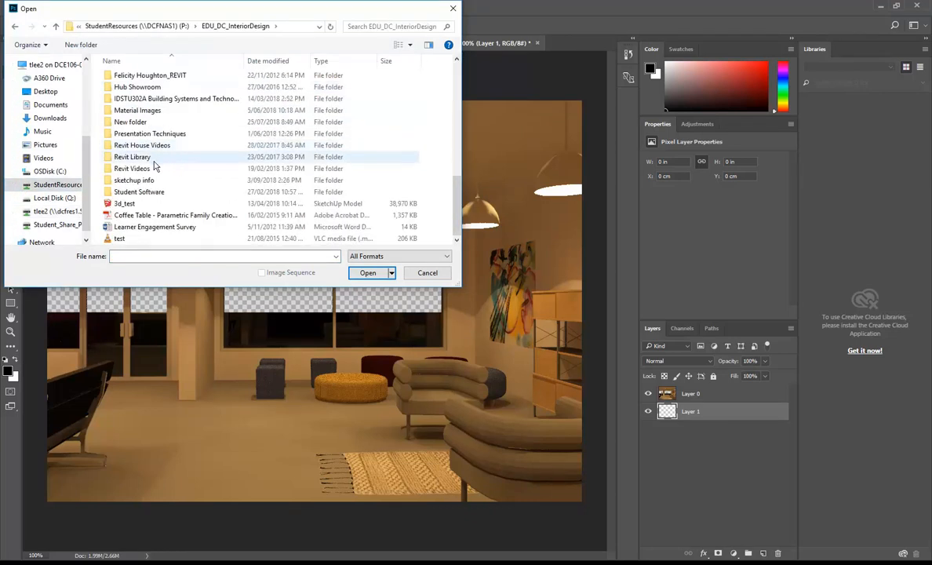
double_click(144, 114)
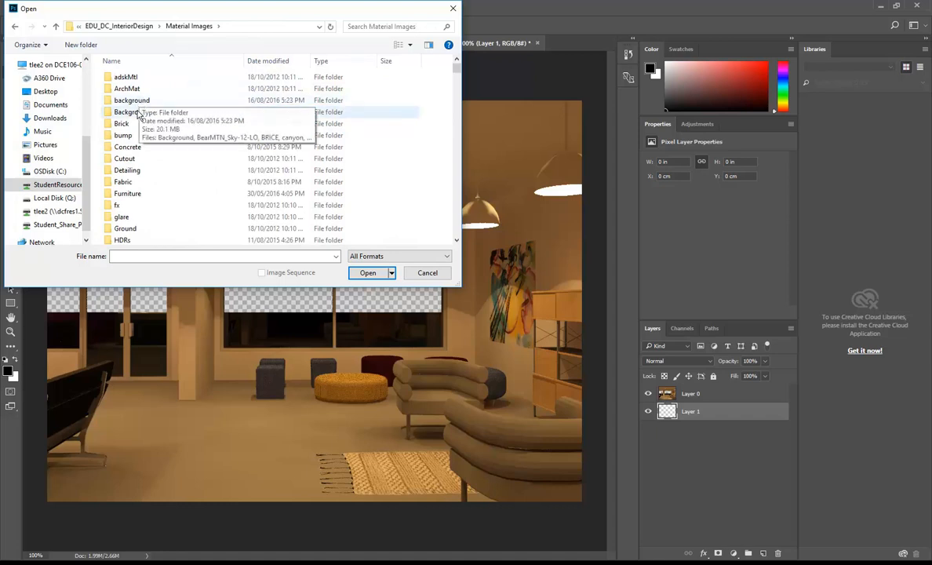
double_click(126, 111)
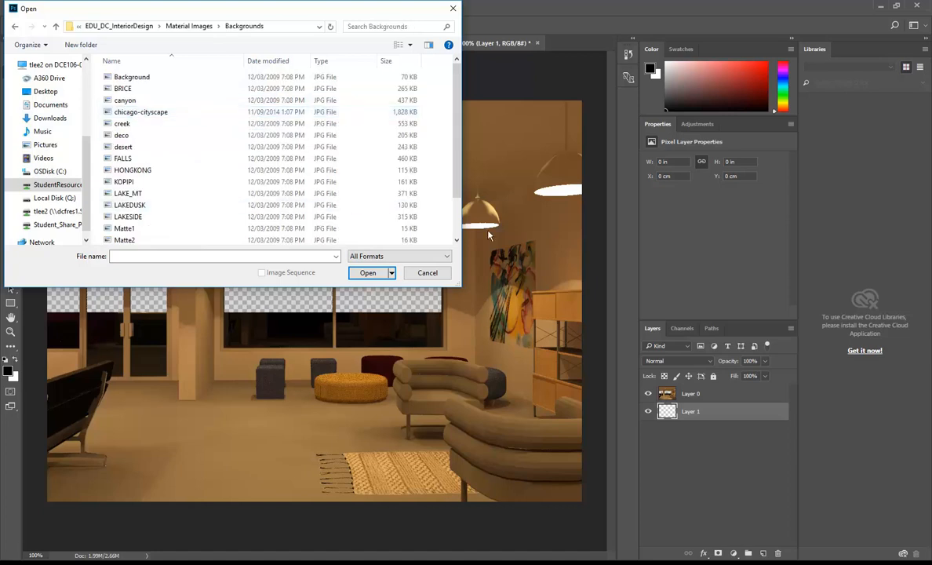
right_click(431, 120)
mouse_move(462, 124)
left_click(569, 137)
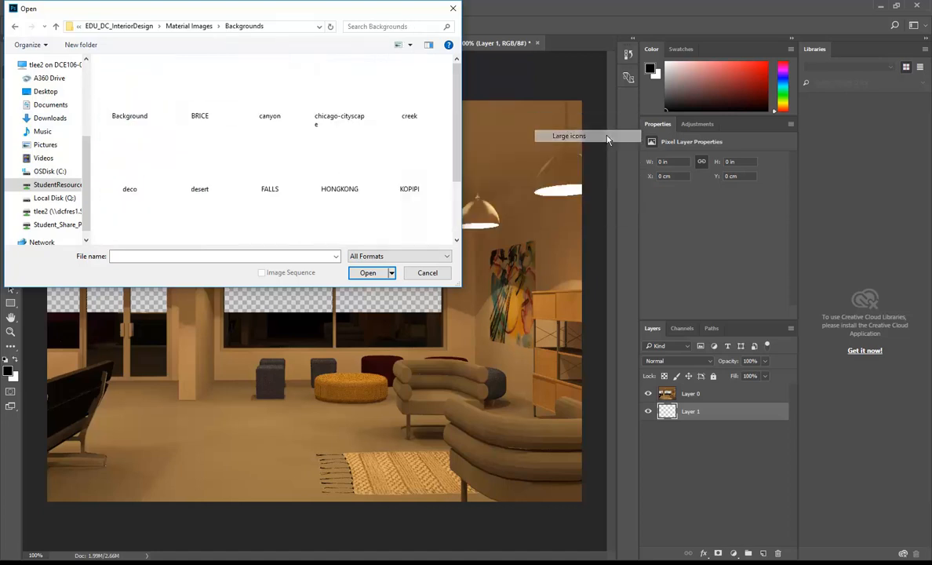
left_click_drag(460, 286, 705, 391)
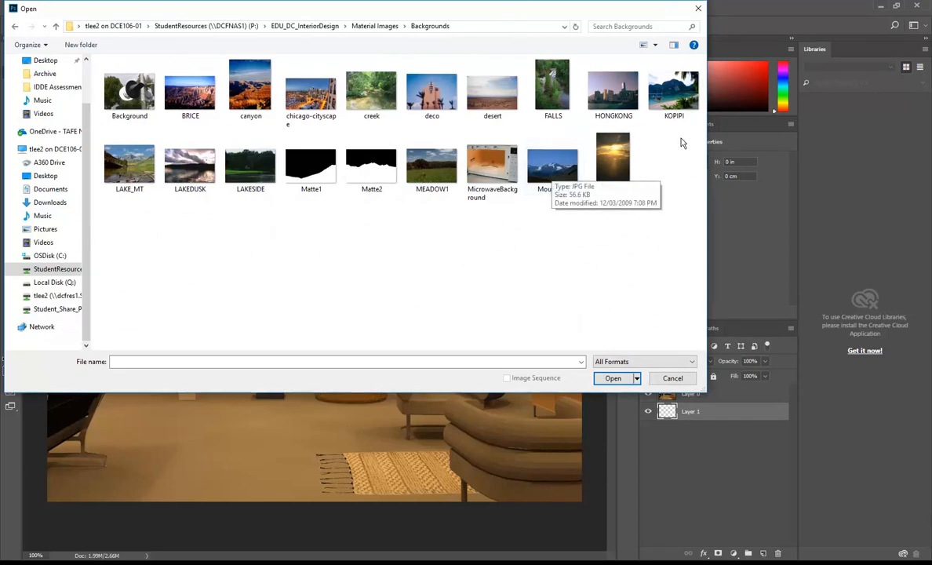
Show the background folder inside Material Images as large thumbnails and open the dusk-sky image
left_click(380, 27)
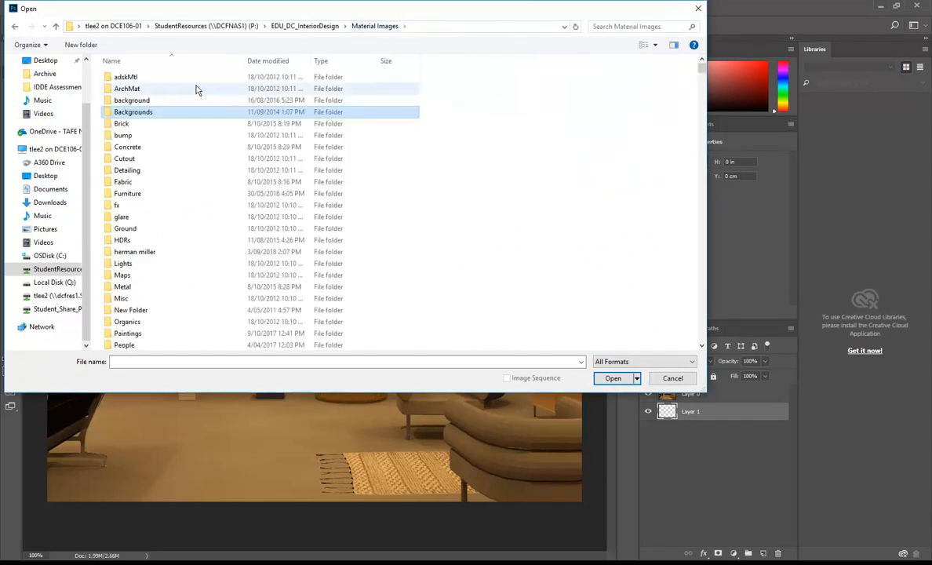
double_click(158, 100)
right_click(518, 105)
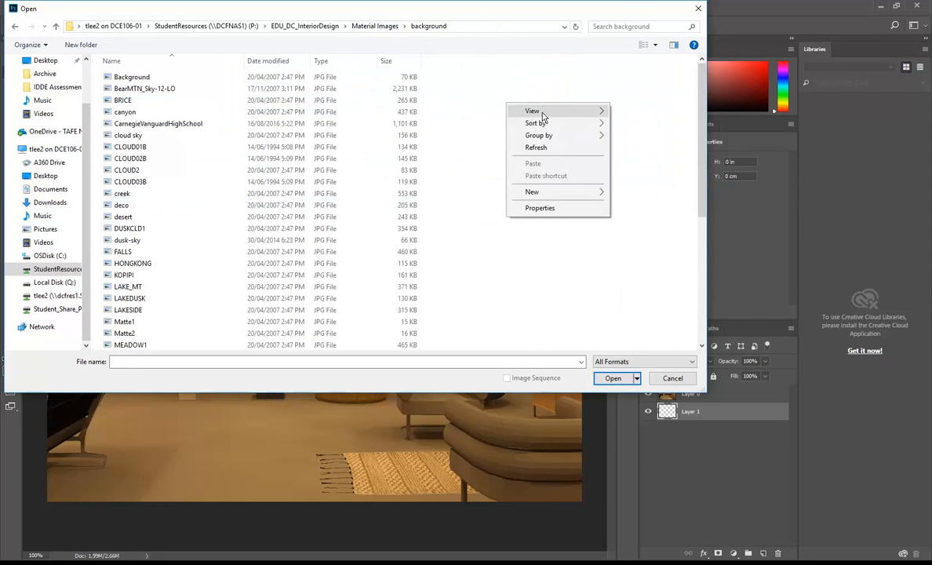
left_click(657, 125)
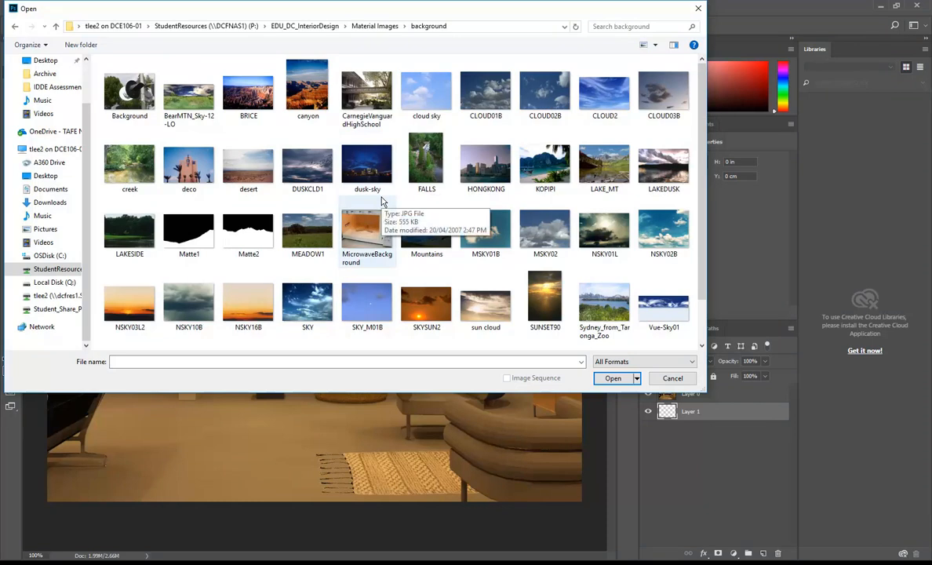
left_click(378, 172)
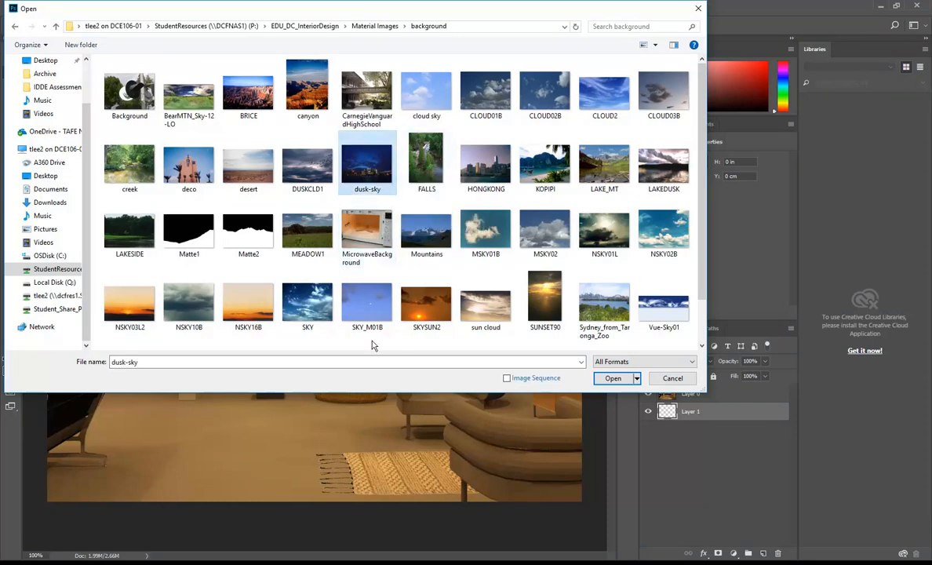
double_click(364, 166)
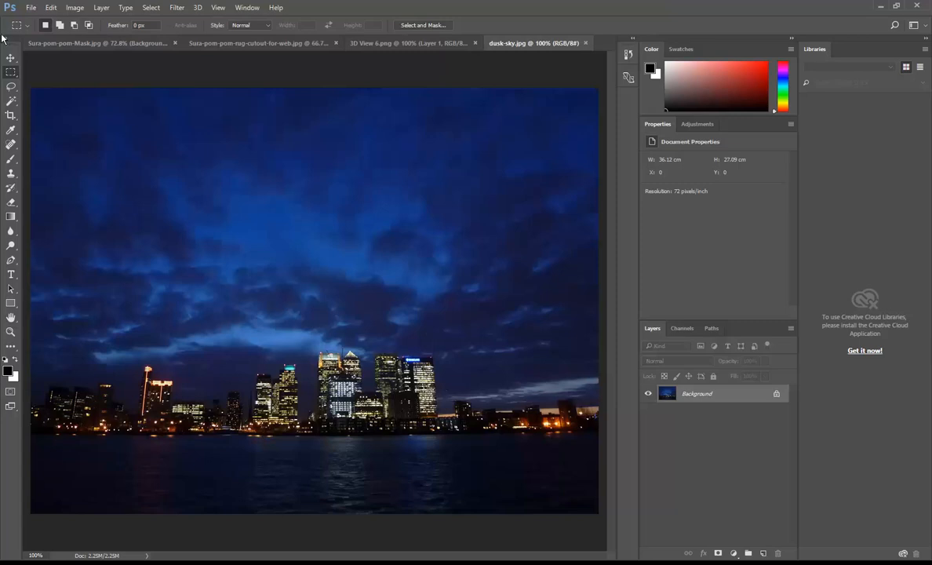
Copy the full-width sky area above the skyline in dusk-sky.jpg and paste it into Layer 1 of 3D View 6.png
left_click_drag(29, 79, 618, 339)
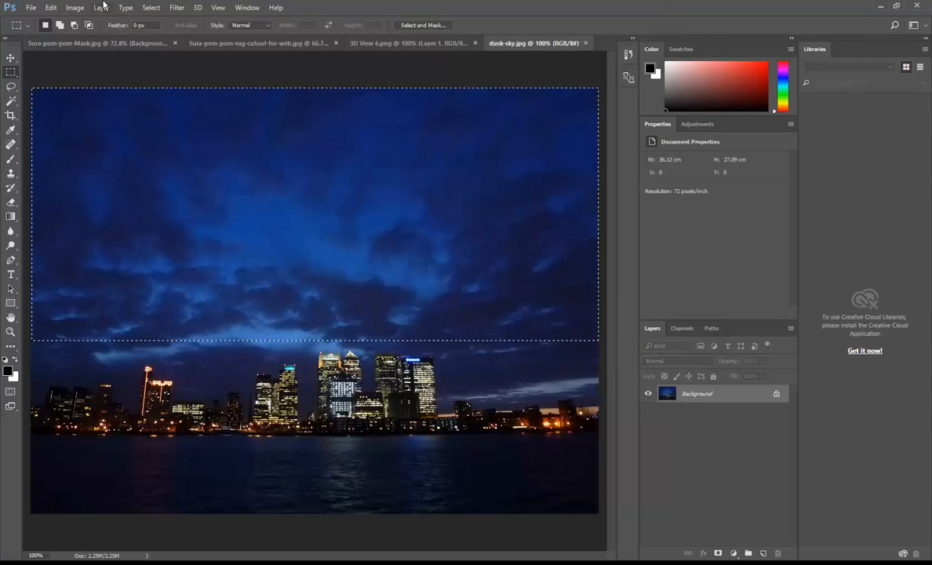
left_click(51, 8)
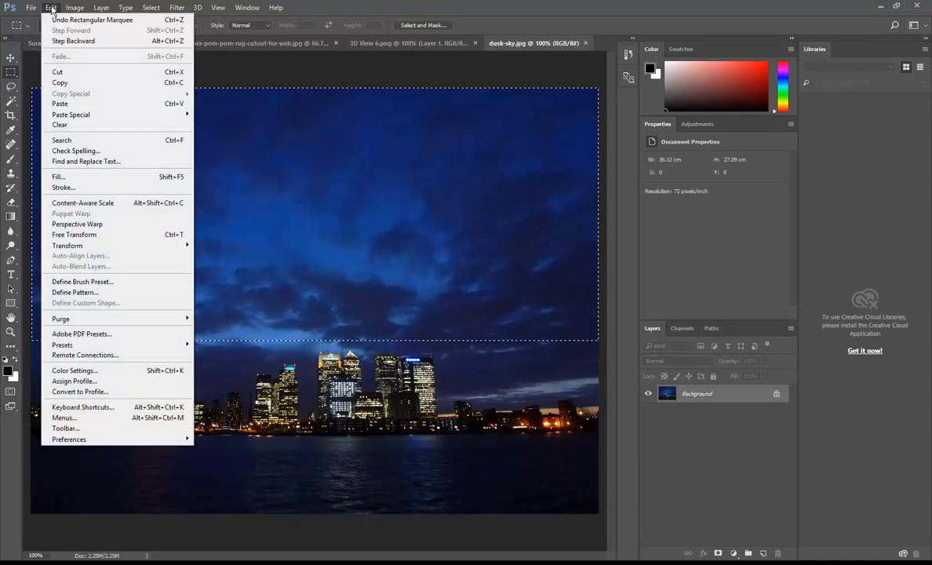
left_click(63, 82)
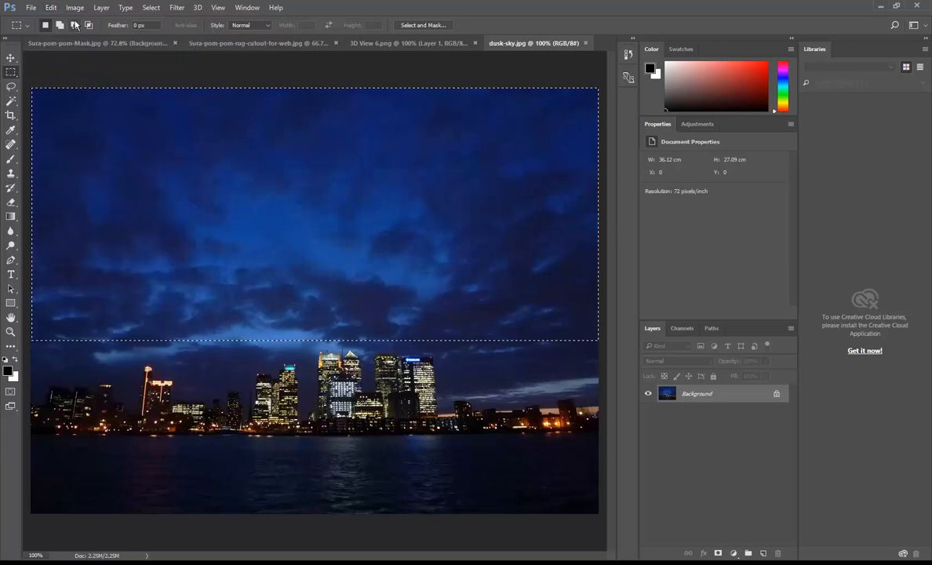
left_click(397, 44)
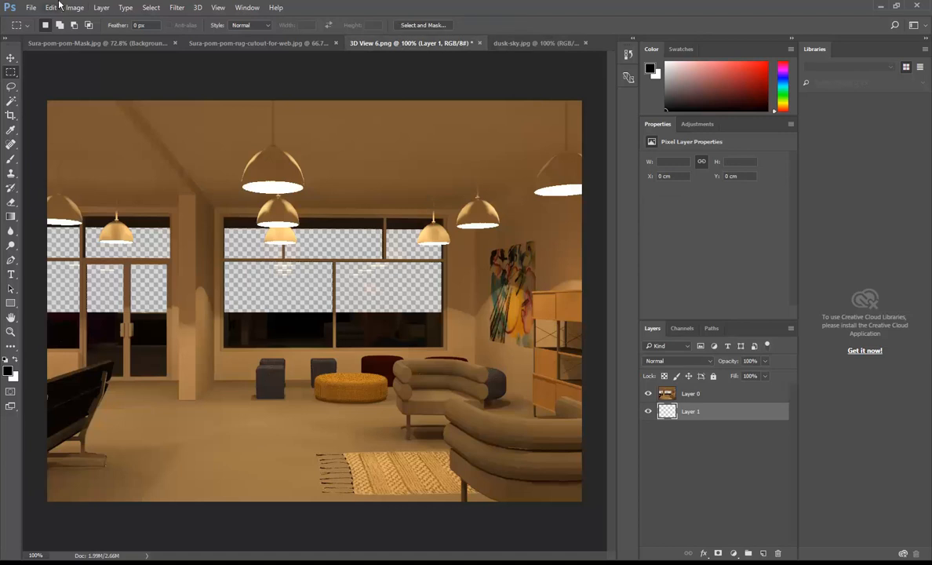
left_click(50, 8)
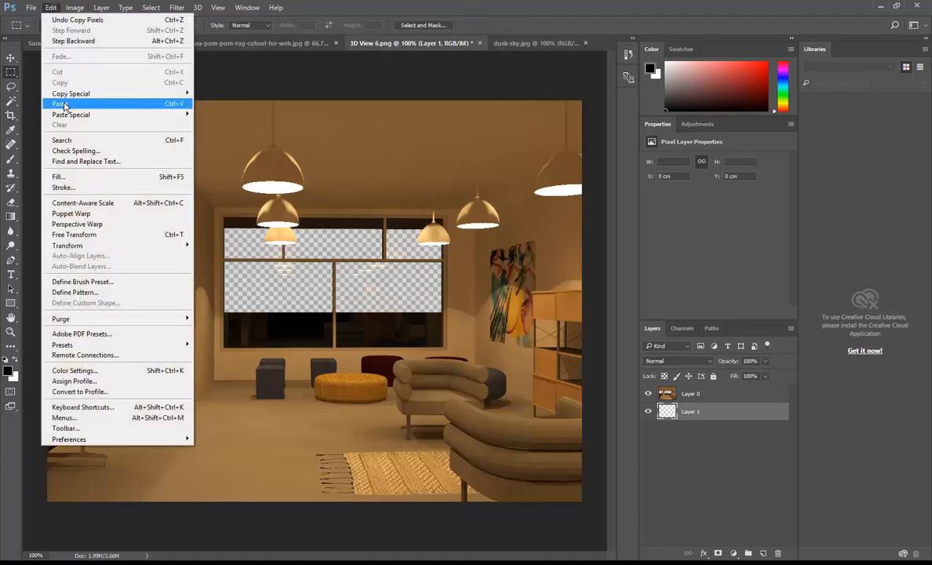
mouse_move(66, 115)
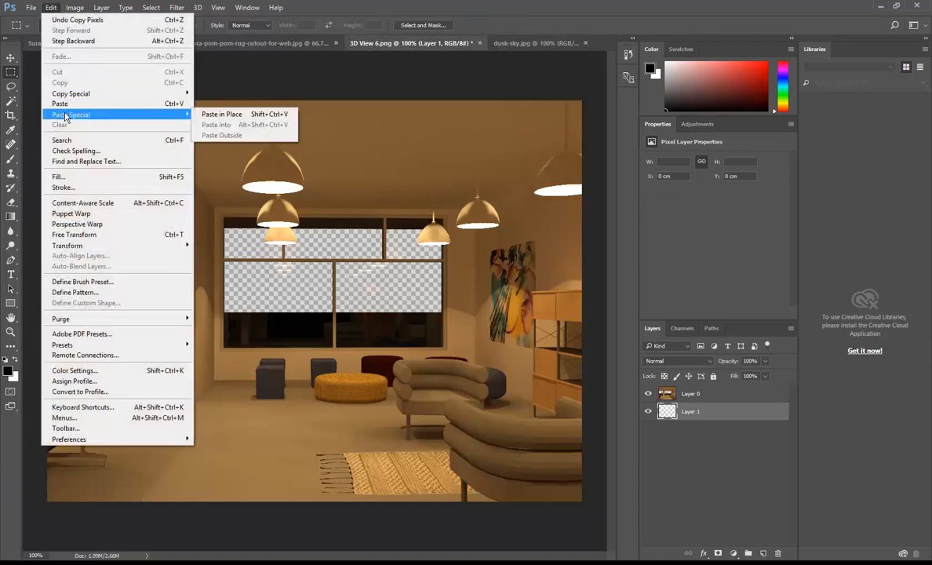
left_click(141, 104)
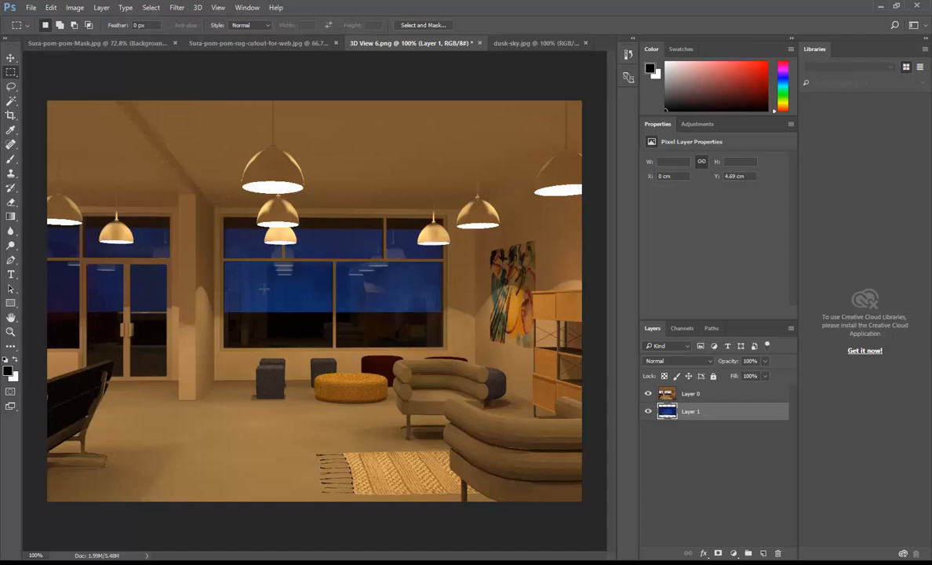
Try a Brightness/Contrast adjustment with brightness 58 on the pasted sky in Layer 1
left_click(51, 8)
mouse_move(74, 7)
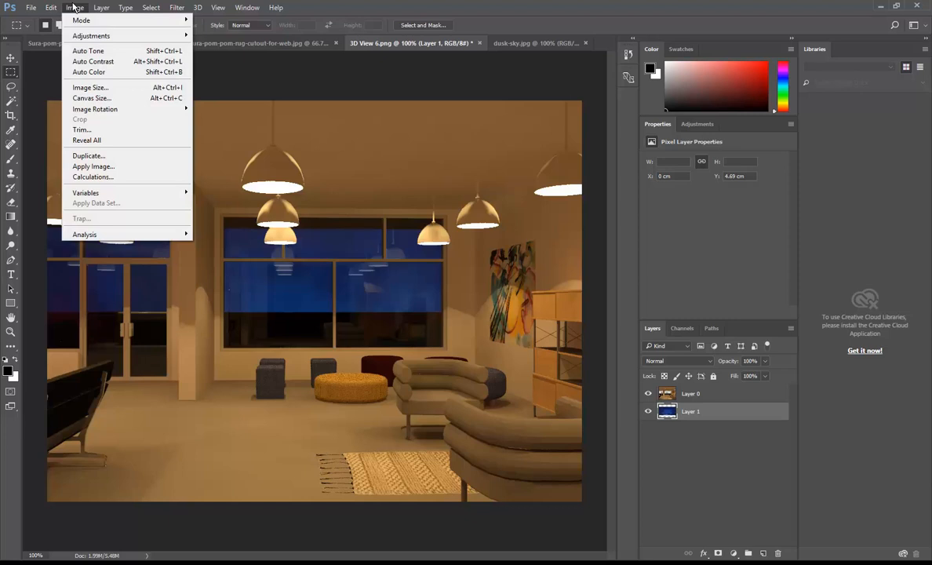
mouse_move(84, 37)
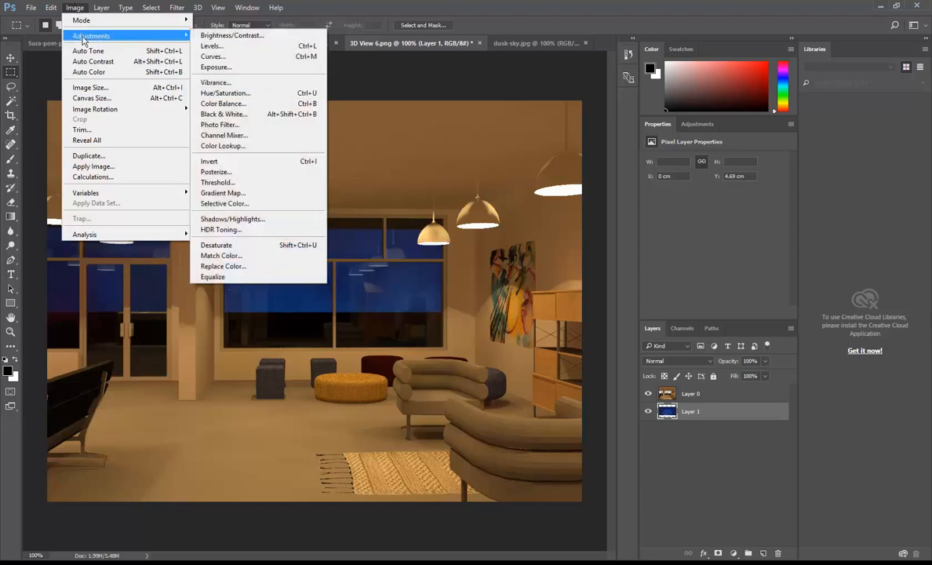
left_click(226, 36)
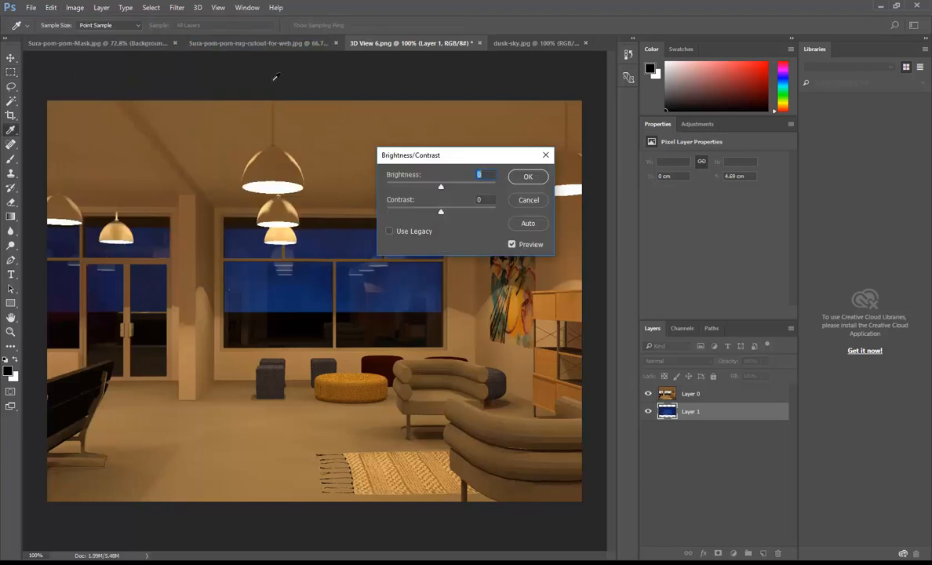
left_click_drag(440, 188, 465, 189)
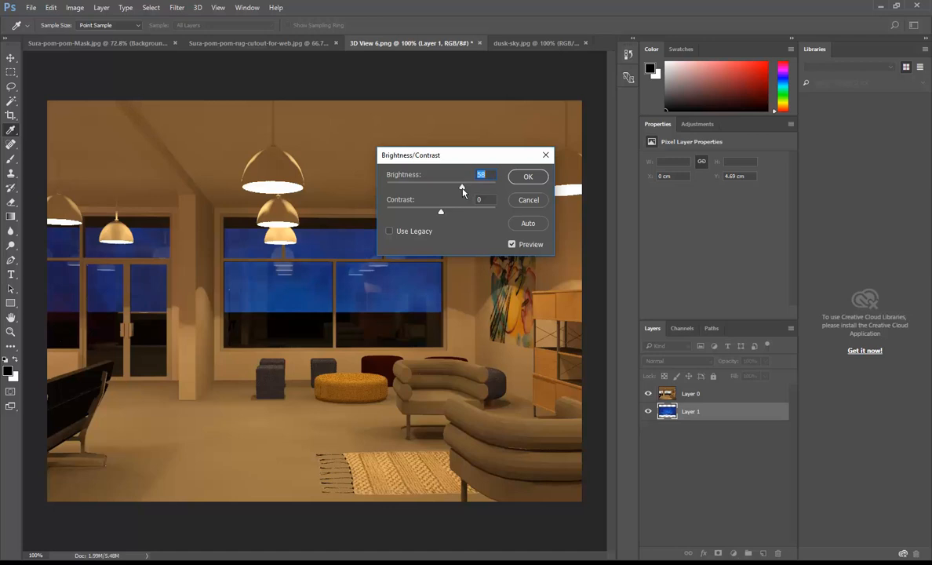
left_click(538, 200)
key("m")
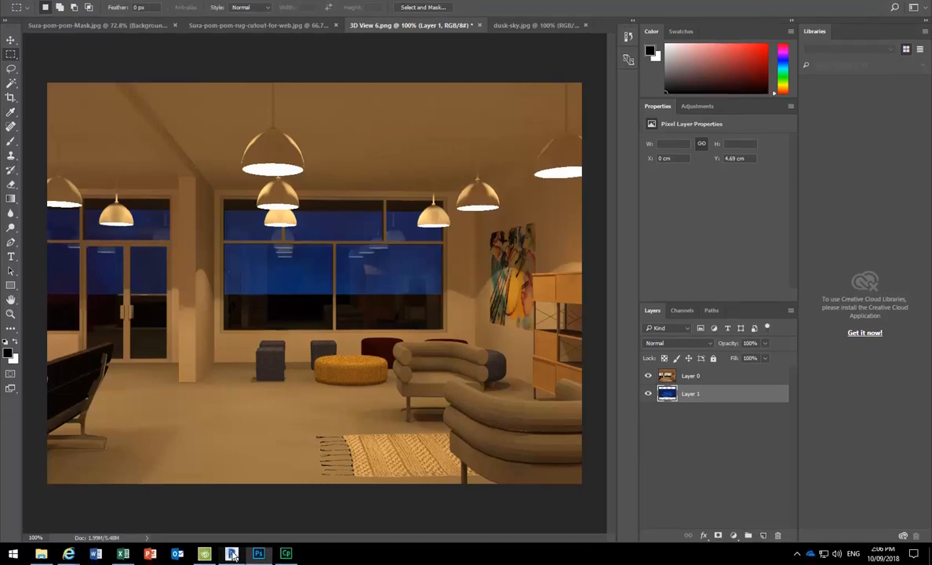
Switch to Revit, close the Rendering dialog, inspect the topography surface outside the window, and return to Photoshop
left_click(233, 553)
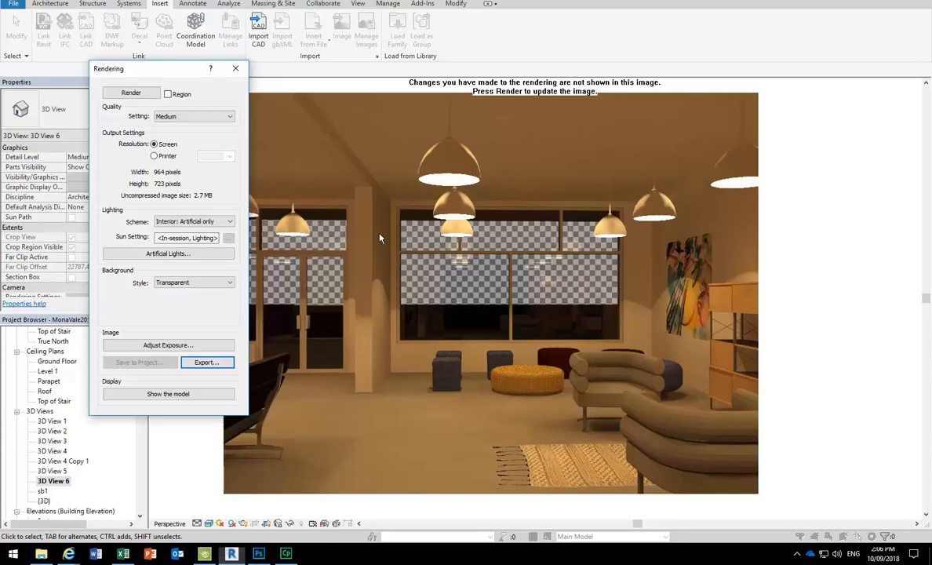
left_click(235, 68)
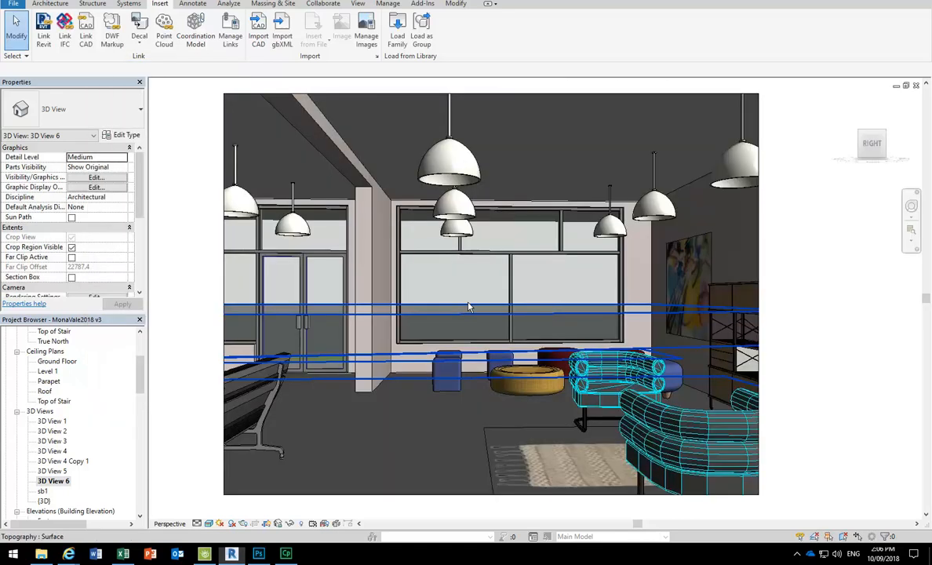
left_click(469, 306)
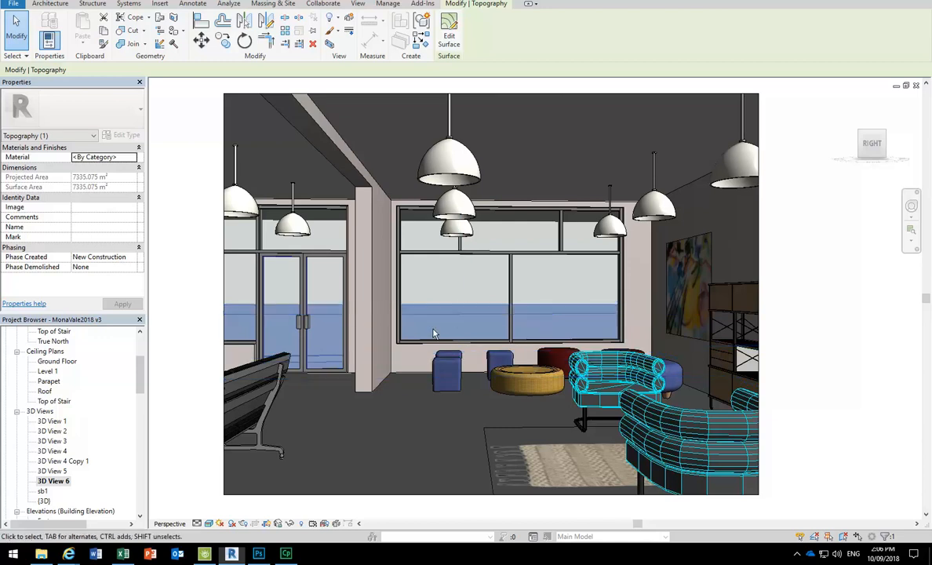
left_click(258, 554)
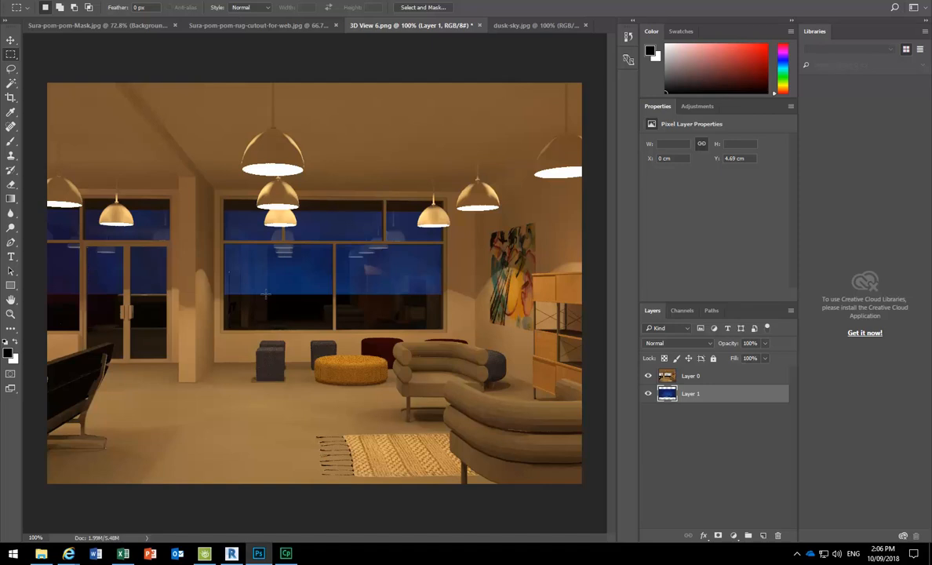
Scale the sky in Layer 1 to about 77% with Free Transform and move it up to Y 1.8 cm
scroll(273, 296, "down", 3)
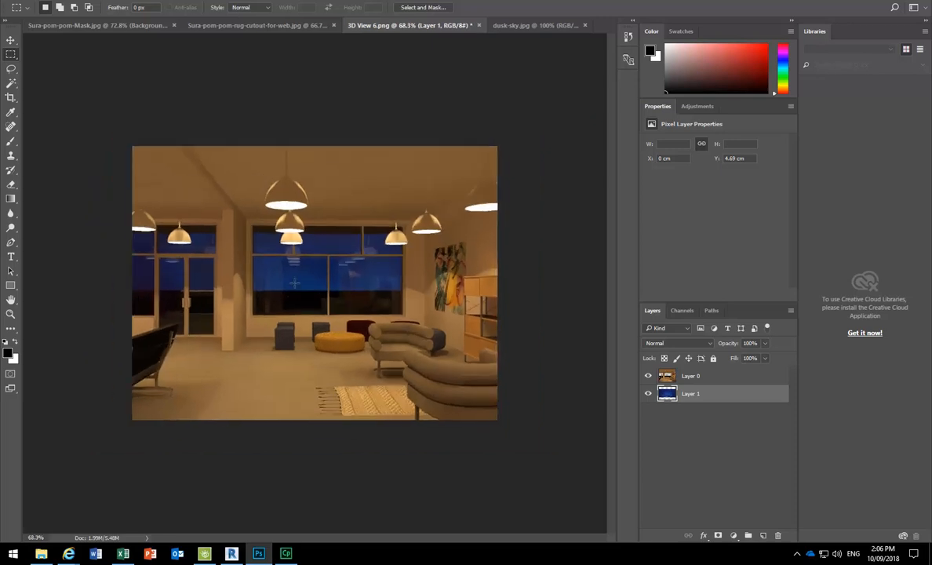
scroll(294, 283, "down", 5)
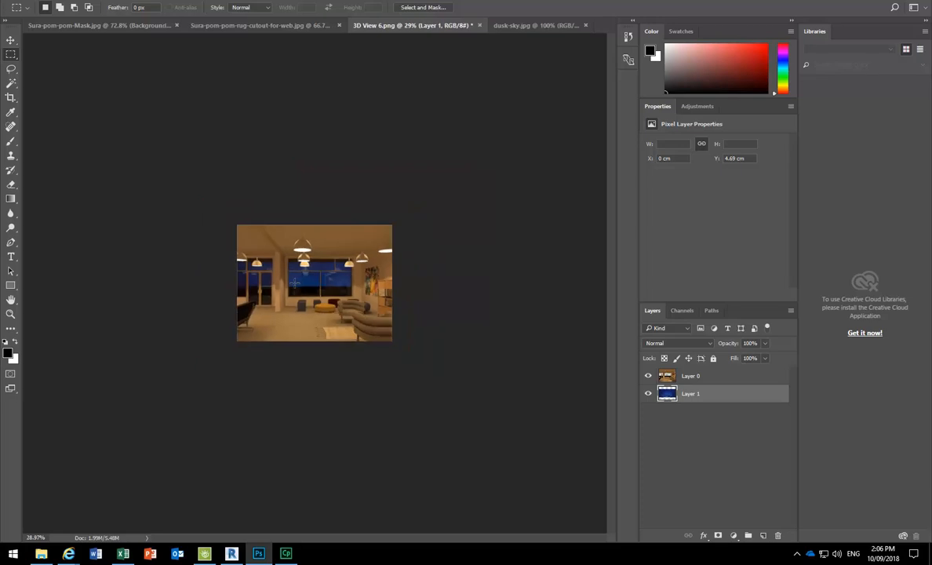
left_click(50, 7)
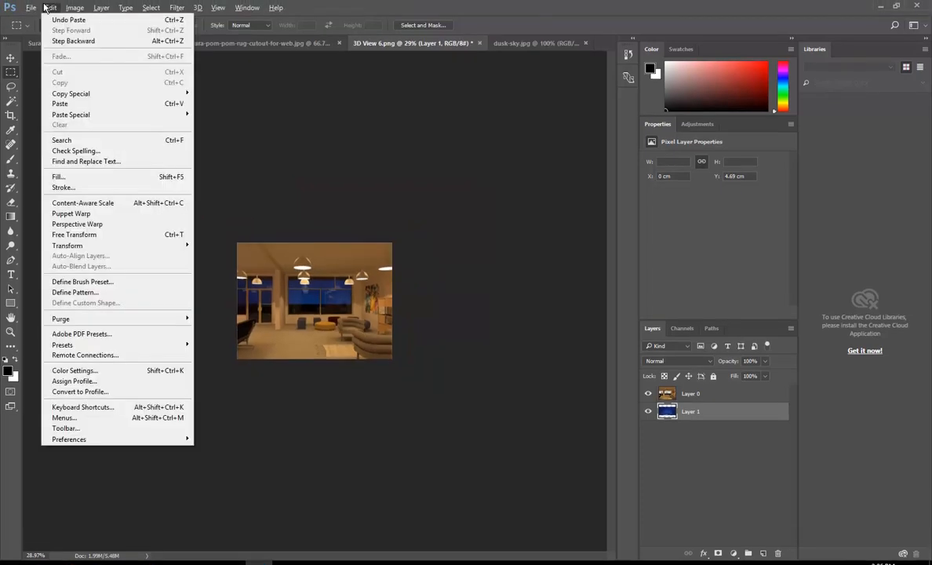
left_click(105, 235)
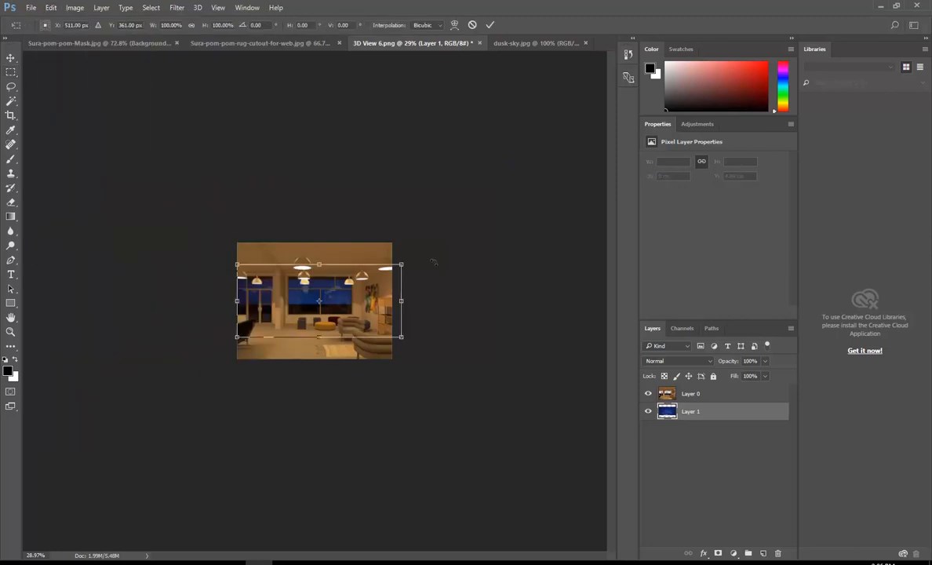
scroll(378, 293, "up", 11)
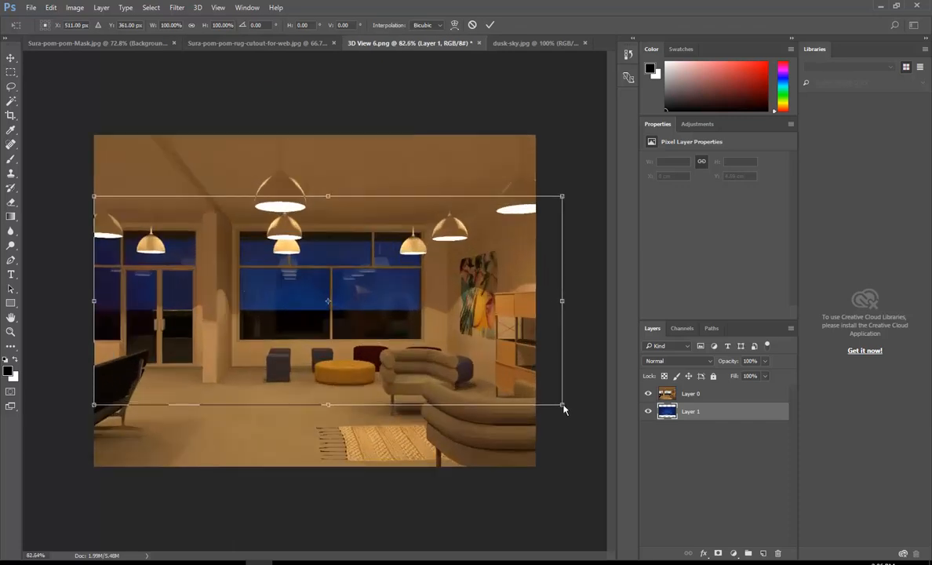
left_click_drag(561, 404, 455, 357)
left_click_drag(384, 295, 384, 265)
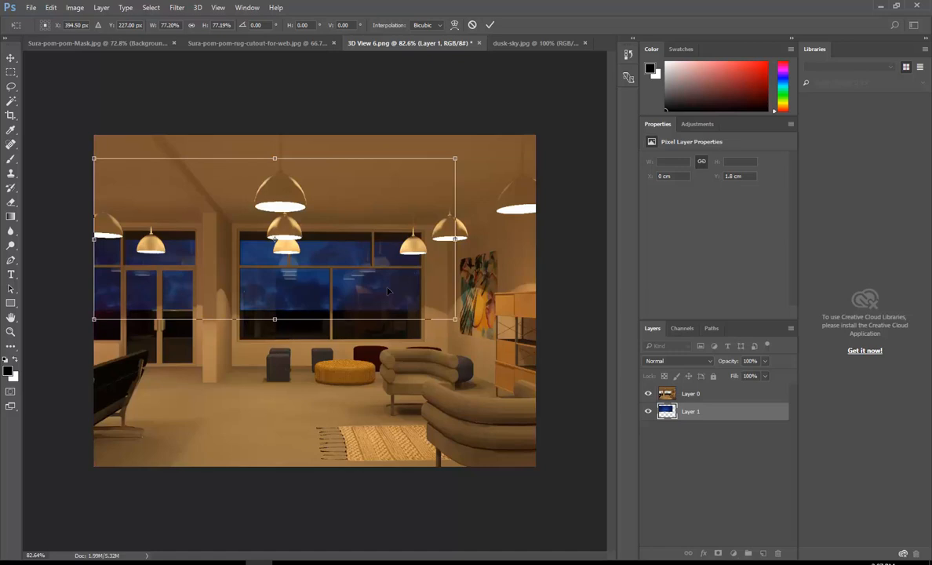
key("Return")
key("m")
scroll(197, 240, "up", 3)
scroll(196, 240, "down", 3)
scroll(197, 240, "up", 1)
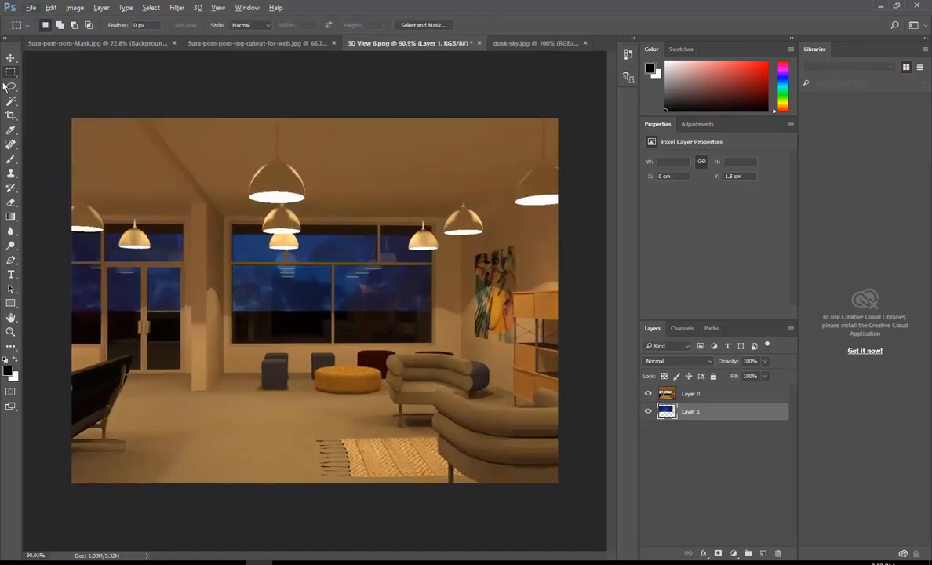
left_click(11, 58)
left_click_drag(331, 266, 375, 253)
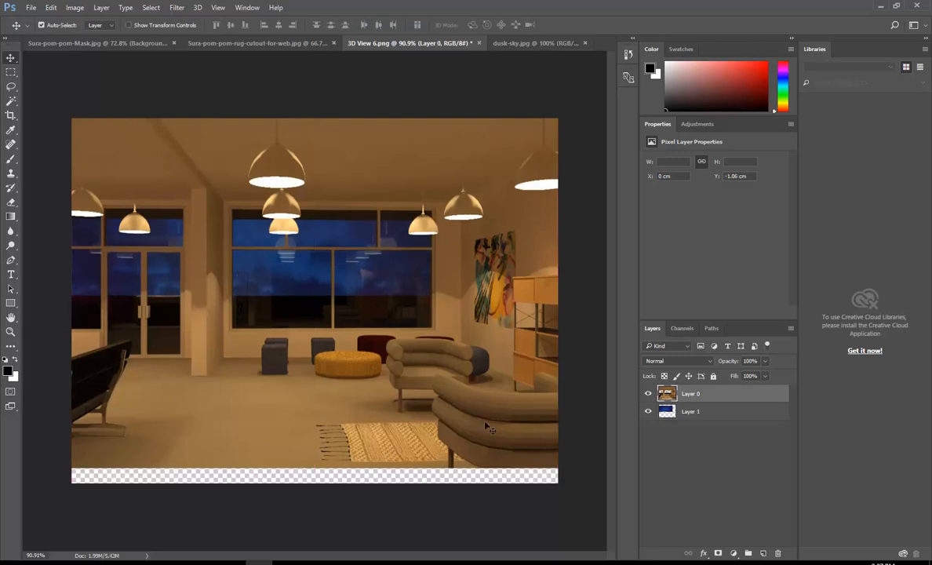
left_click(51, 7)
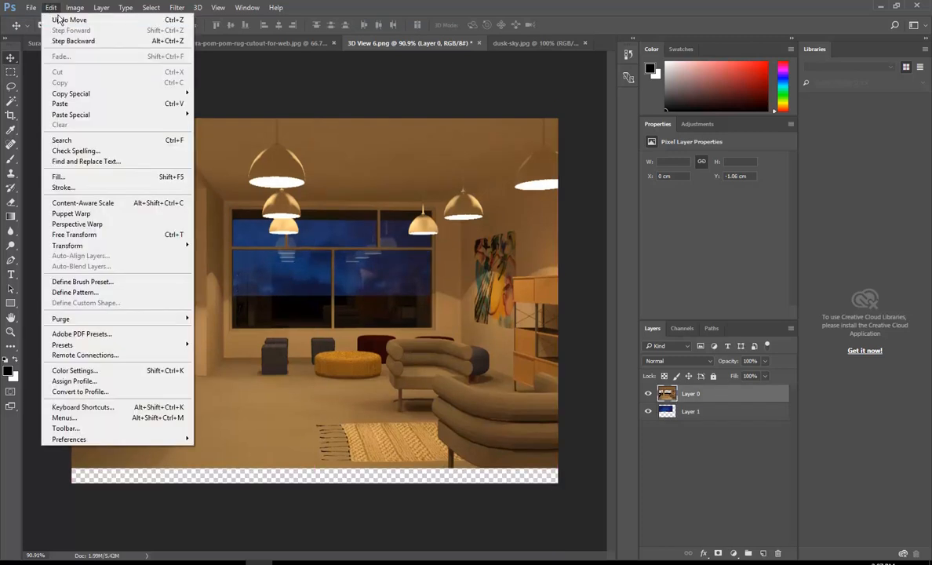
left_click(71, 18)
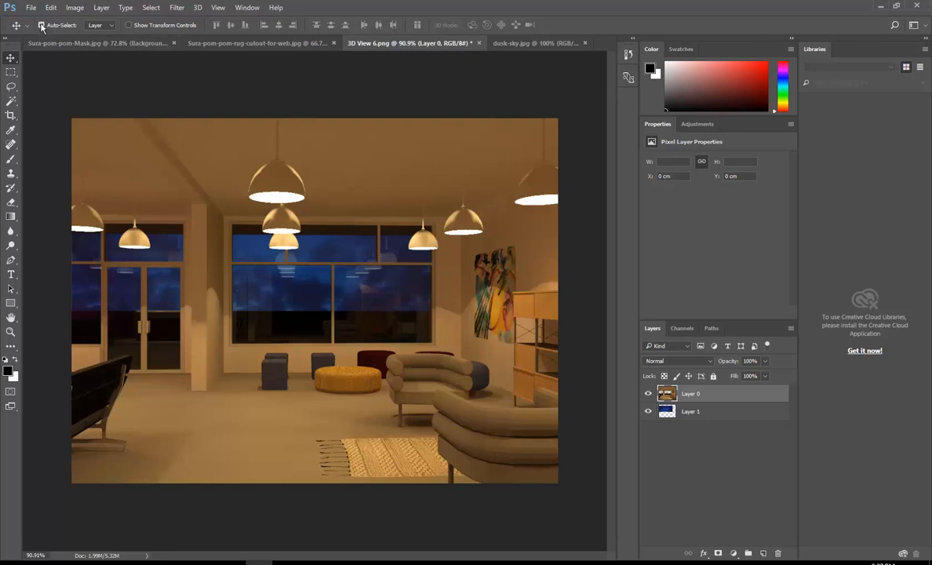
With the Move tool's Auto-Select off, shift the sky in Layer 1 left to about X -1.02 cm behind the windows
left_click(683, 411)
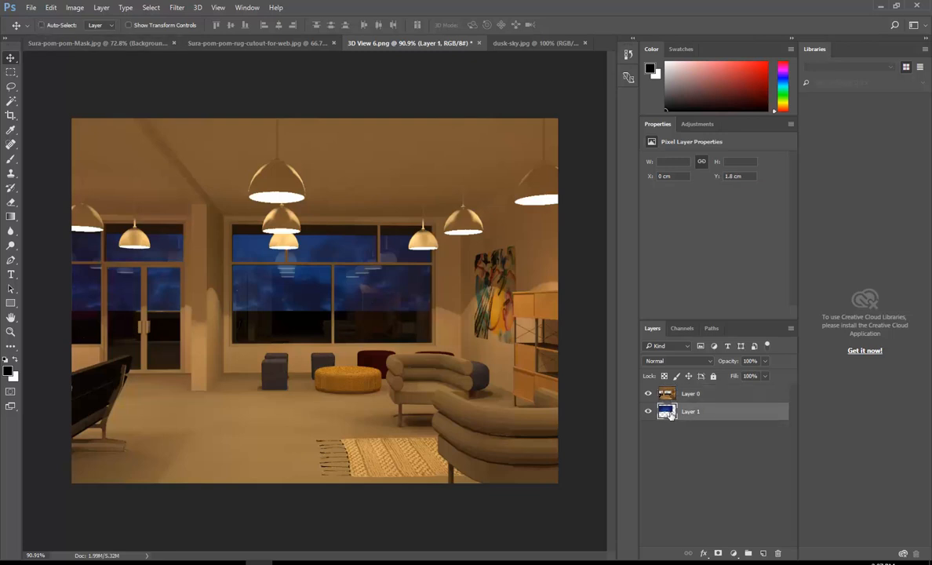
left_click_drag(290, 274, 297, 301)
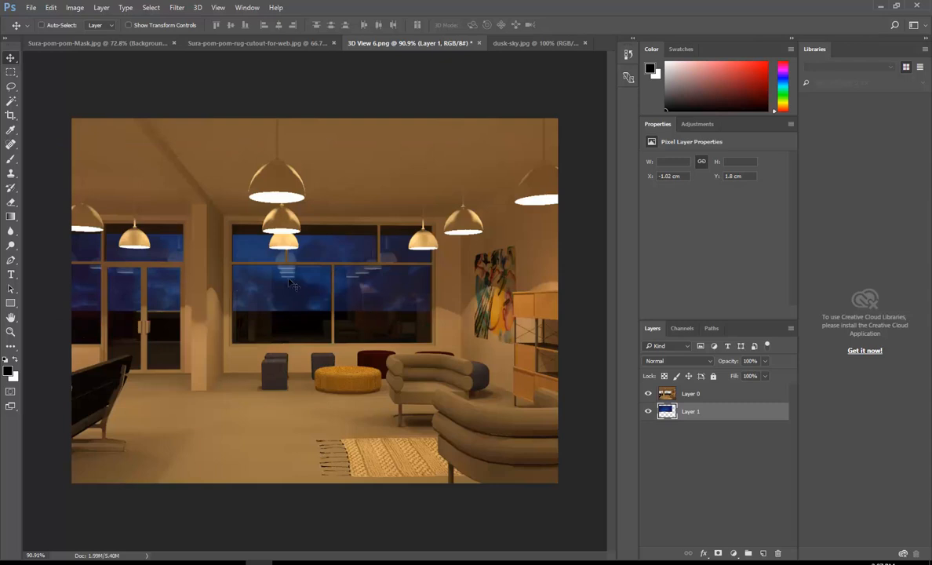
scroll(290, 282, "up", 5)
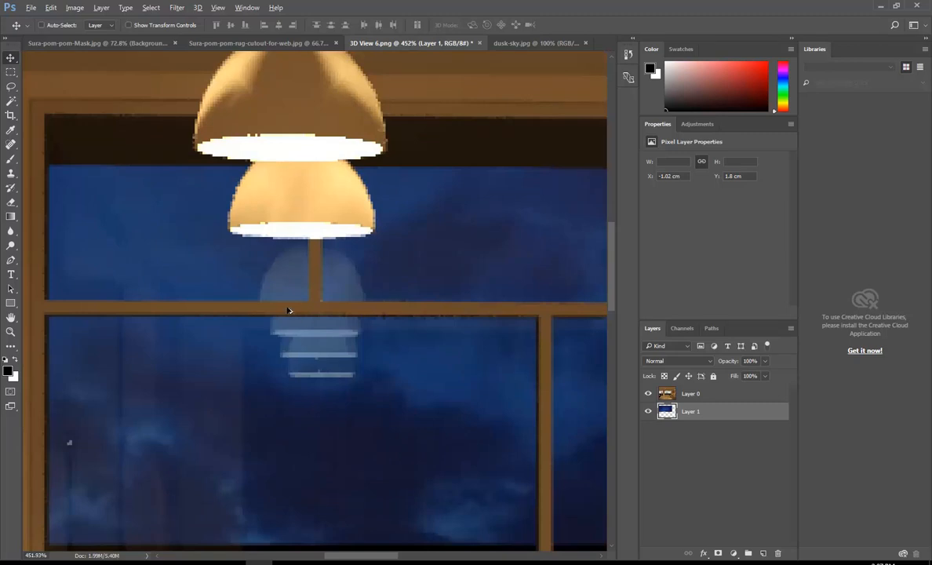
scroll(288, 310, "down", 19)
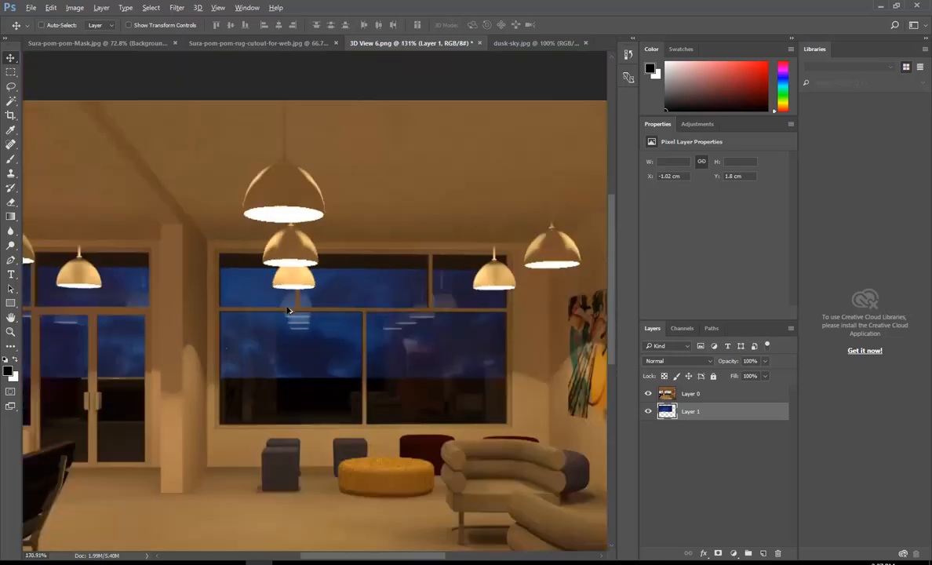
scroll(288, 311, "up", 3)
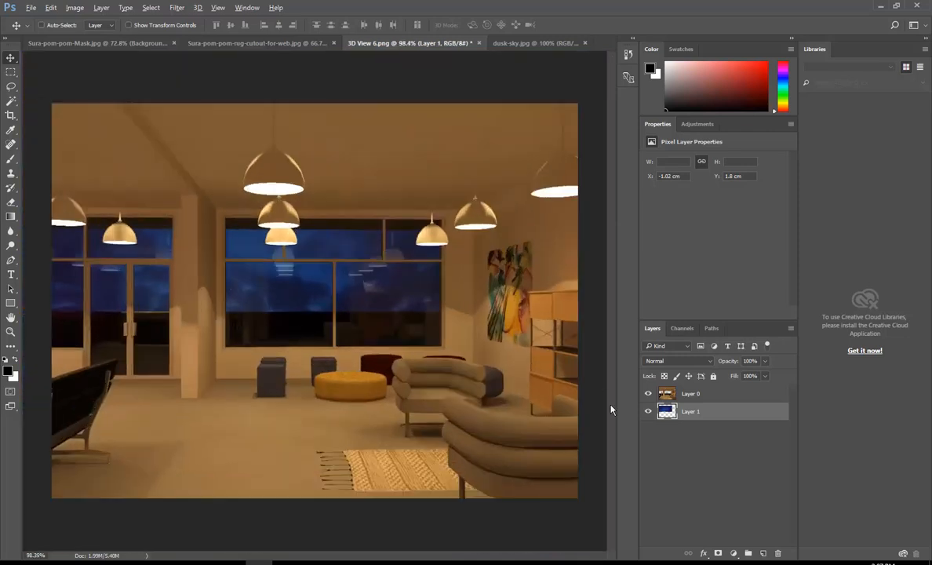
Toggle the visibility of Layer 1 and Layer 0 off and on to compare the sky backdrop with the interior render
left_click(649, 413)
left_click(649, 413)
left_click(648, 413)
left_click(648, 414)
left_click(648, 393)
left_click(649, 394)
scroll(366, 244, "down", 2)
scroll(362, 245, "up", 2)
Apply an Exposure adjustment of +1.26 to the interior render in Layer 0
left_click(666, 394)
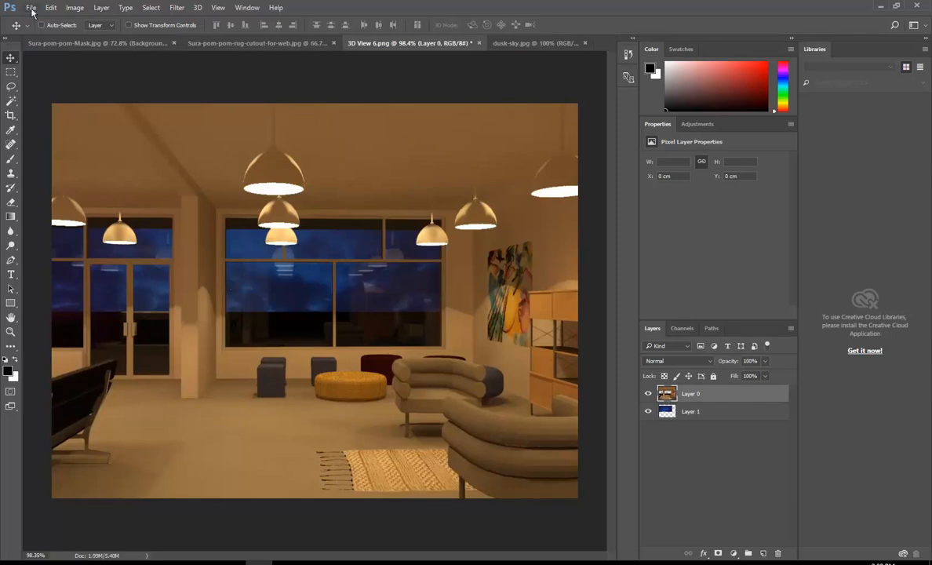
left_click(74, 8)
mouse_move(87, 37)
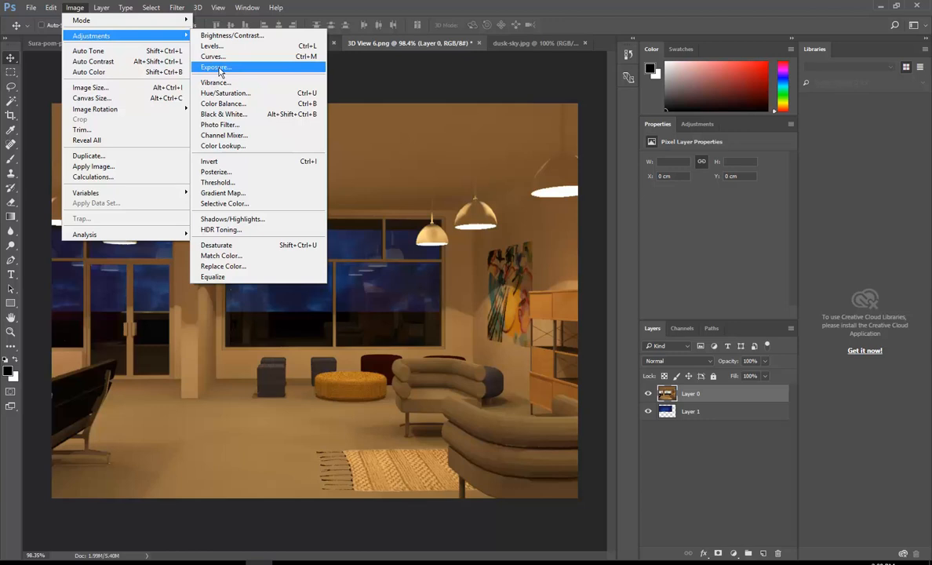
left_click(220, 71)
left_click_drag(458, 152, 666, 133)
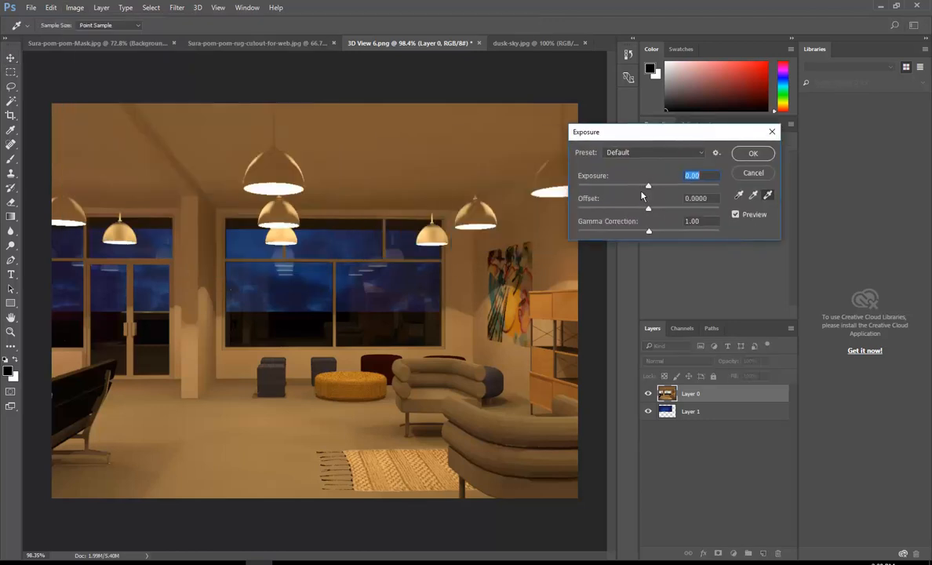
left_click_drag(645, 191, 662, 190)
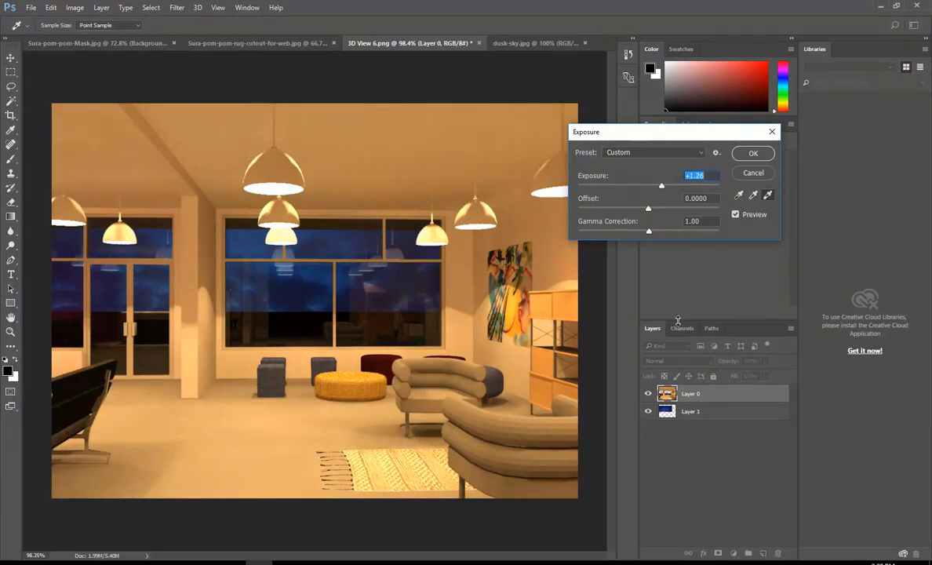
left_click(752, 153)
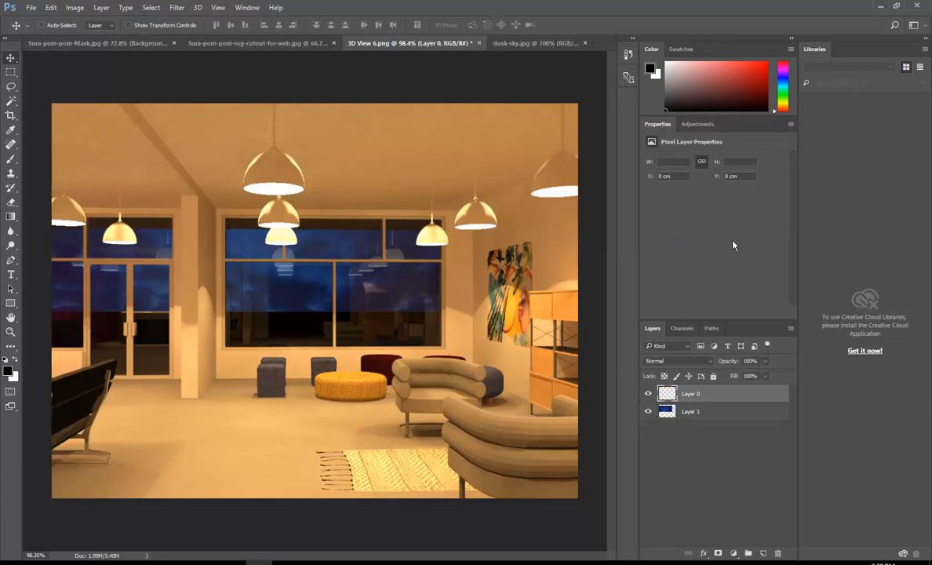
Apply an Exposure adjustment to the sky in Layer 1 with exposure +1.10 and gamma correction 0.79
left_click(670, 414)
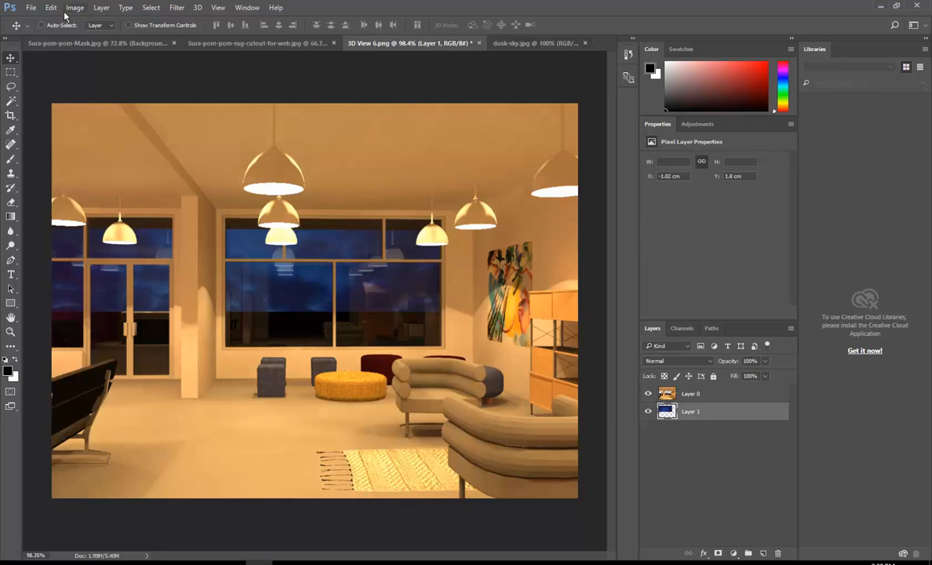
left_click(79, 7)
mouse_move(92, 36)
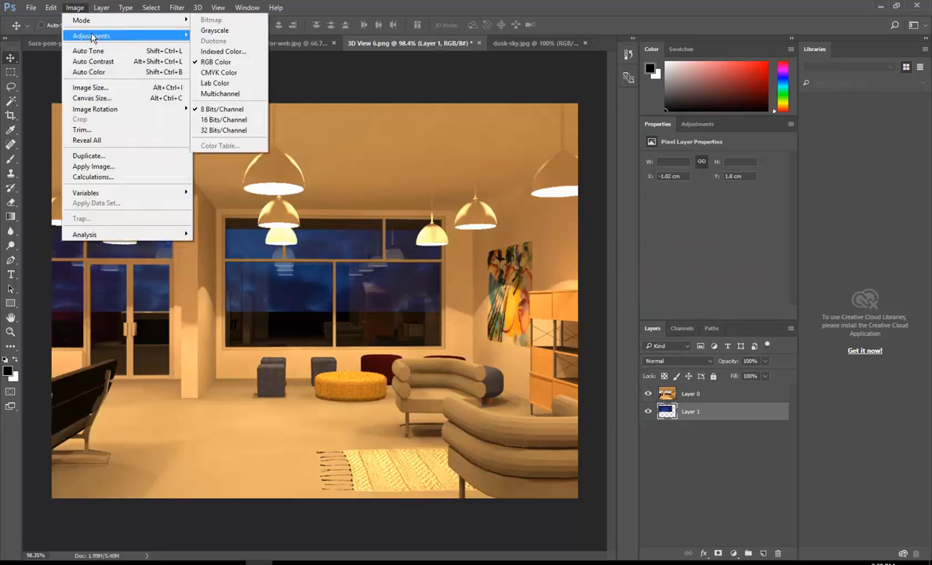
left_click(232, 66)
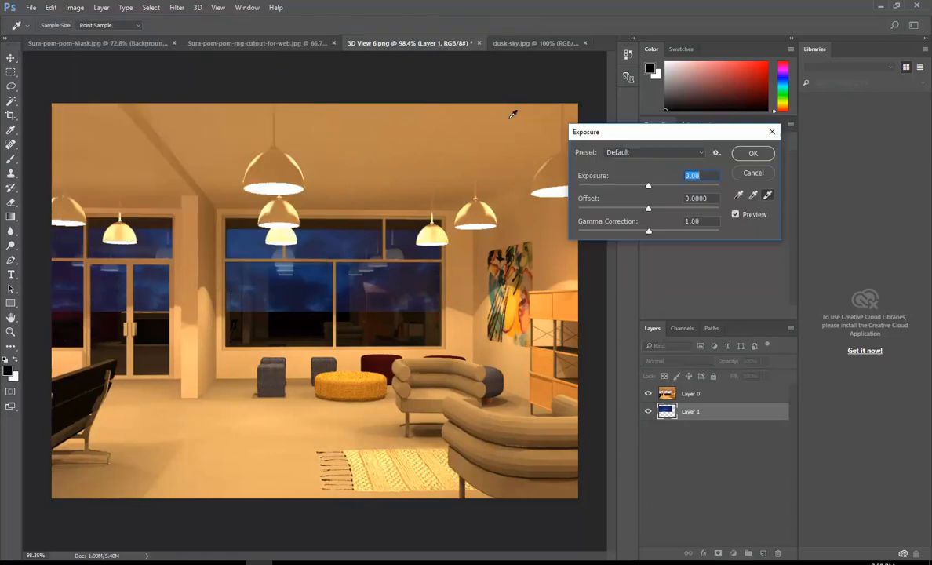
left_click_drag(646, 186, 660, 188)
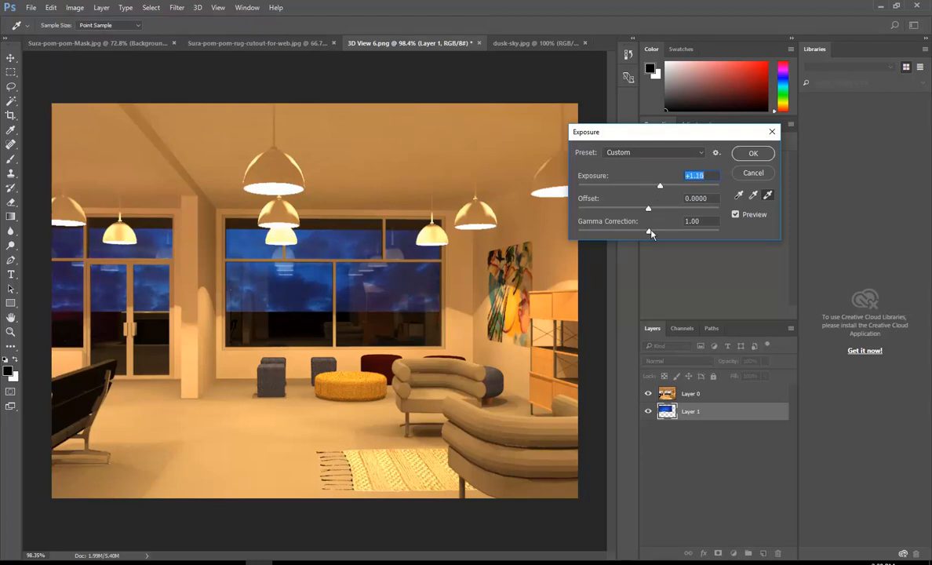
left_click_drag(649, 234, 660, 232)
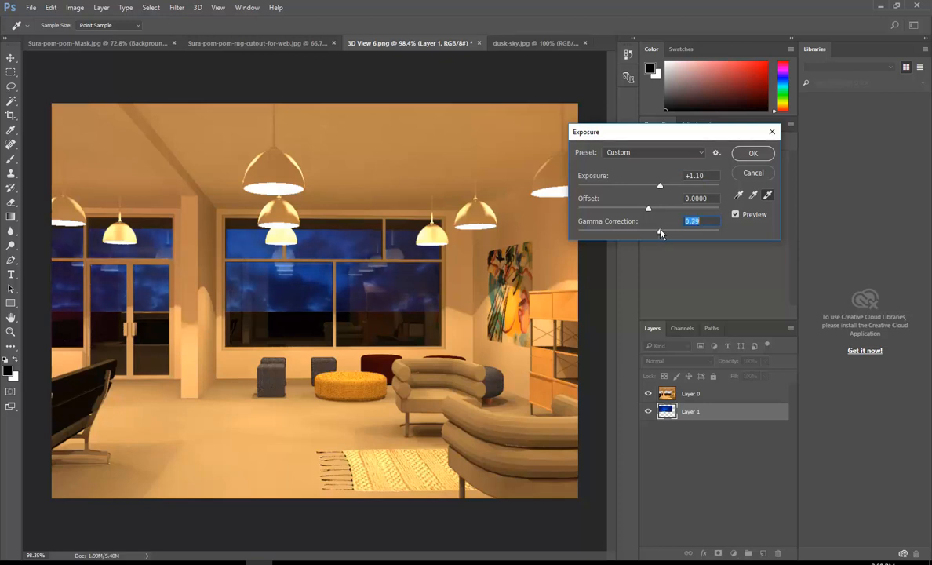
left_click(752, 156)
key("v")
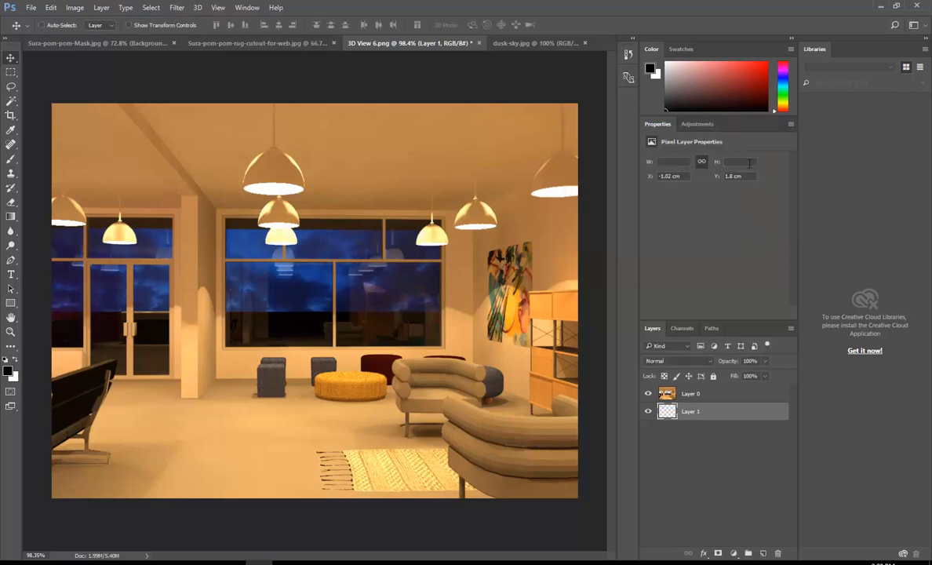
Start another Exposure adjustment on Layer 0 with exposure +0.16 and gamma correction 1.07
key("alt+bracketright")
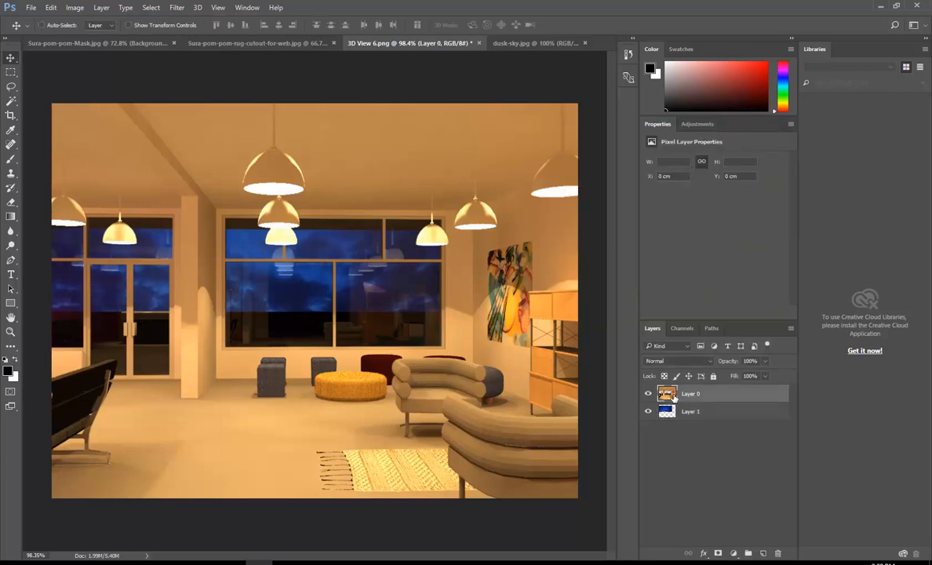
left_click(72, 8)
mouse_move(134, 35)
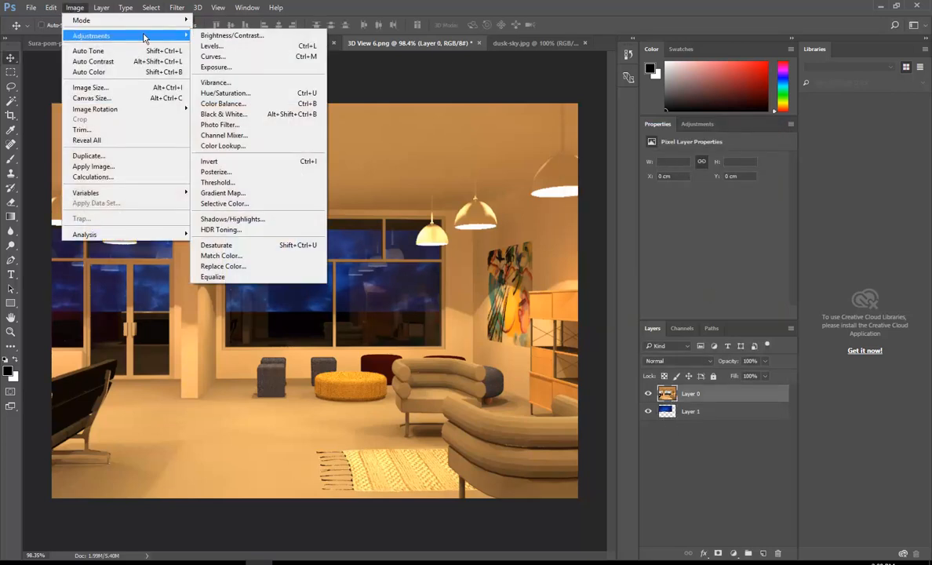
left_click(221, 67)
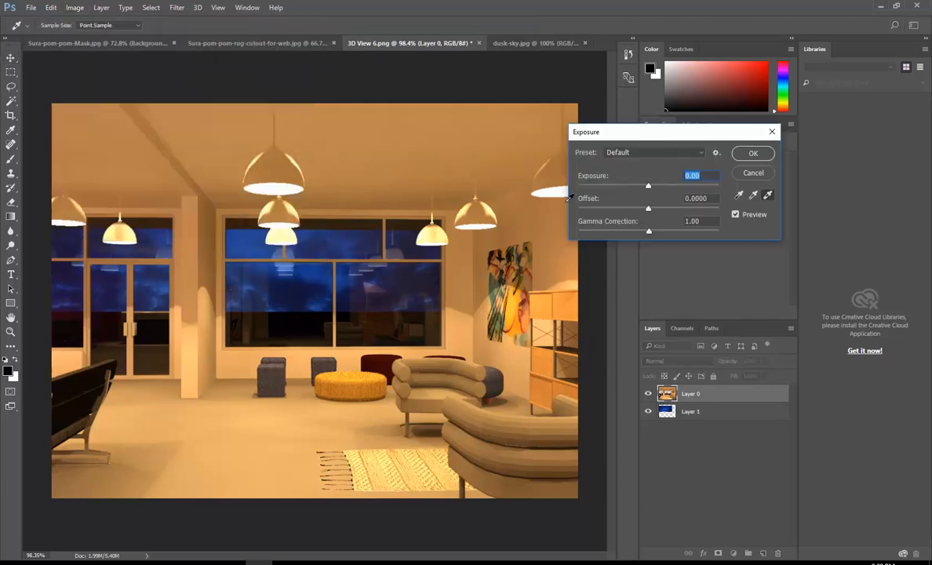
mouse_move(650, 232)
left_mouse_down()
mouse_move(670, 232)
mouse_move(648, 232)
left_mouse_up()
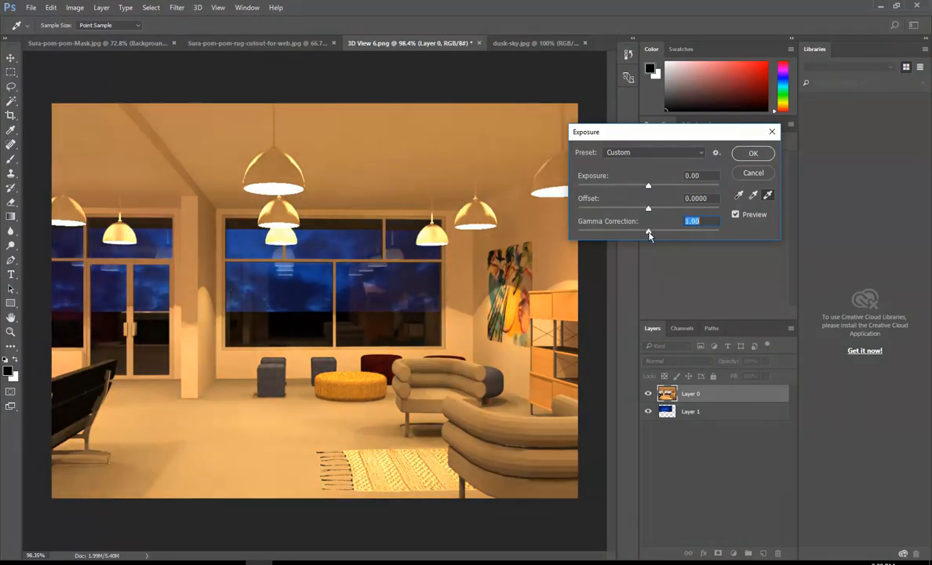
left_click_drag(648, 234, 645, 233)
left_click_drag(648, 187, 650, 190)
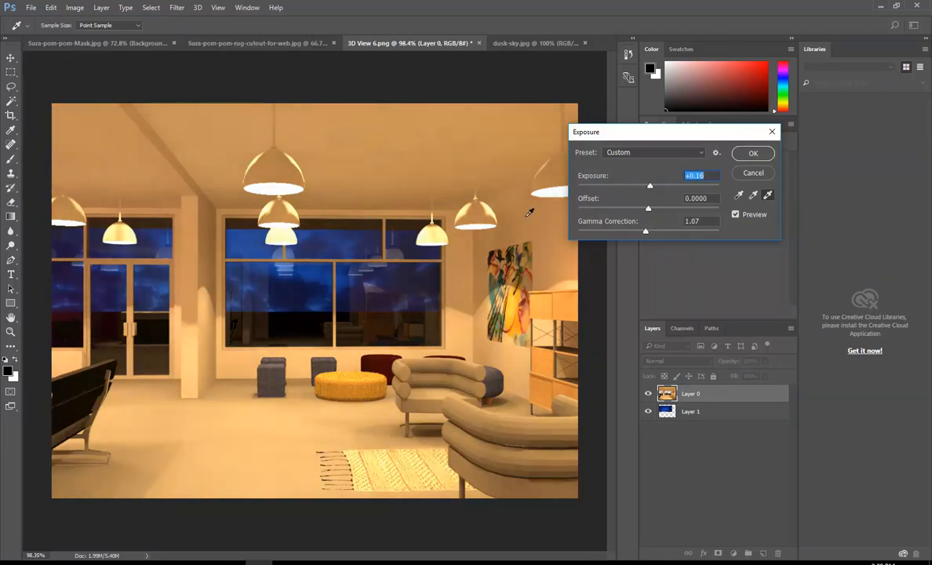
Apply the Exposure adjustment to the interior render in Layer 0 with offset 0 and gamma correction 0.83
left_click_drag(645, 235, 661, 233)
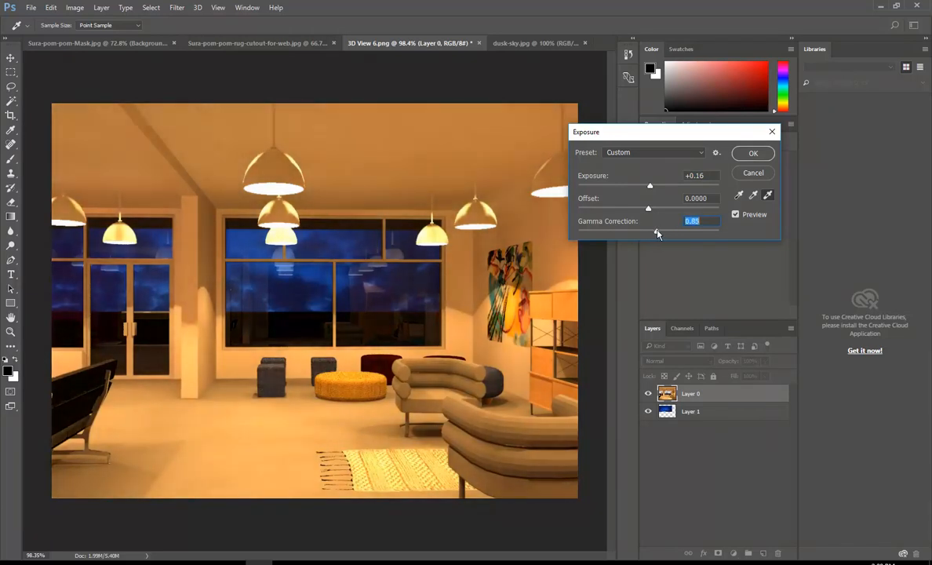
left_click_drag(658, 233, 656, 233)
mouse_move(648, 210)
left_mouse_down()
mouse_move(657, 210)
mouse_move(624, 210)
mouse_move(662, 210)
mouse_move(650, 216)
left_mouse_up()
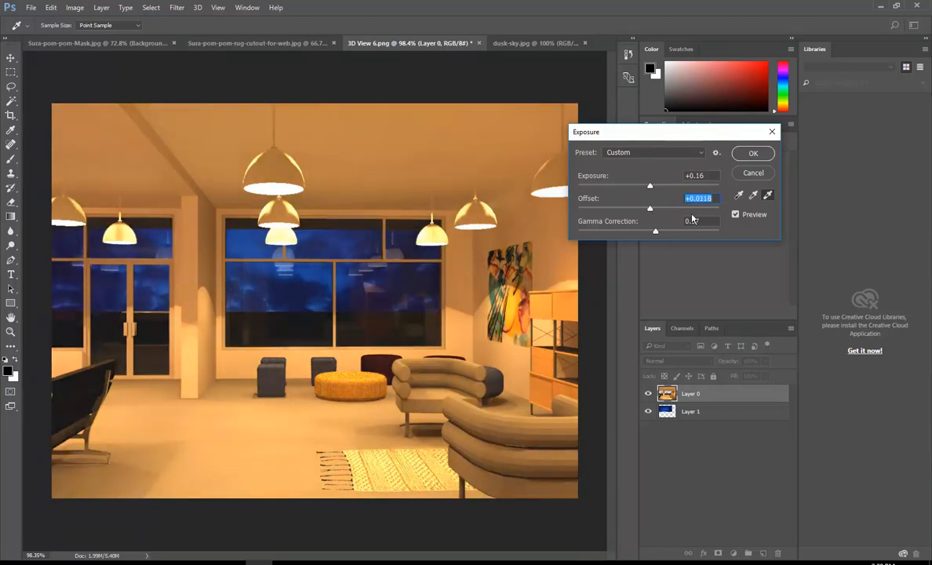
type("0")
key("Tab")
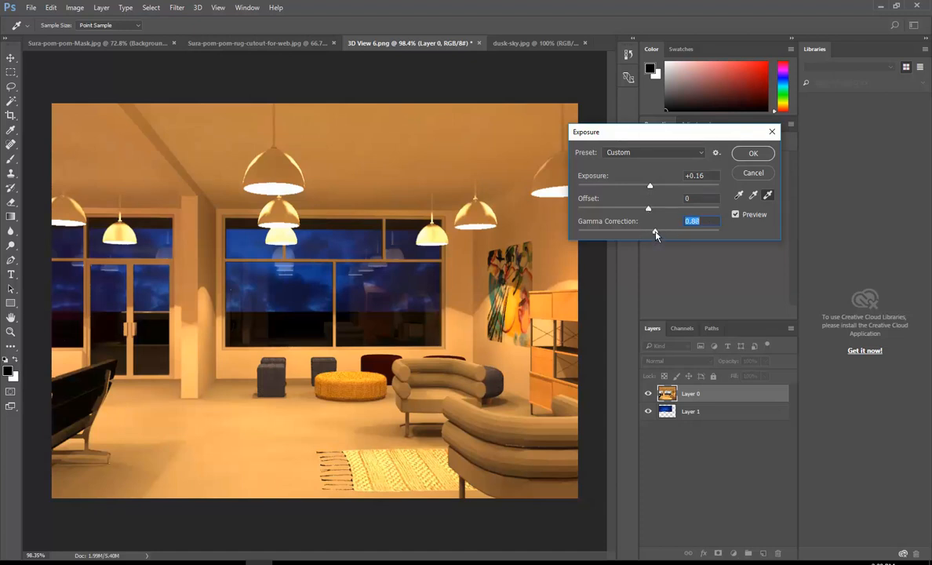
left_click_drag(655, 234, 658, 234)
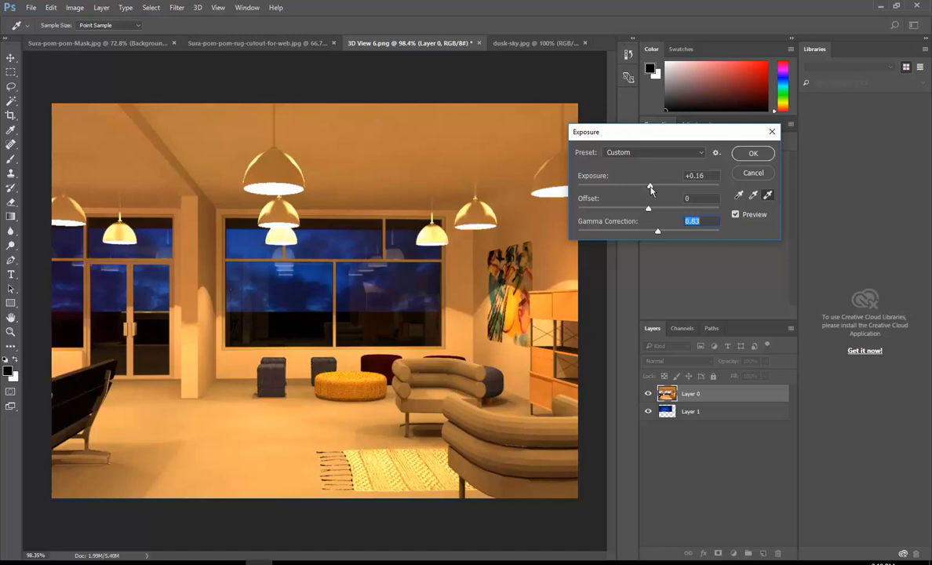
left_click(752, 153)
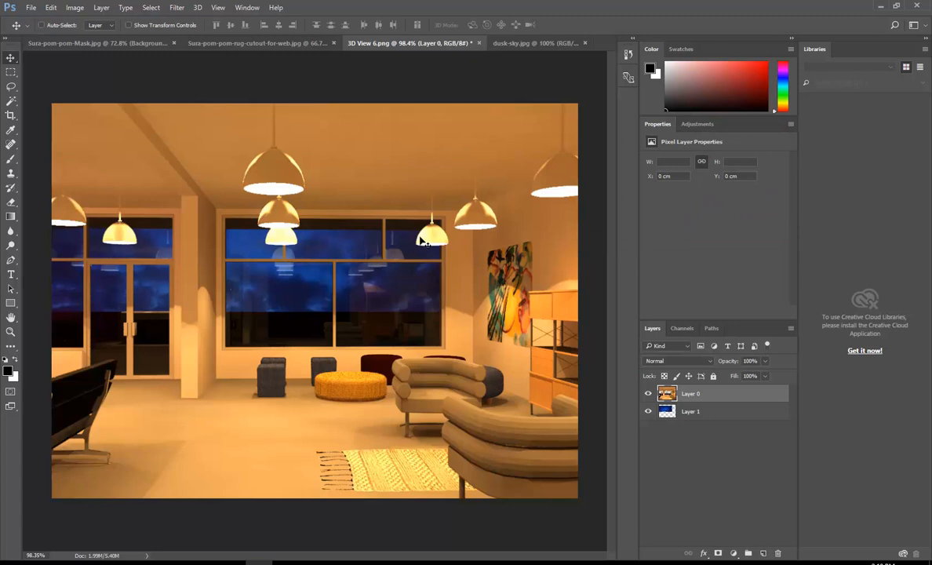
Toggle the visibility of the sky in Layer 1 off and on twice to check it behind the windows
left_click(648, 411)
left_click(648, 411)
left_click(648, 411)
left_click(647, 411)
left_click(33, 8)
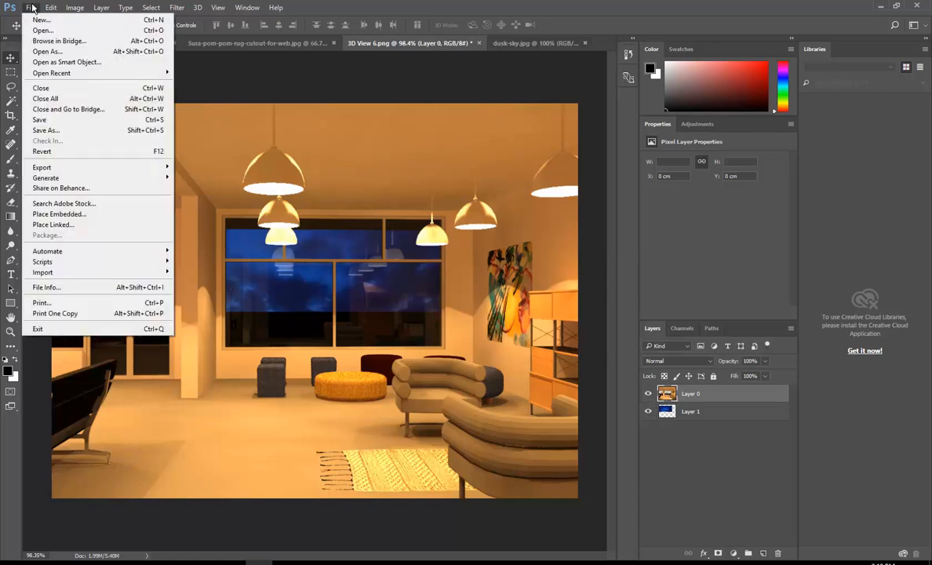
left_click(32, 8)
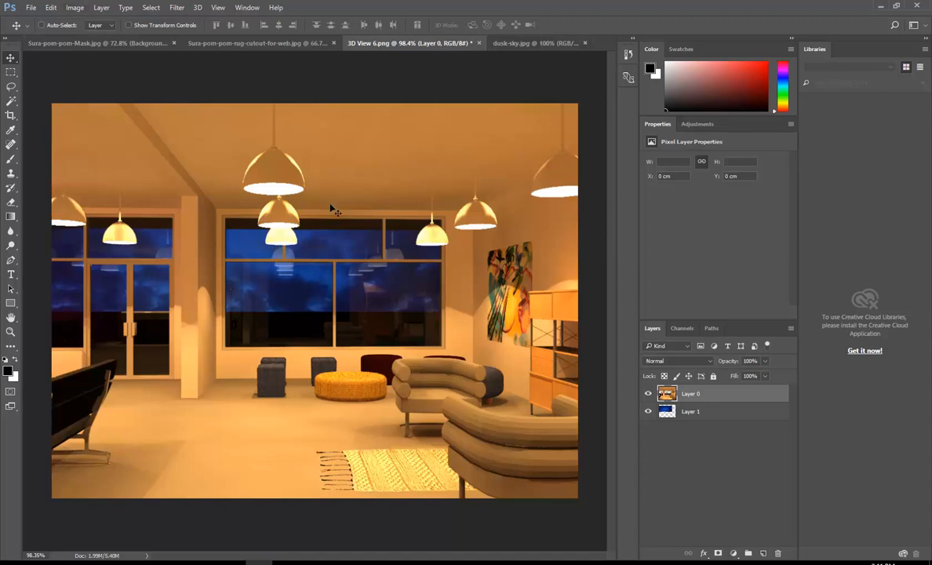
Apply another Exposure adjustment to Layer 0 with exposure -0.26 and gamma correction 0.92
left_click(72, 8)
mouse_move(80, 36)
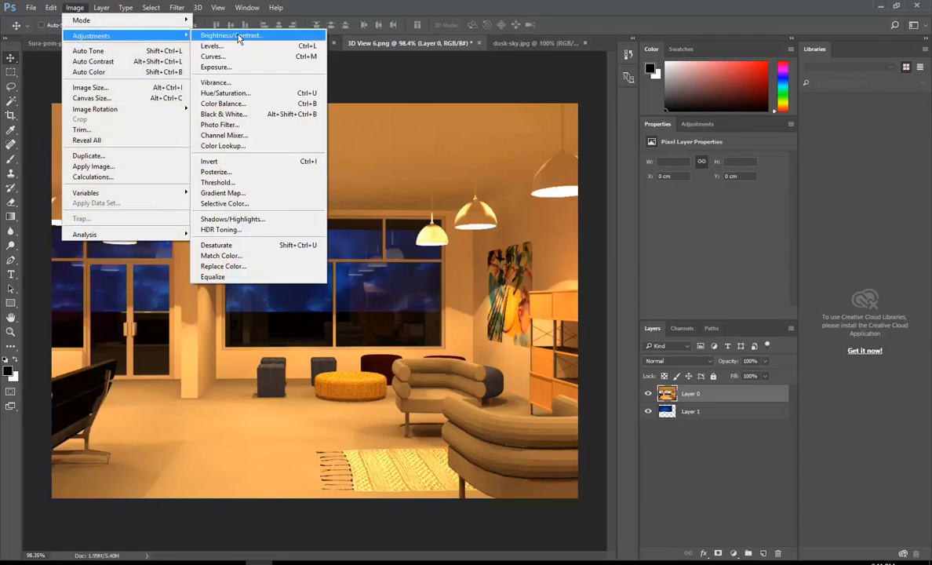
left_click(221, 66)
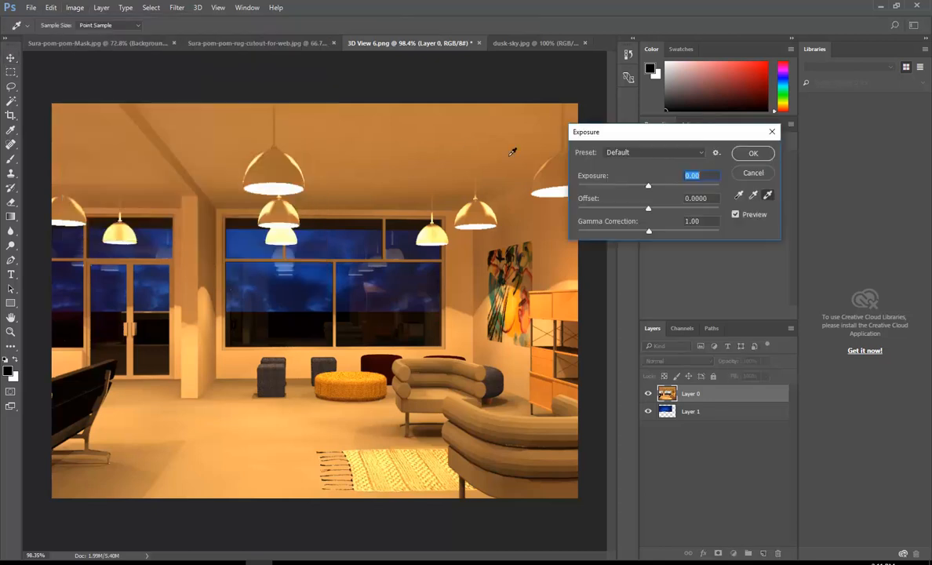
mouse_move(648, 189)
left_mouse_down()
mouse_move(633, 189)
mouse_move(646, 189)
left_mouse_up()
mouse_move(648, 231)
left_mouse_down()
mouse_move(641, 232)
mouse_move(658, 232)
left_mouse_up()
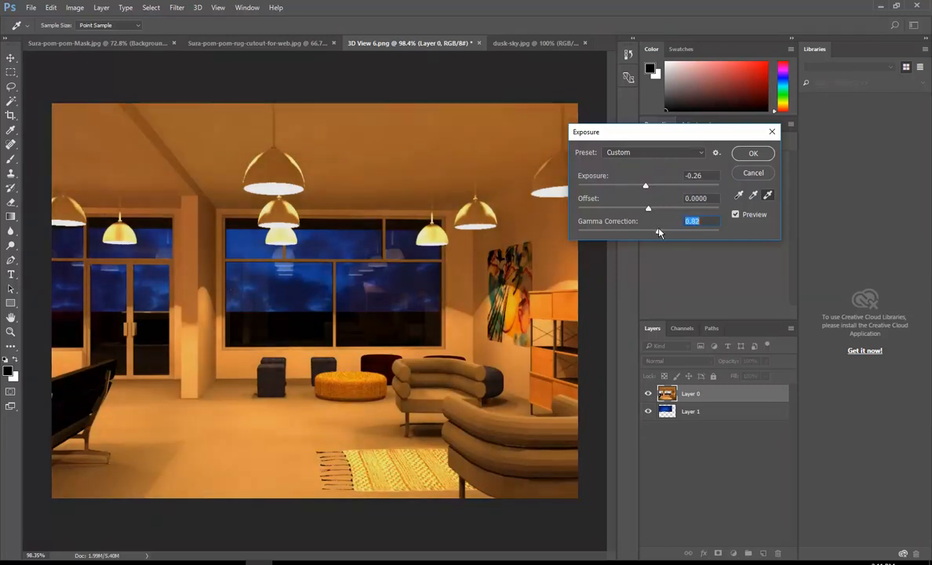
left_click_drag(656, 233, 653, 233)
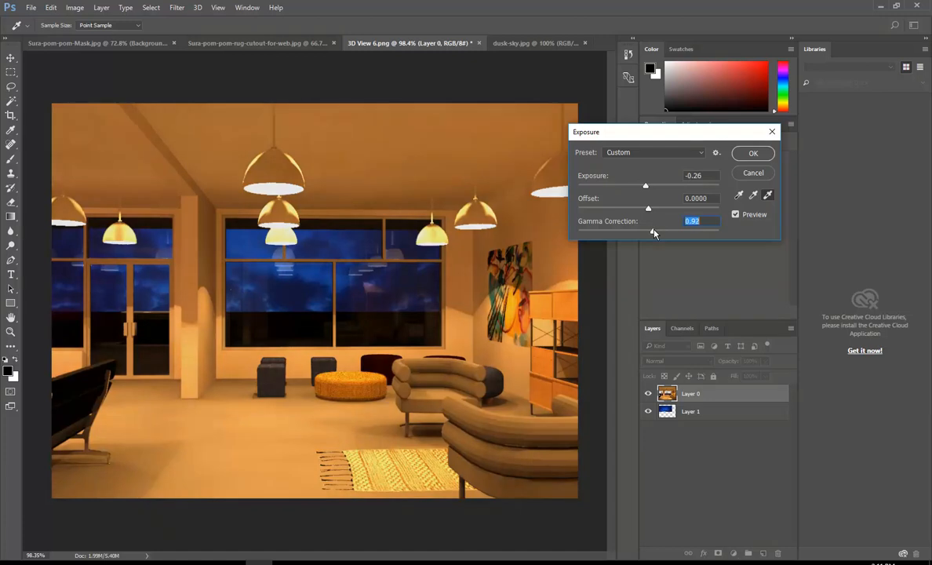
left_click(753, 155)
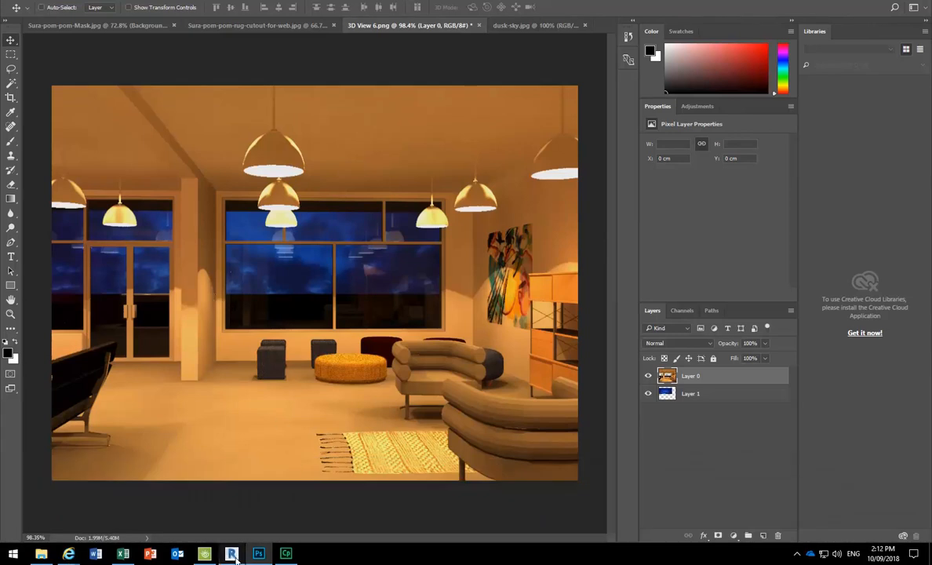
In the Image Size settings, turn off resampling and set the resolution to 300 pixels/inch
mouse_move(233, 555)
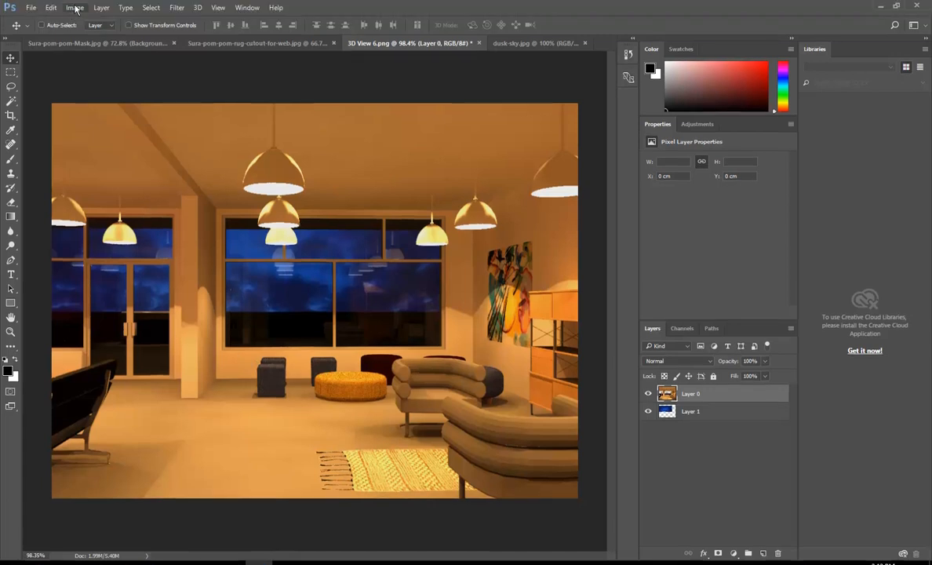
left_click(75, 8)
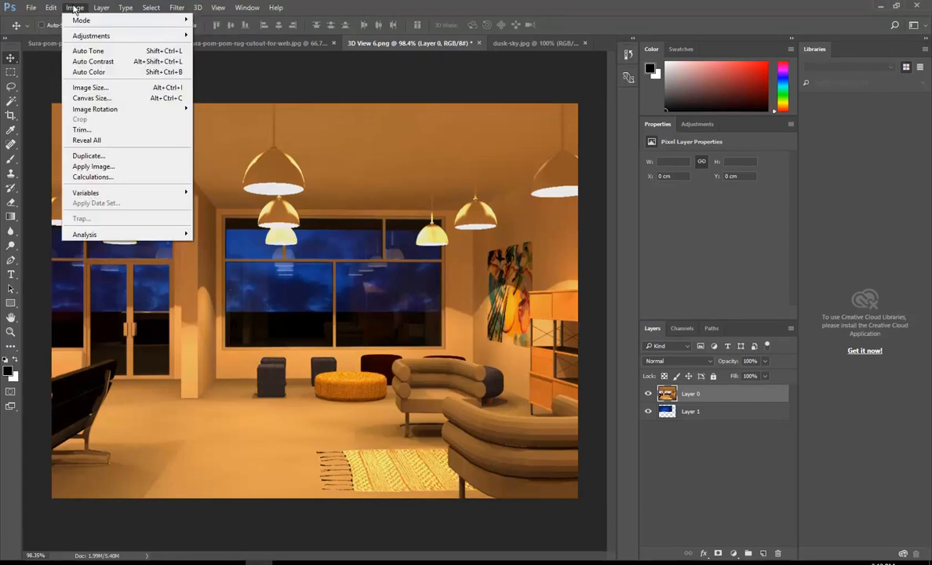
left_click(92, 90)
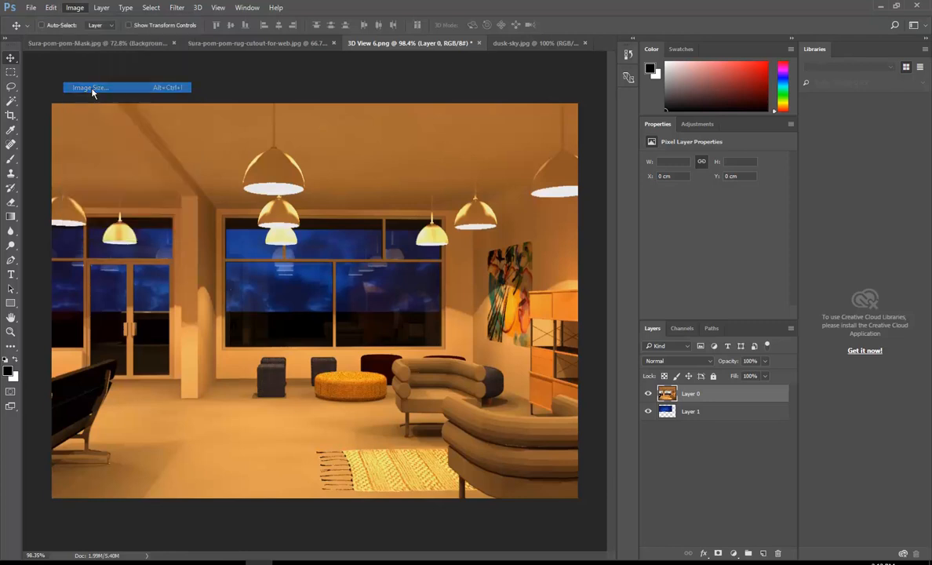
left_click_drag(437, 135, 308, 122)
left_click(344, 233)
left_click(356, 223)
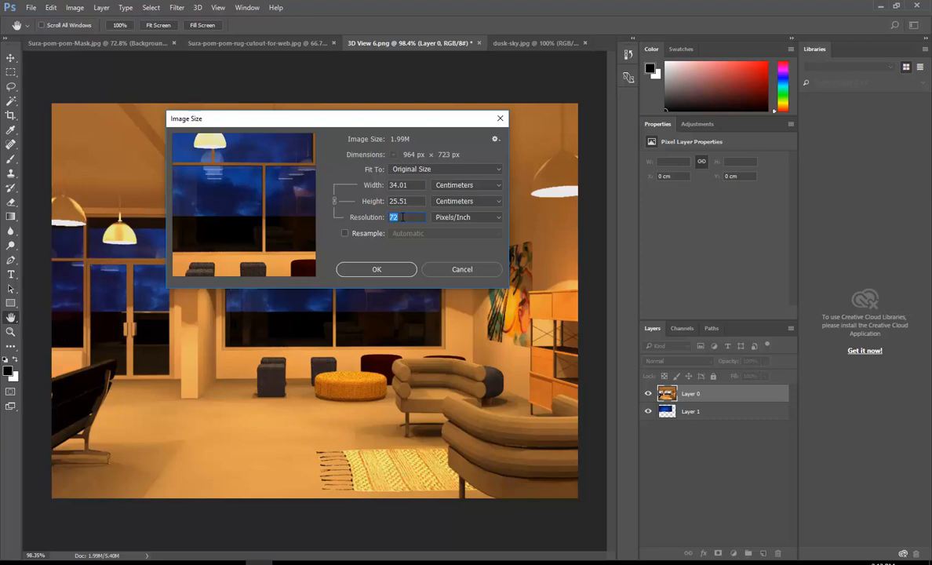
type("300")
left_click(419, 201)
key("shift+Tab")
left_click(409, 202)
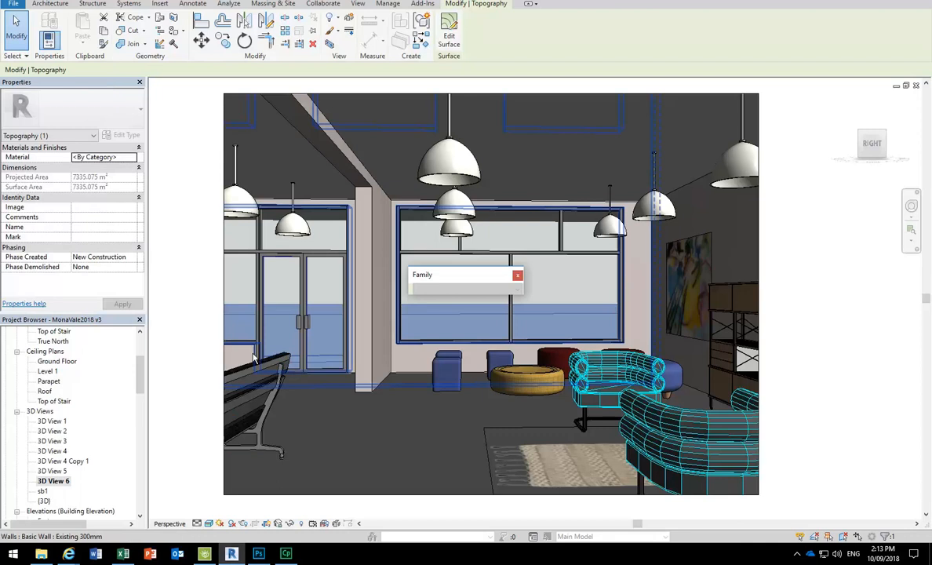
In Revit, open the Rendering settings for 3D View 6 and set the output resolution to Printer at 300 DPI
left_click(242, 521)
left_click(154, 155)
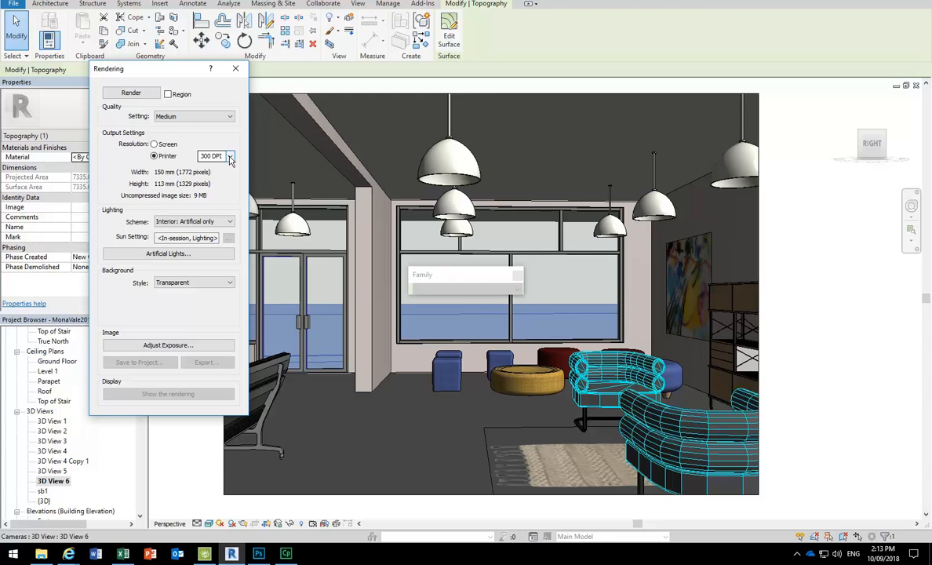
left_click(155, 145)
left_click(154, 156)
Switch back to Photoshop, compare the Image Size resolution with Revit's printer output setting, and cancel the resize
left_click(258, 553)
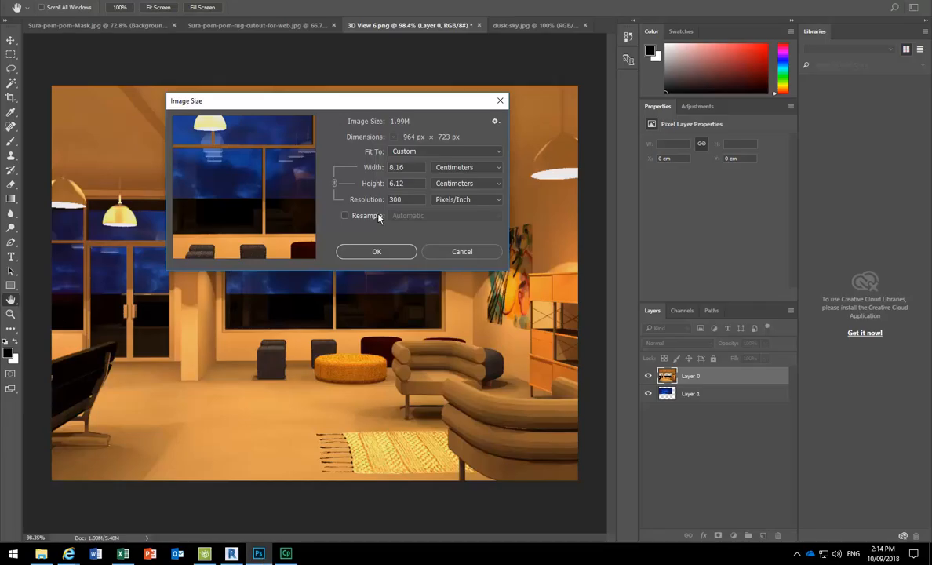
left_click_drag(409, 199, 378, 210)
left_click_drag(411, 199, 382, 204)
left_click(409, 200)
left_click(240, 555)
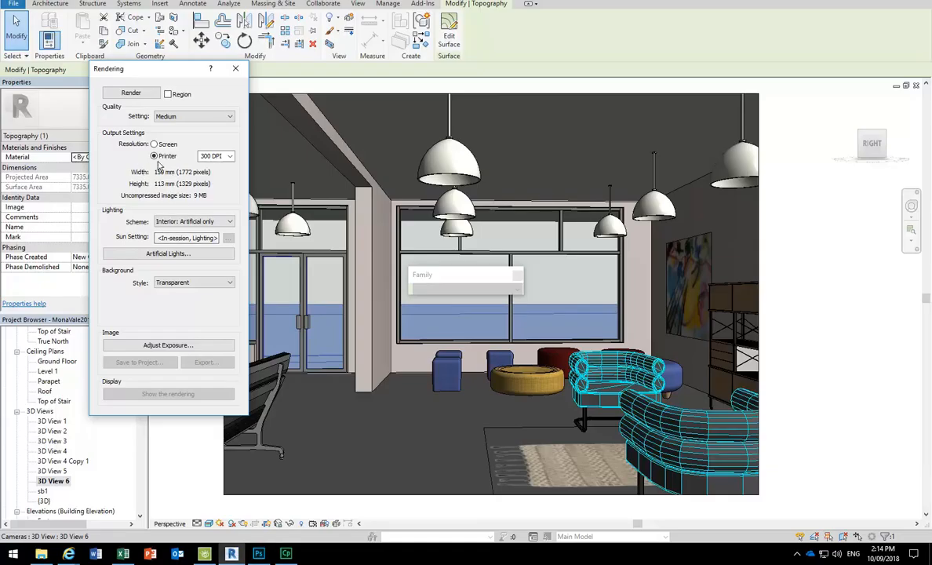
left_click(258, 553)
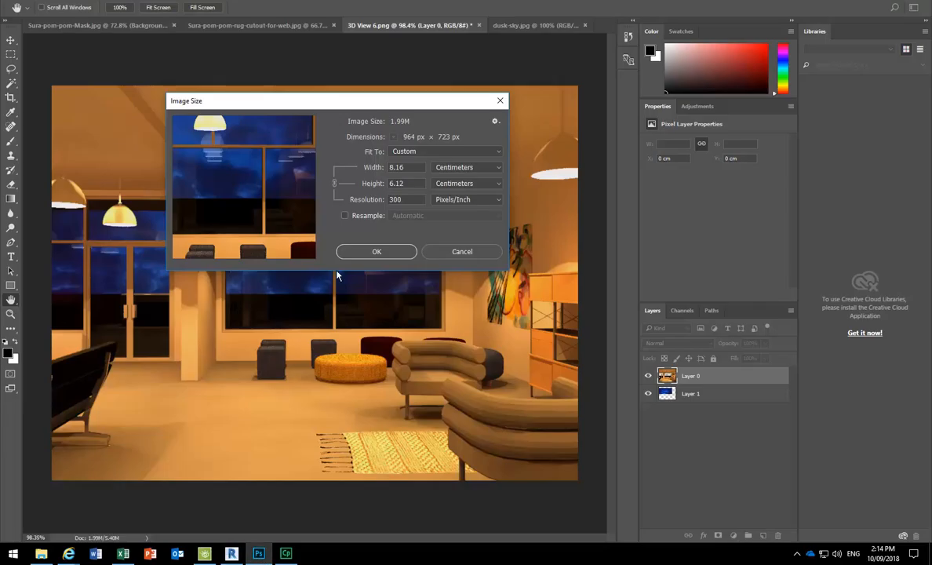
left_click(444, 256)
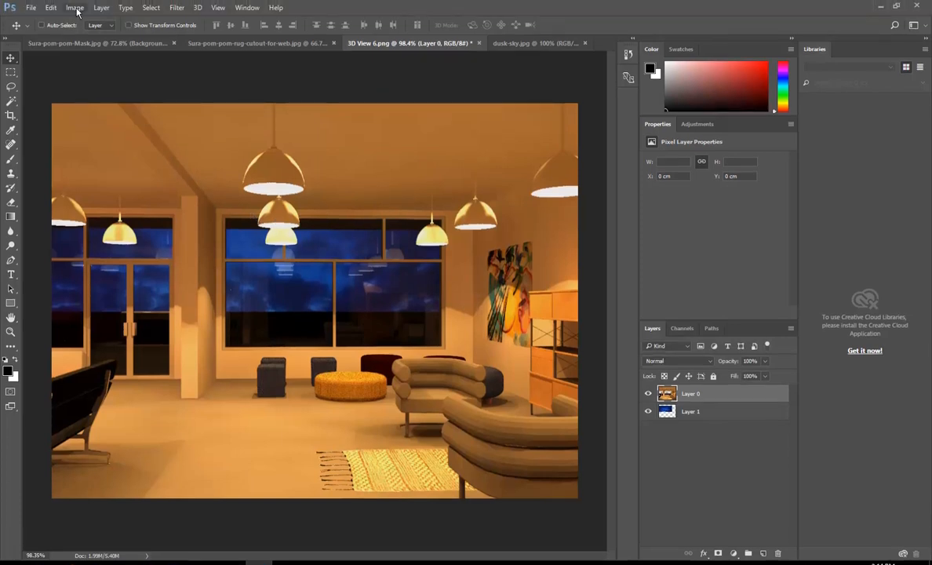
left_click(76, 8)
left_click(76, 10)
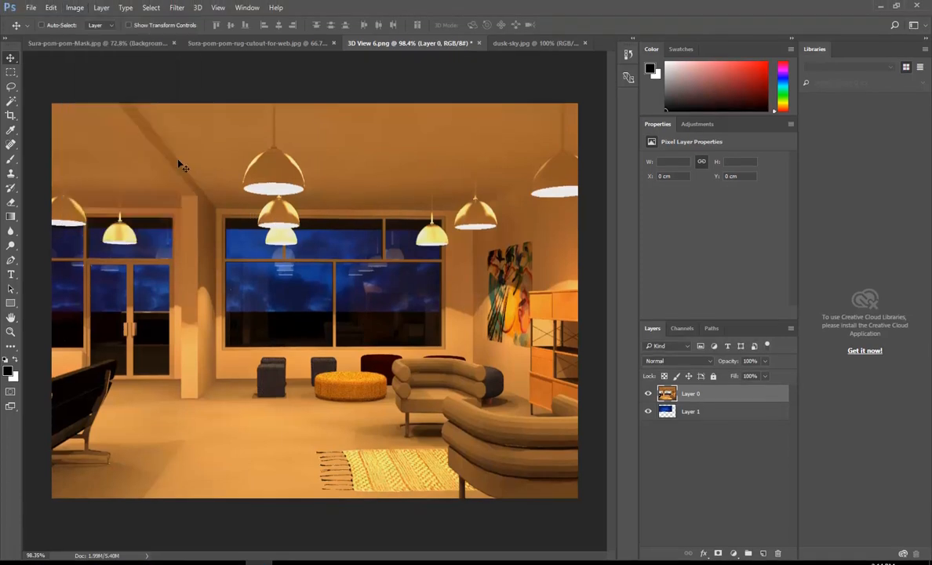